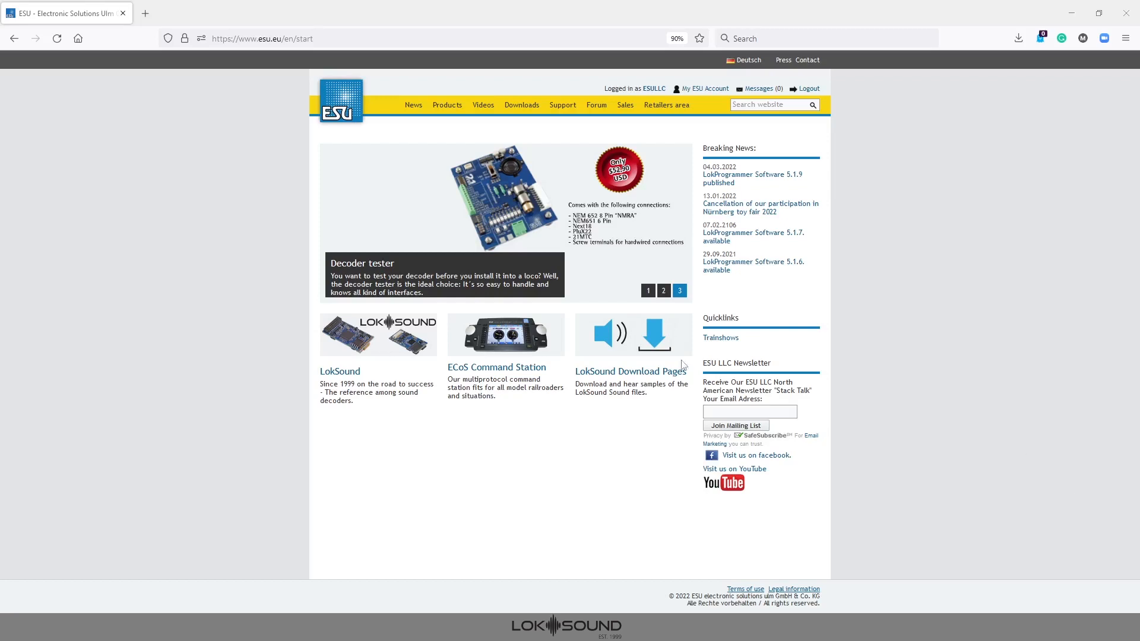
- Open page 2 of the LokSound 5 North American and Australian Sound files listing from the LokSound download pages
click(664, 353)
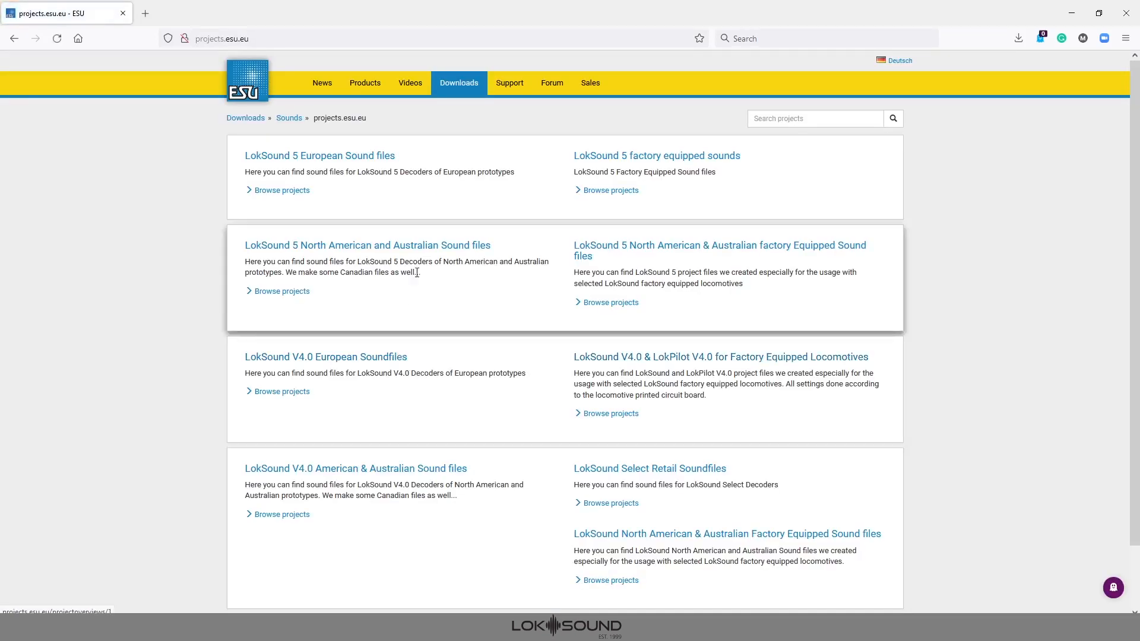
click(430, 251)
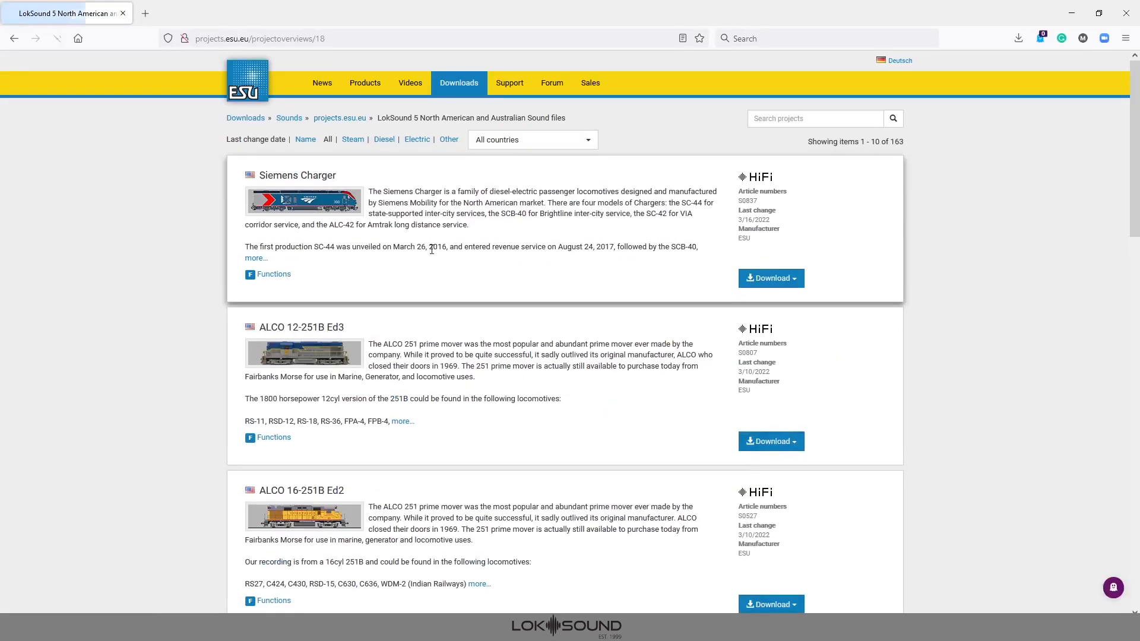
scroll(516, 319, down, 15)
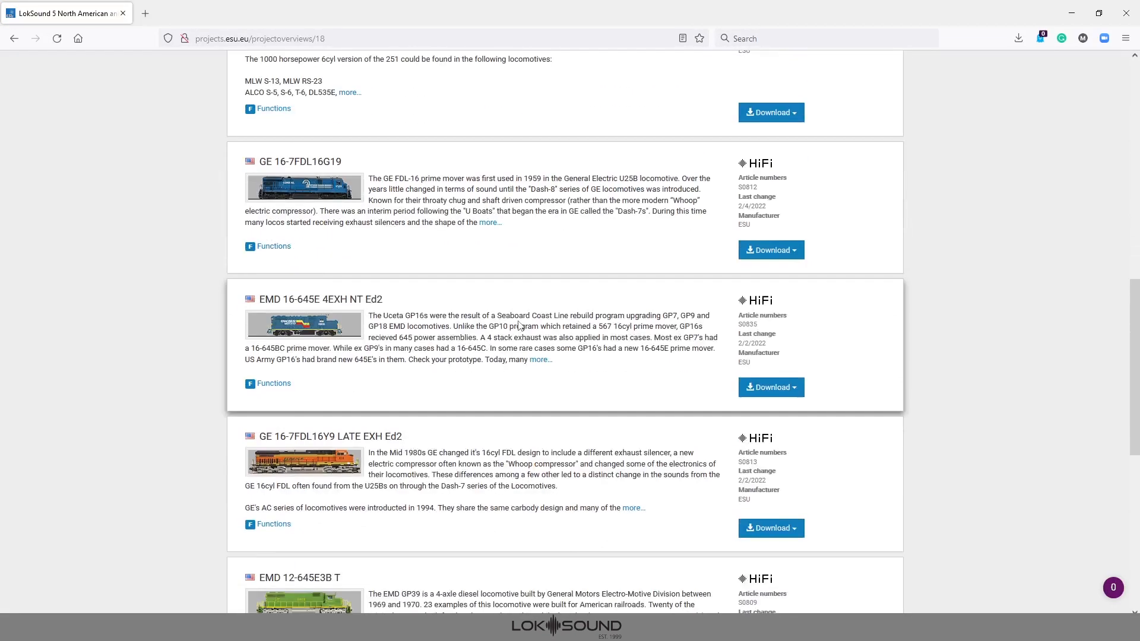
scroll(519, 327, down, 3)
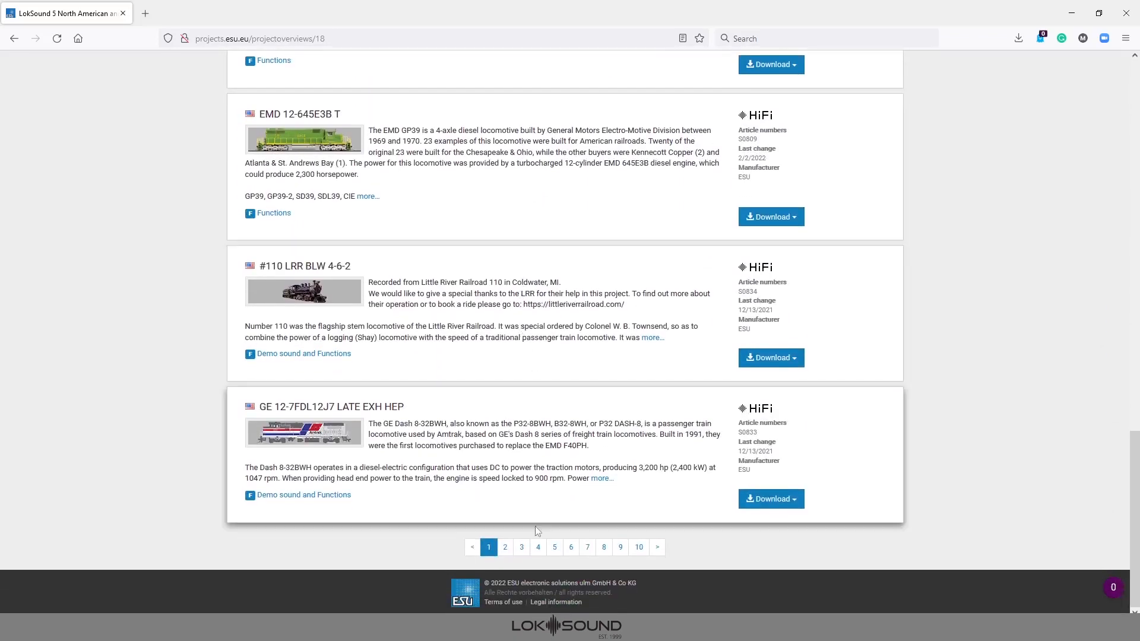
click(505, 548)
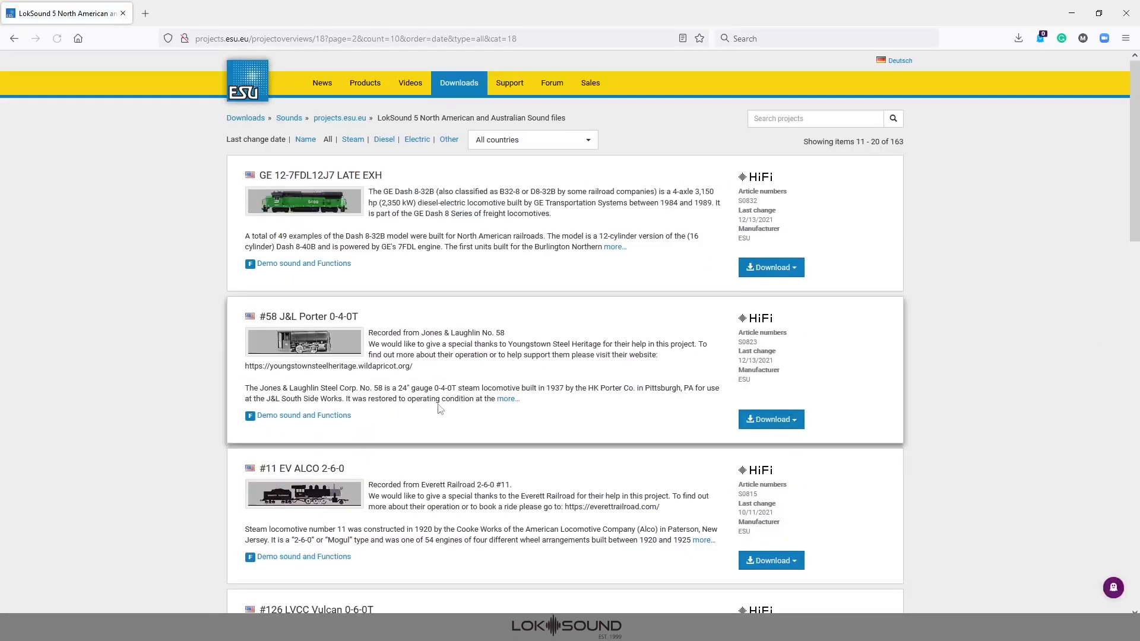
- Expand the full description of the EMD 12-645E 2EXH NT Ed3 project and review its suitable locomotives, modes, horns and bells
scroll(435, 408, down, 9)
scroll(435, 408, down, 8)
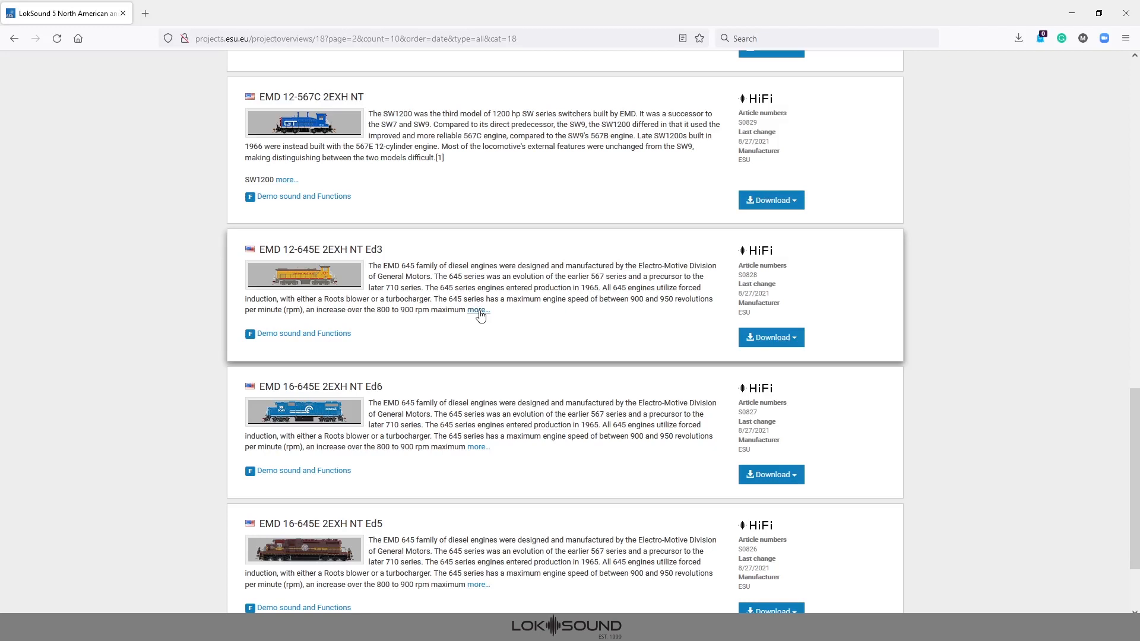
click(478, 310)
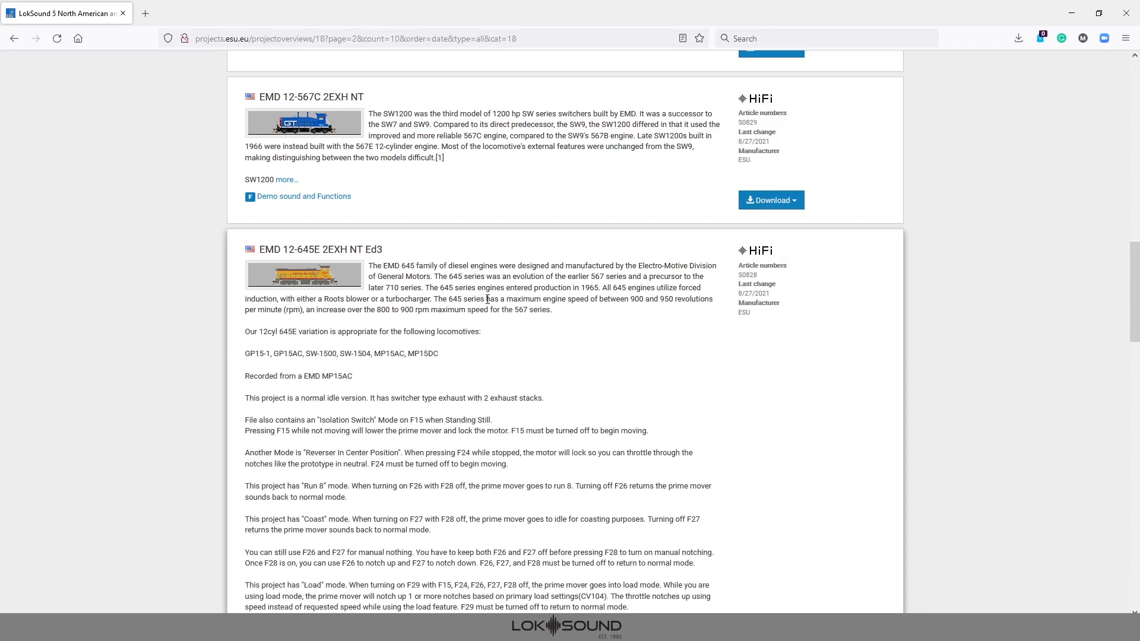
scroll(502, 352, down, 5)
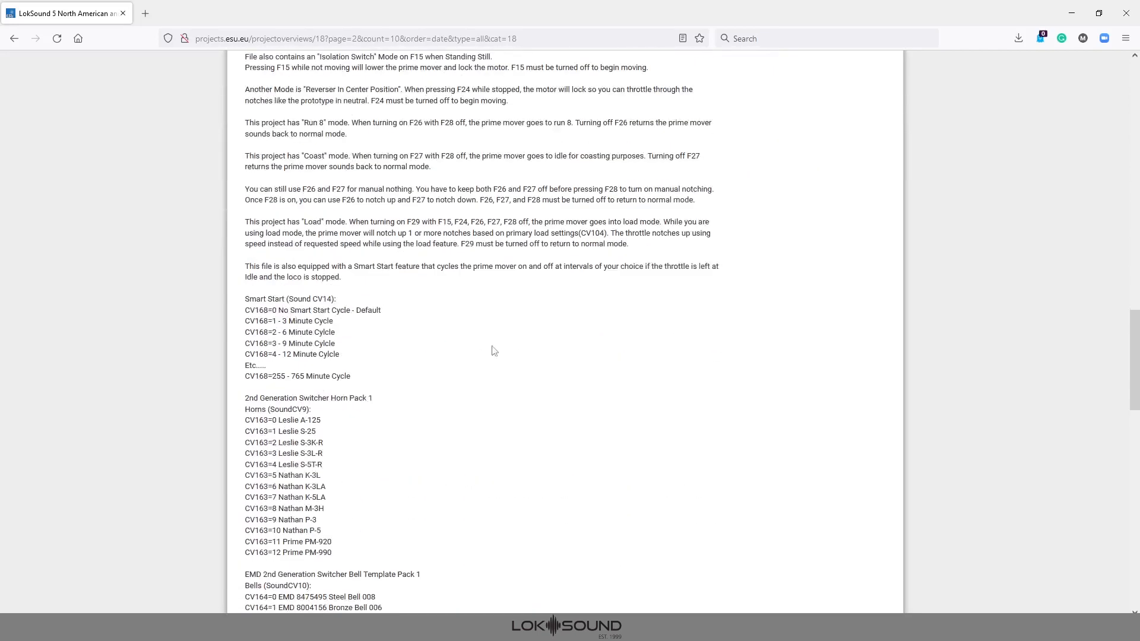
scroll(279, 369, down, 3)
scroll(279, 369, down, 1)
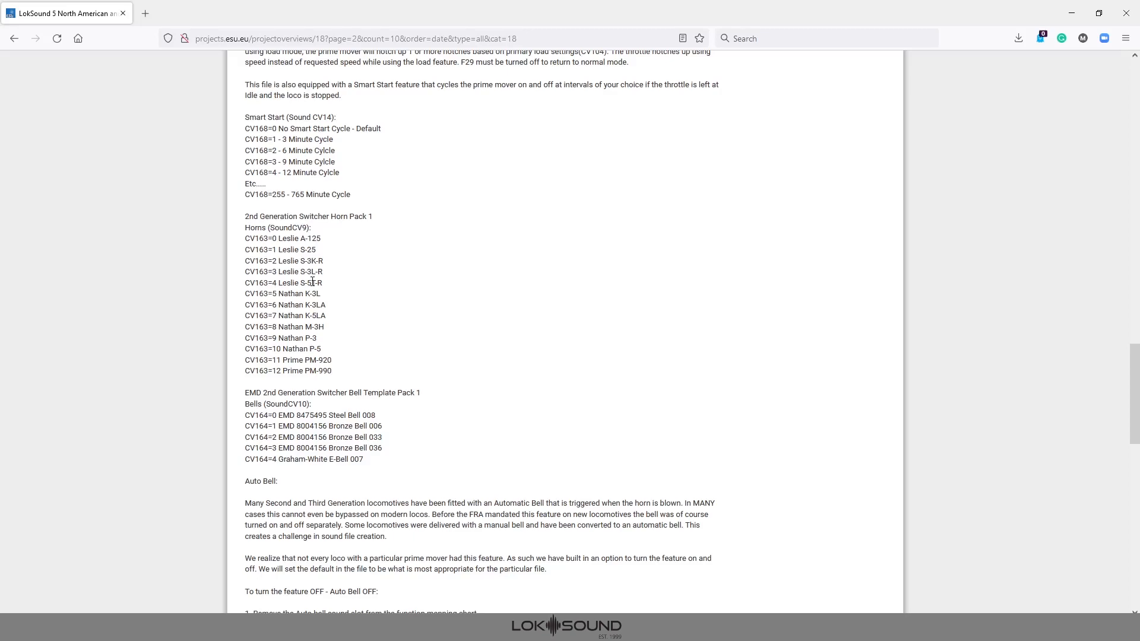
scroll(422, 325, up, 7)
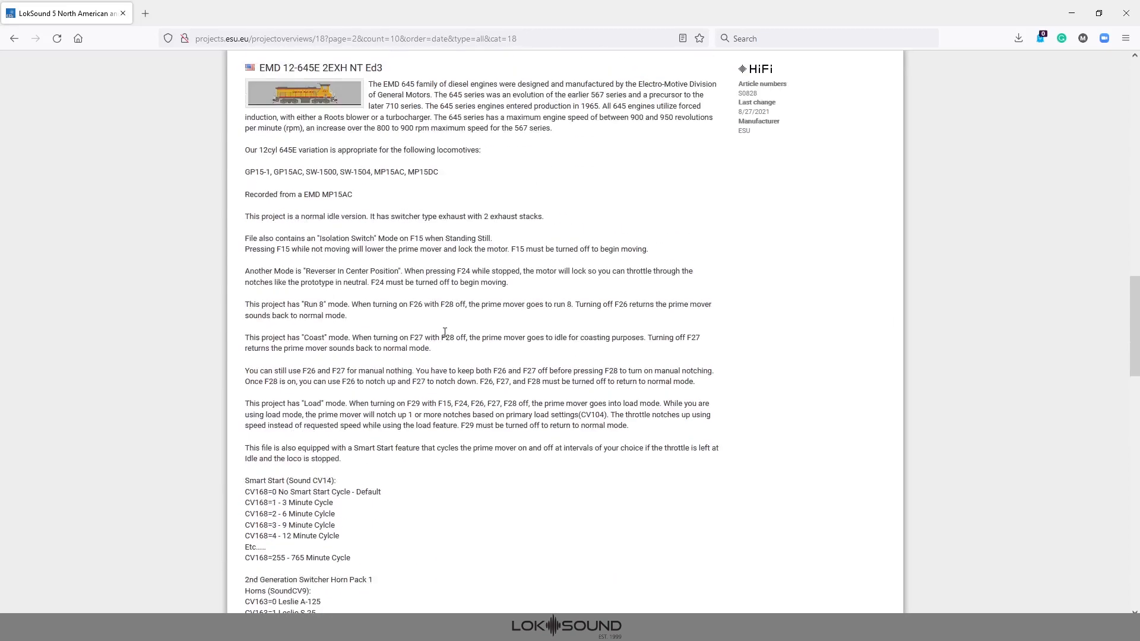
scroll(335, 307, down, 3)
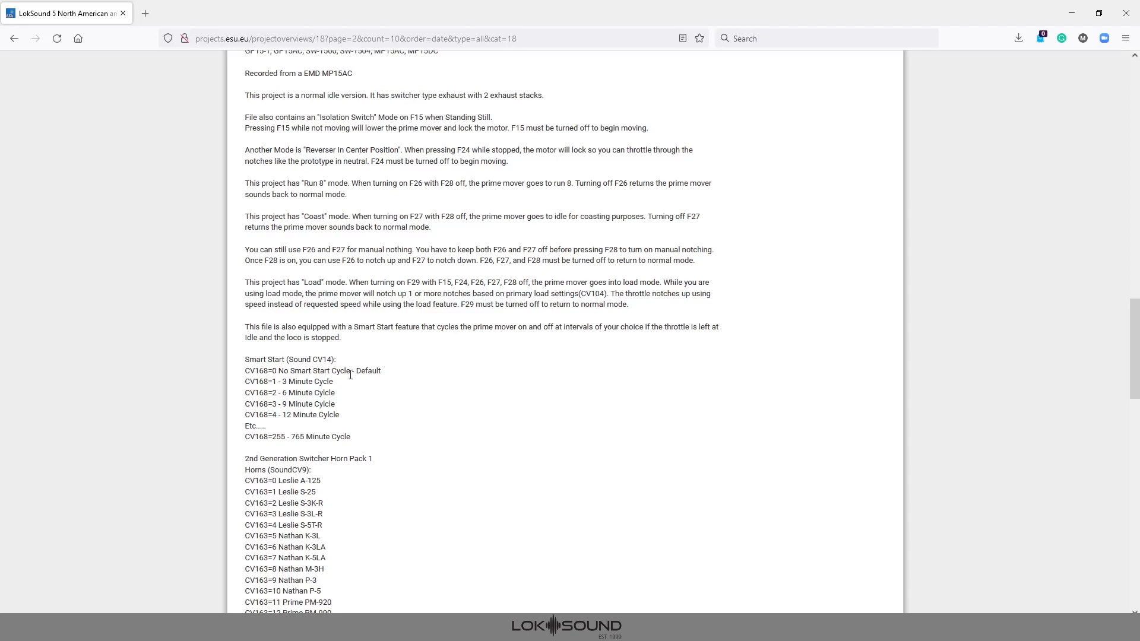
scroll(350, 452, down, 3)
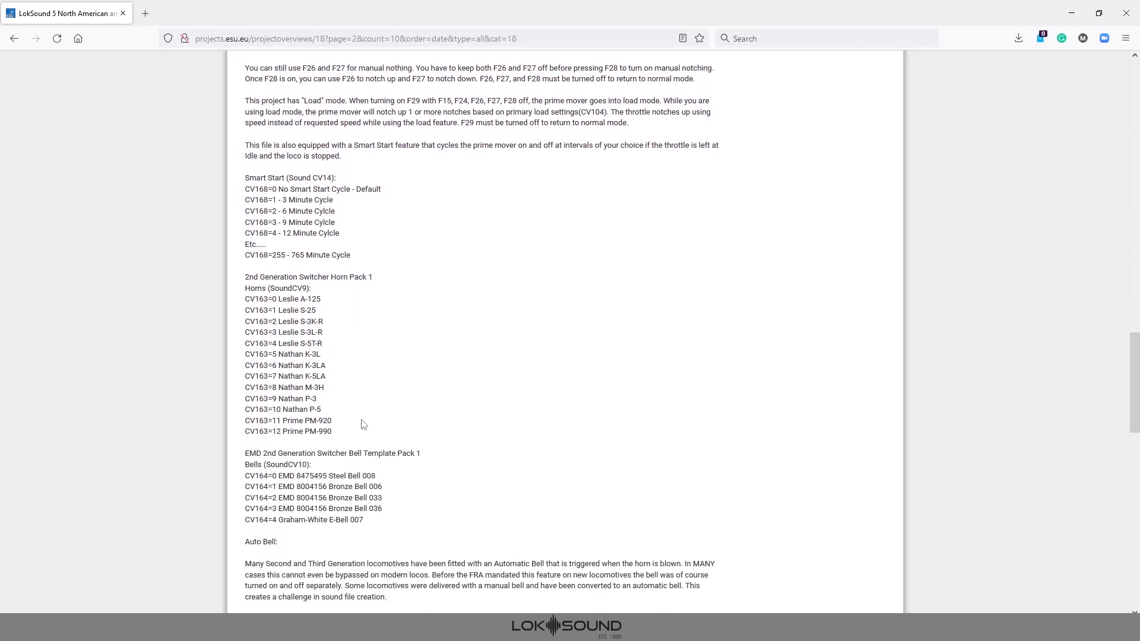
- Search the LokSound 5 North American and Australian sound projects for SDP40F
scroll(364, 424, up, 1)
scroll(364, 424, up, 10)
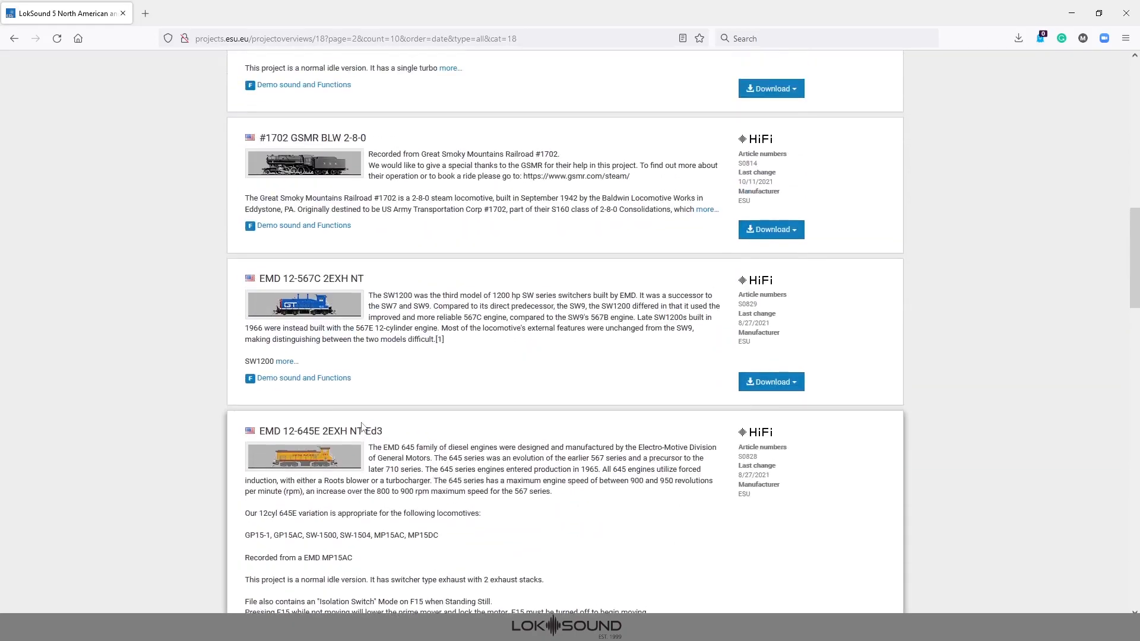
scroll(615, 305, up, 7)
scroll(614, 305, up, 6)
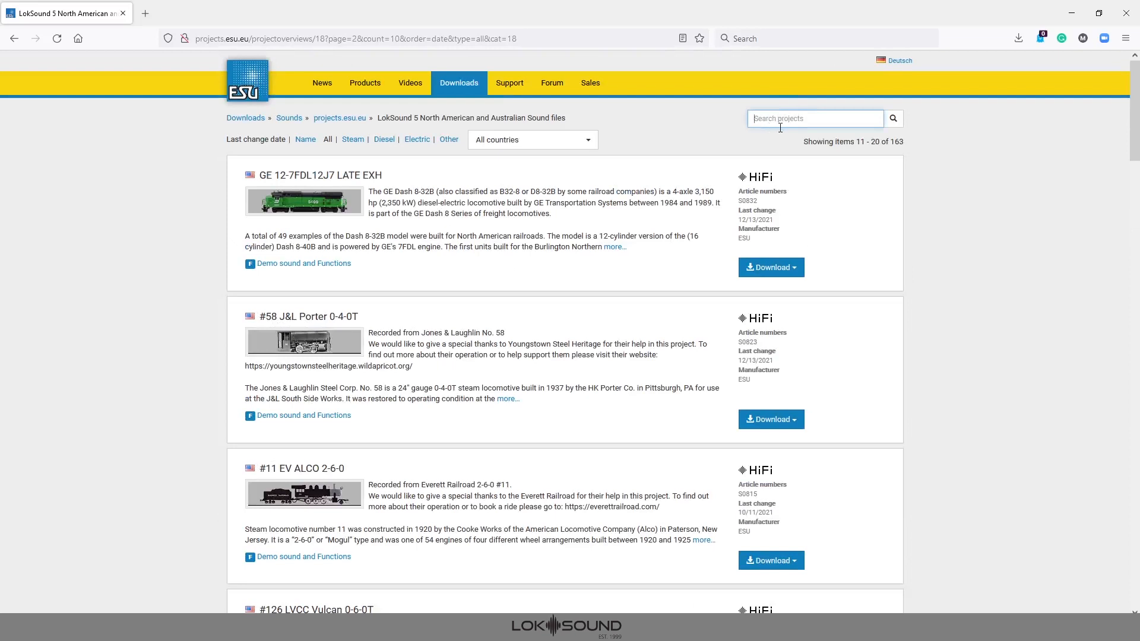
text(SD)
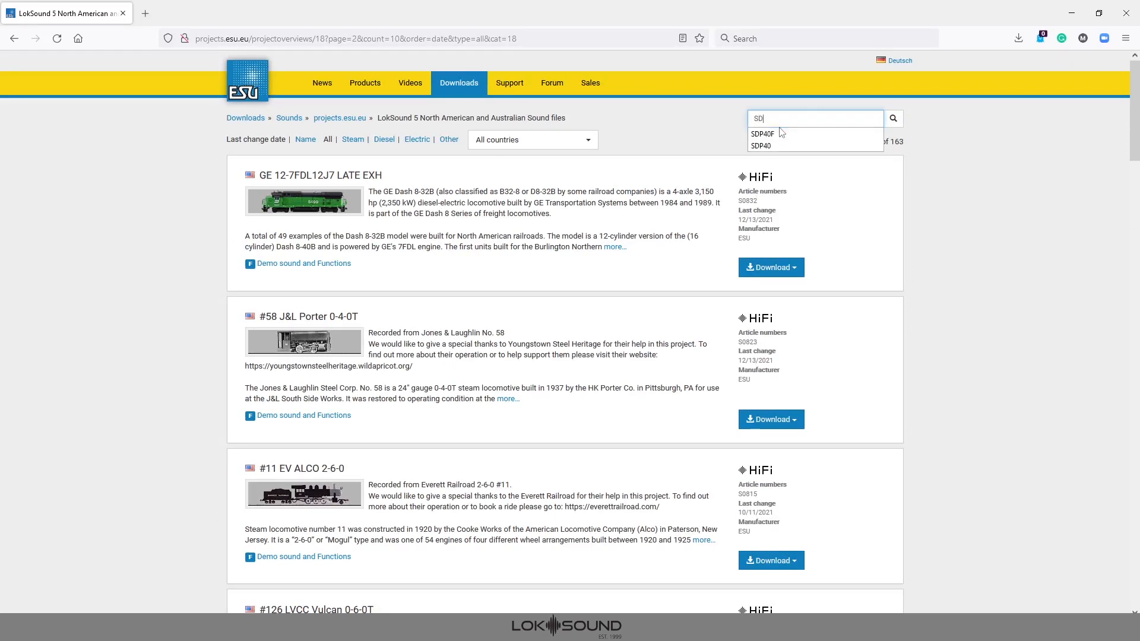
text(P40F)
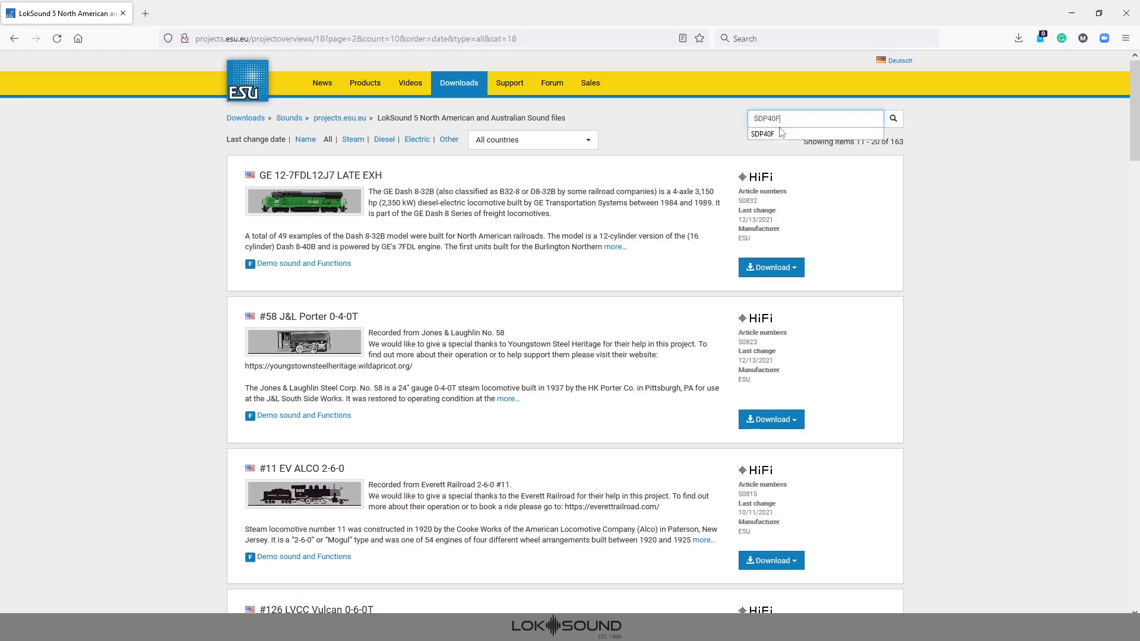
click(782, 133)
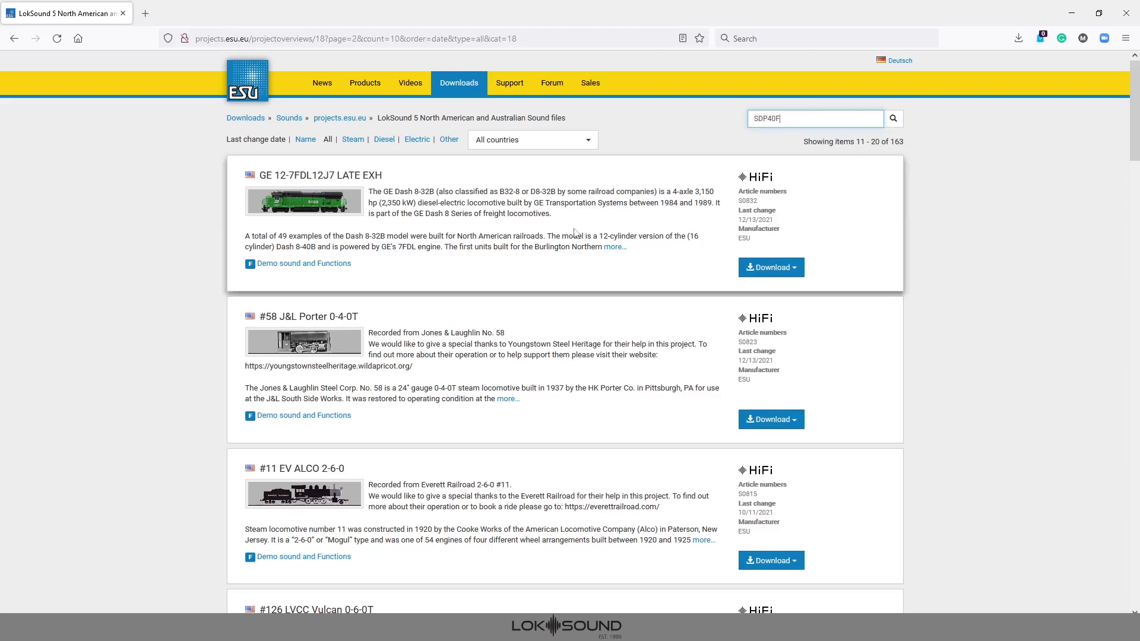
click(893, 124)
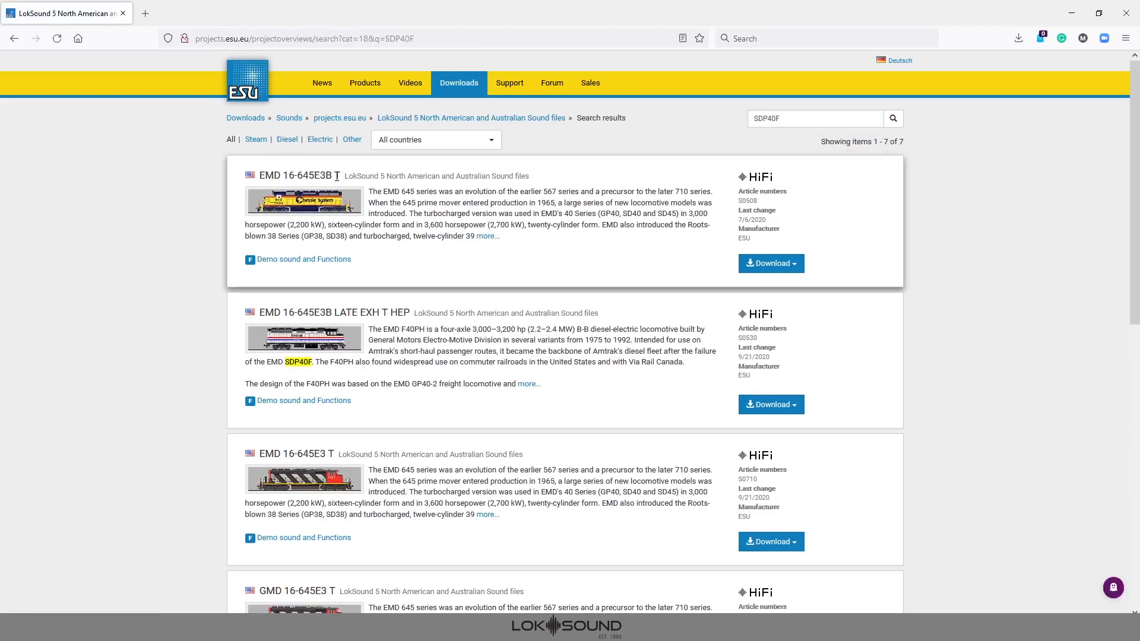
- Expand the full description of the EMD 16-645E3B LATE EXH T result and review its suitable locomotives and horn list
scroll(345, 280, down, 8)
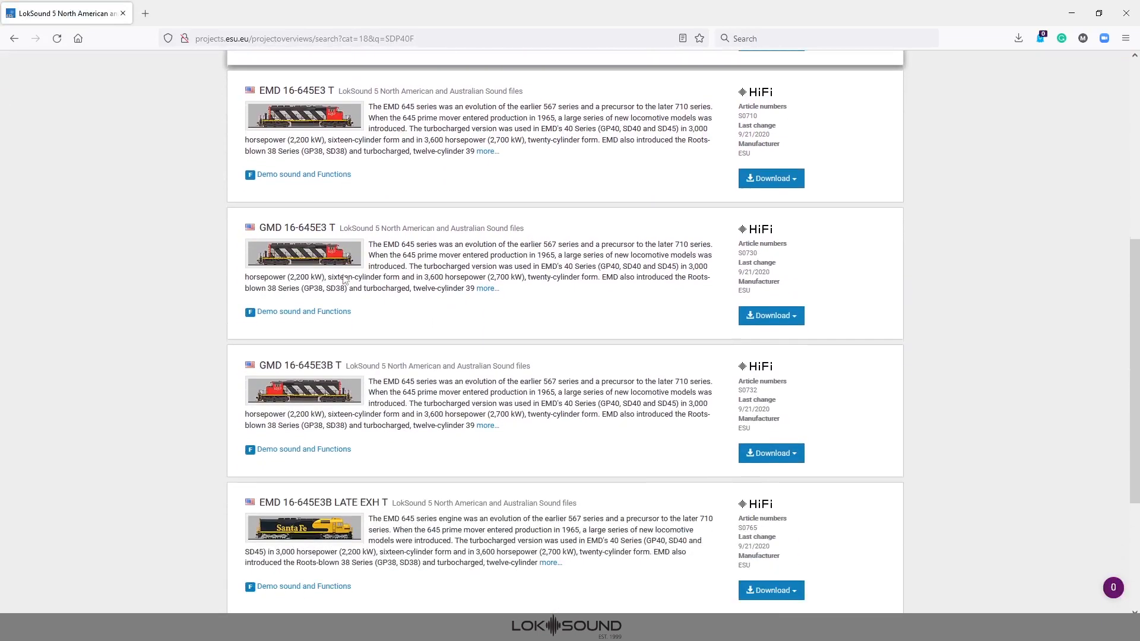
scroll(344, 273, down, 1)
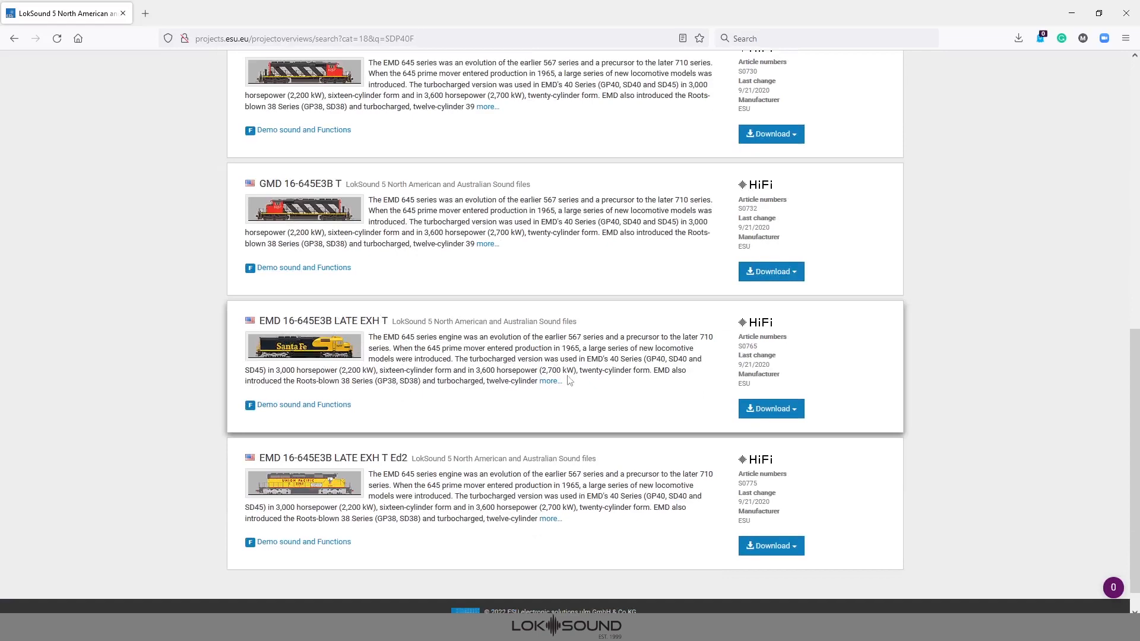
click(550, 381)
scroll(359, 417, down, 4)
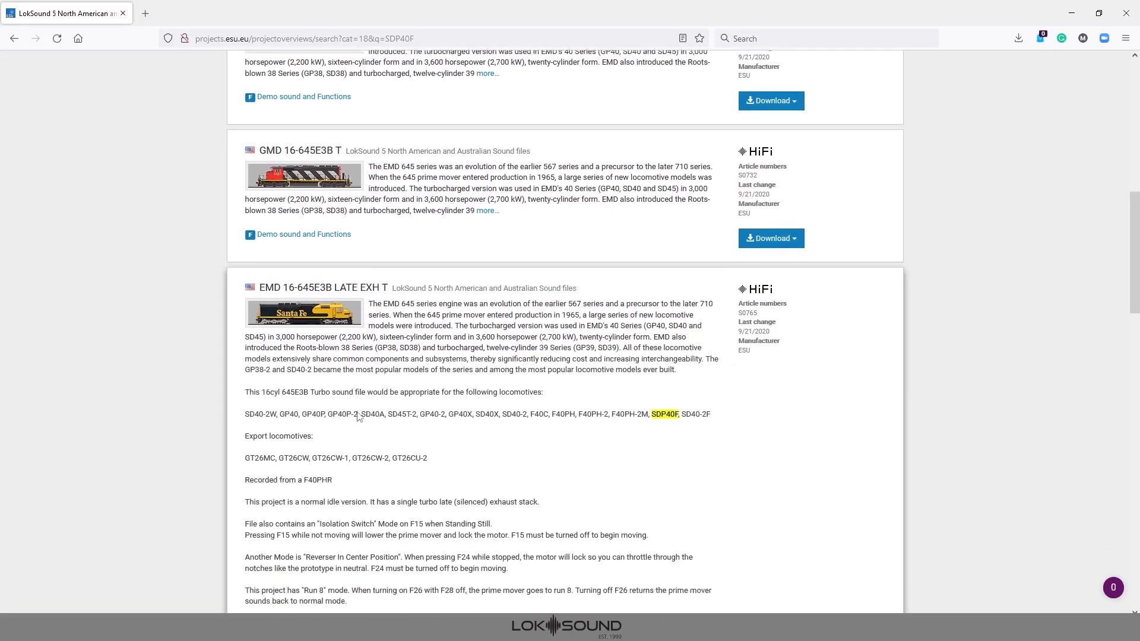
scroll(359, 416, down, 3)
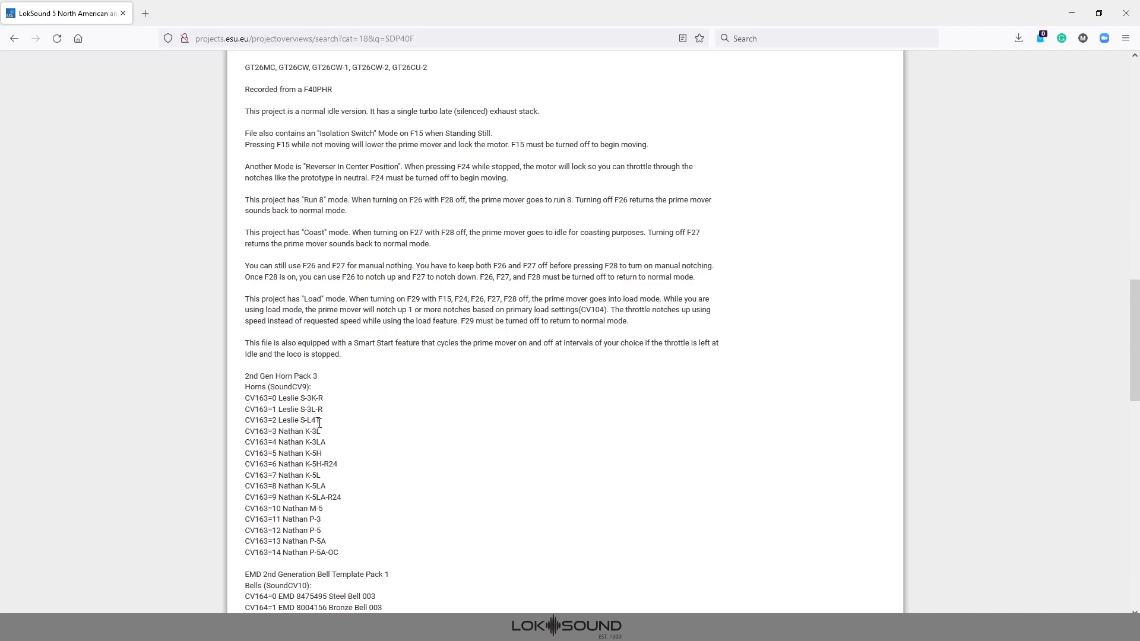
- Switch to LokProgrammer and open sound slot 3, 2nd Generation Horn Pack 3 (AutoBell Trigger), to review its horns
click(1074, 16)
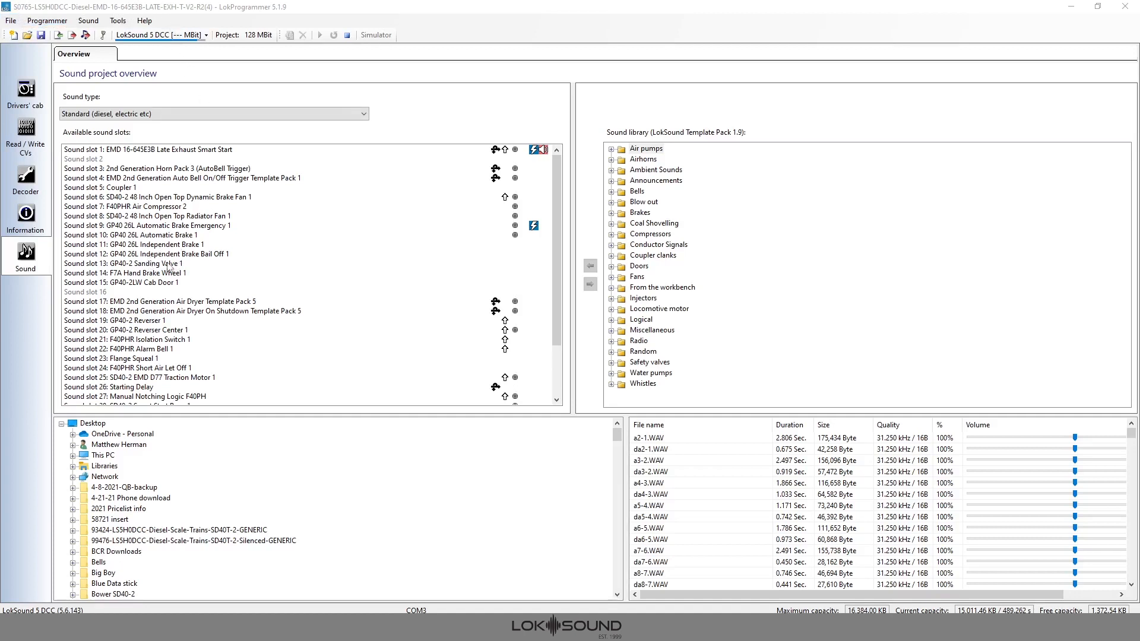
double_click(159, 169)
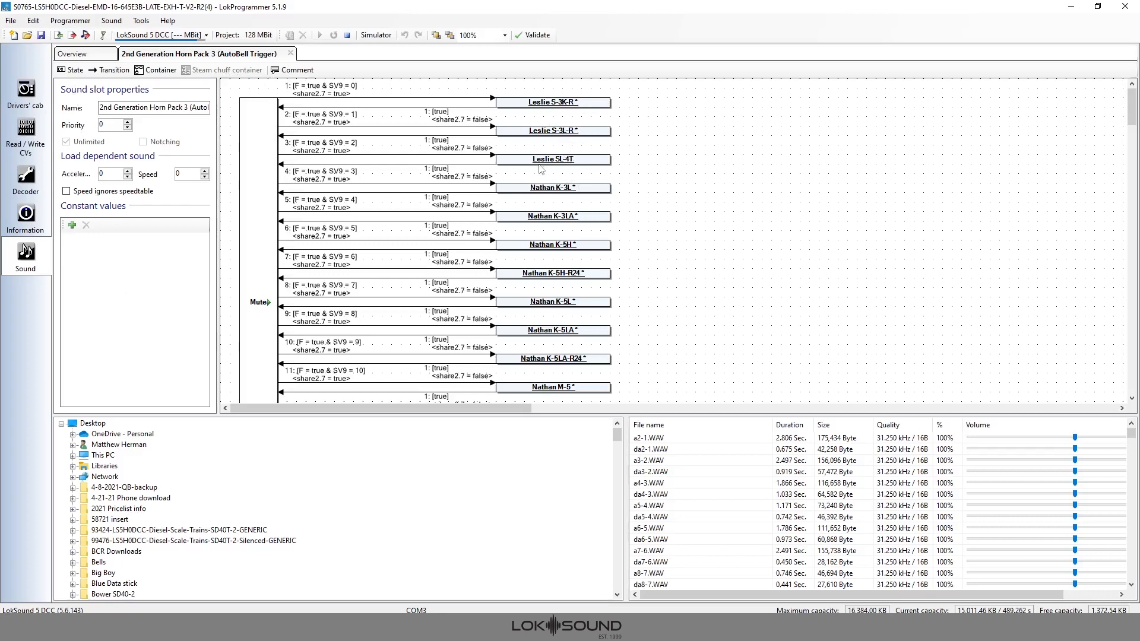
scroll(546, 128, down, 3)
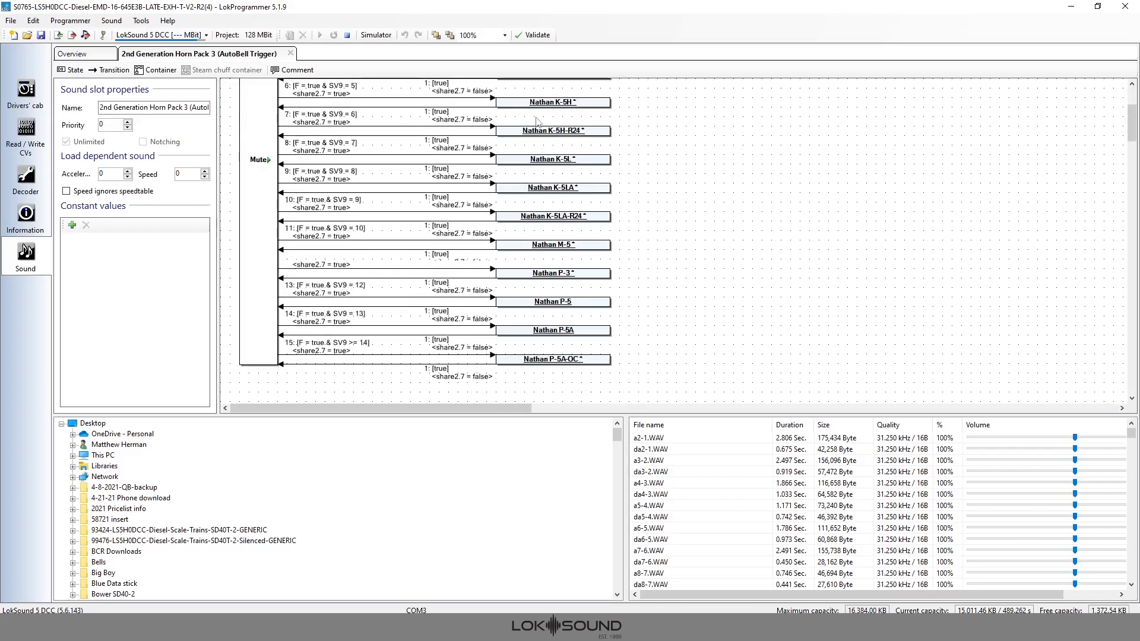
scroll(570, 138, up, 3)
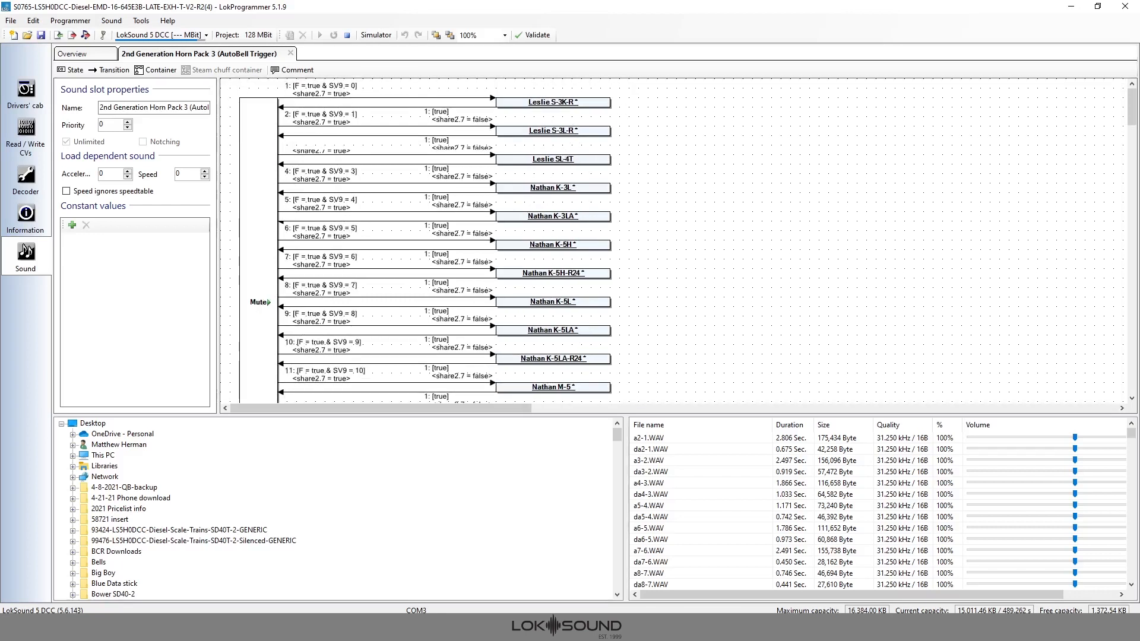
- Review the horns of 2nd Generation Switcher Horn Pack 1 in the S0828 project, then return to the S0765 project
mouse_move(568, 581)
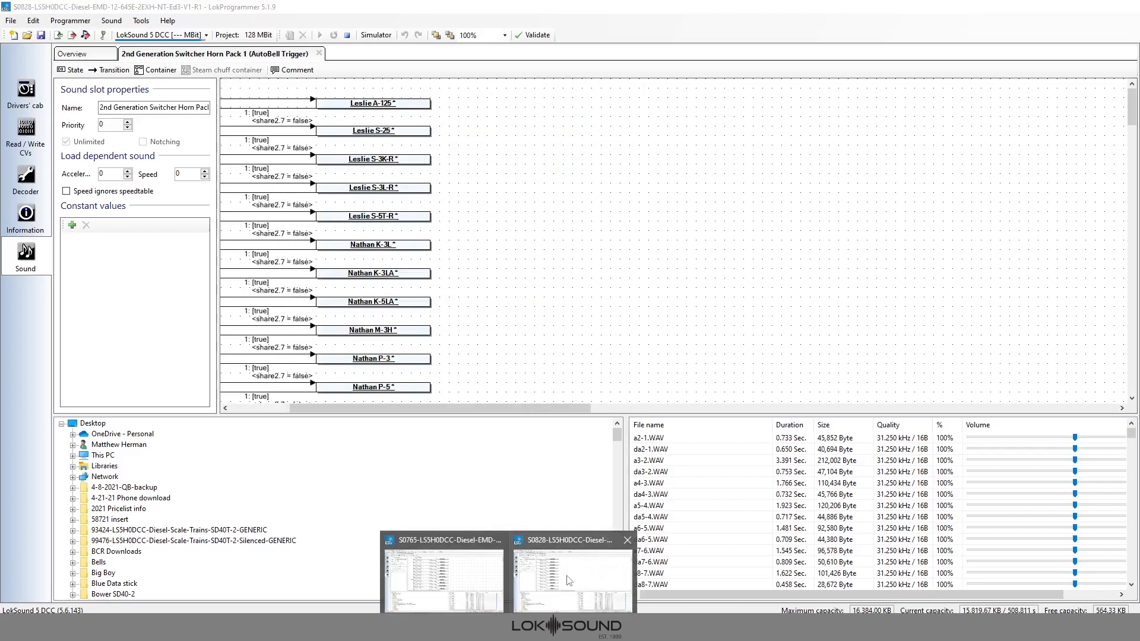
click(569, 581)
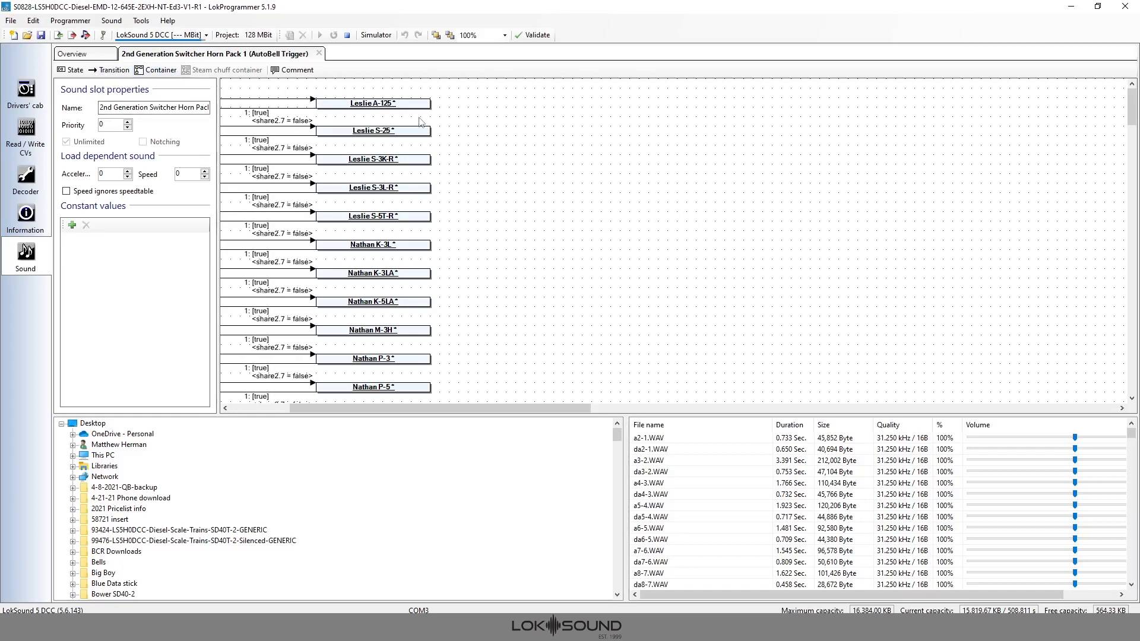
scroll(421, 122, down, 1)
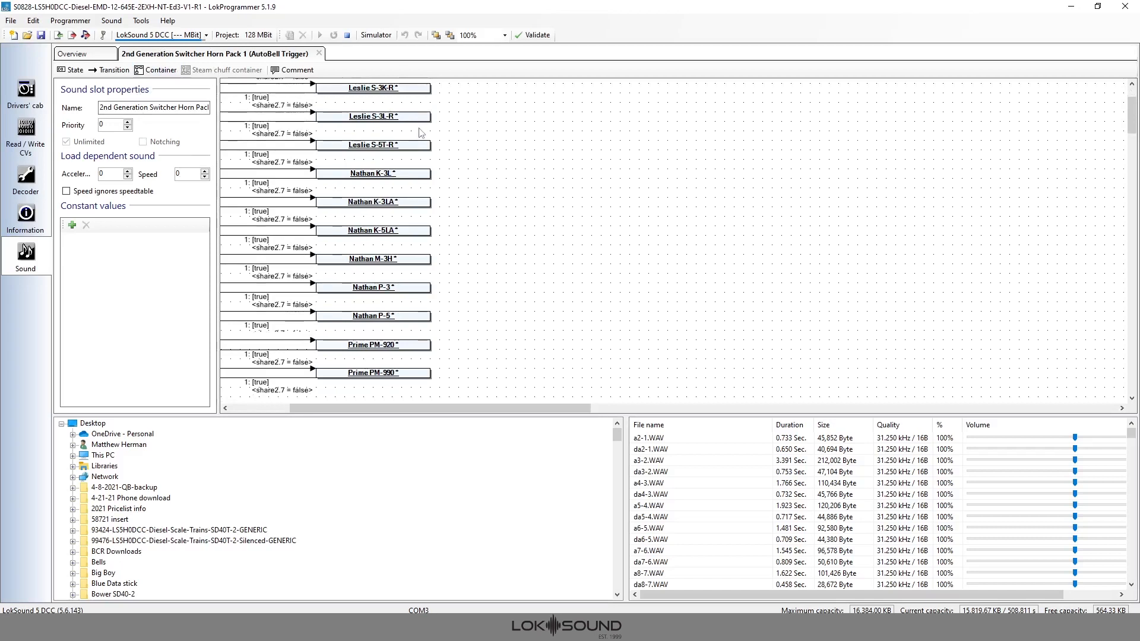
scroll(420, 123, up, 1)
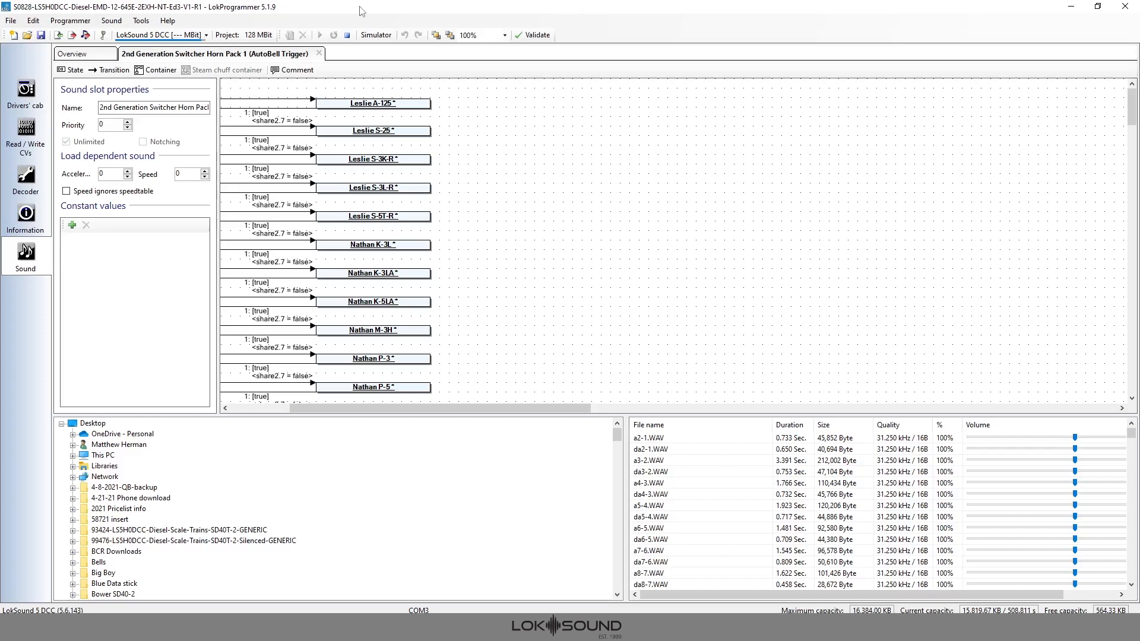
click(1075, 14)
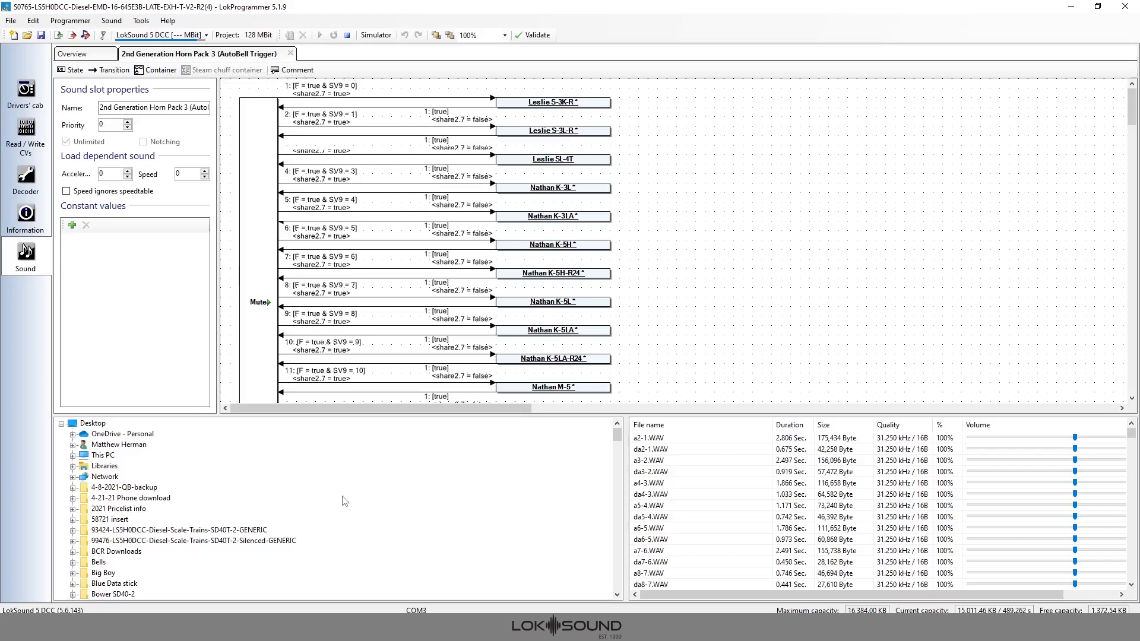
- Close the horn pack's slot view and expand the USA airhorn folders in the sound library
click(291, 53)
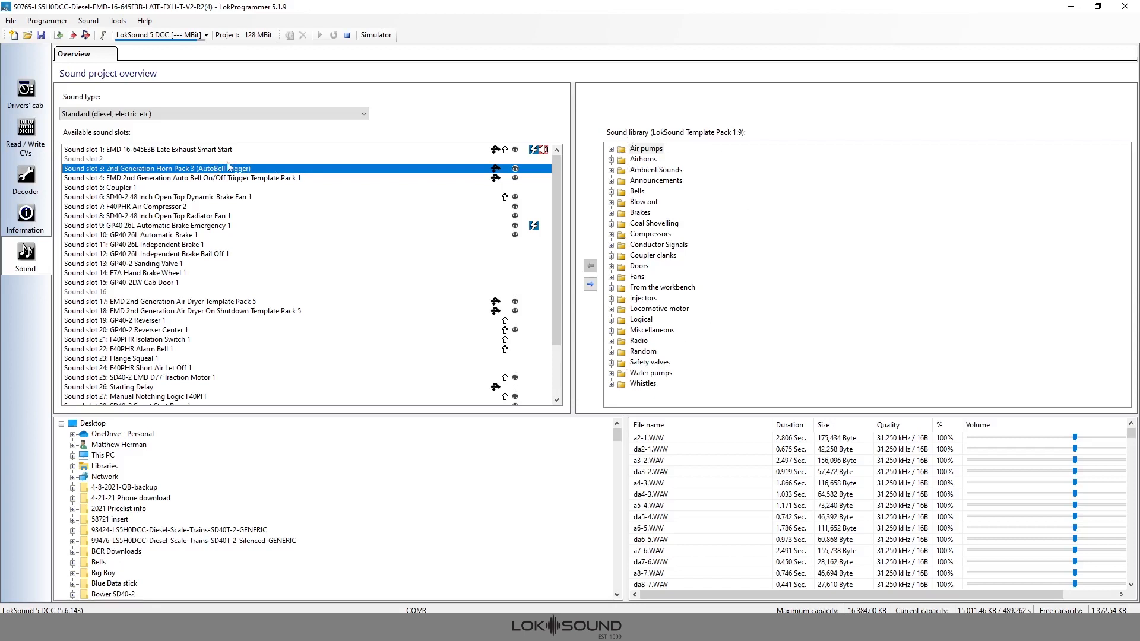
click(611, 160)
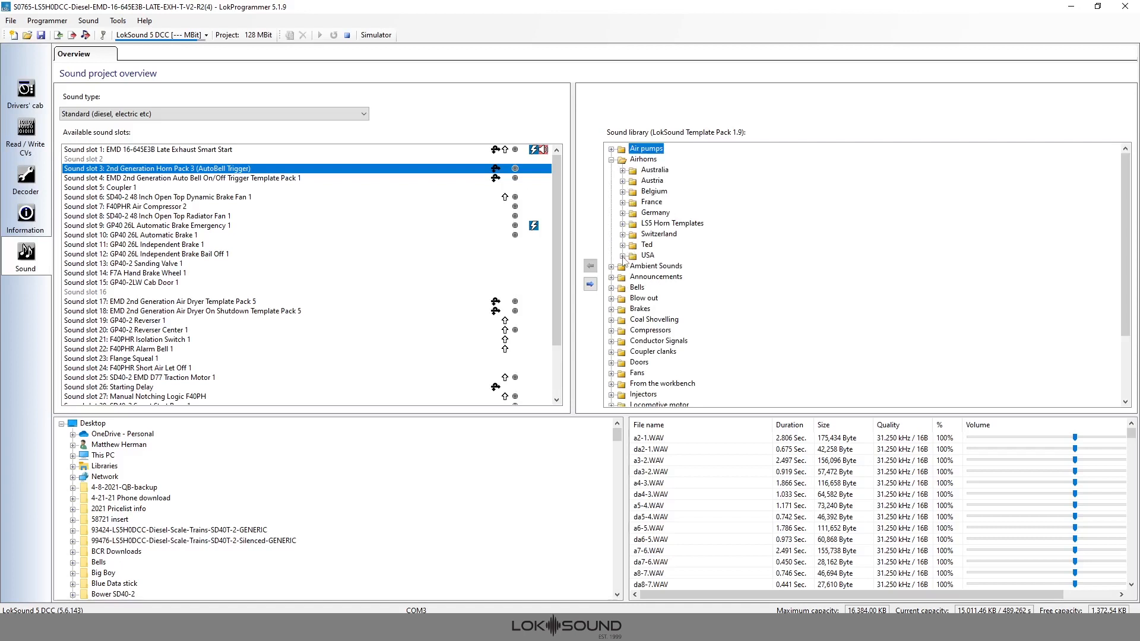
click(623, 256)
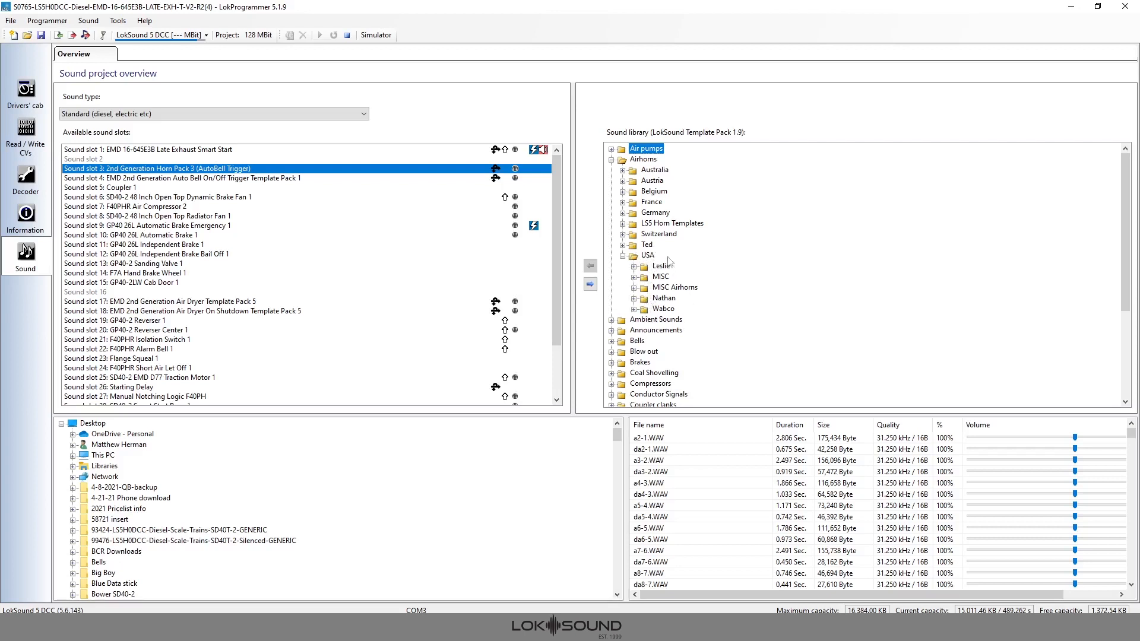
- Open the program settings and browse from the template directory to the LokProgrammer4 Templates folder
click(123, 21)
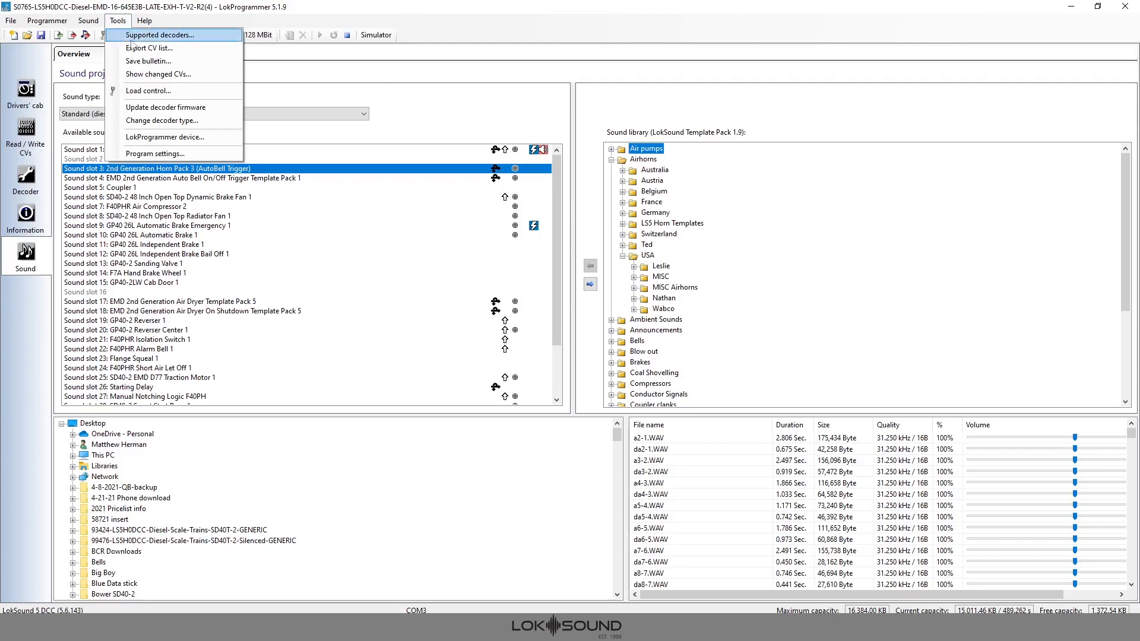
click(155, 153)
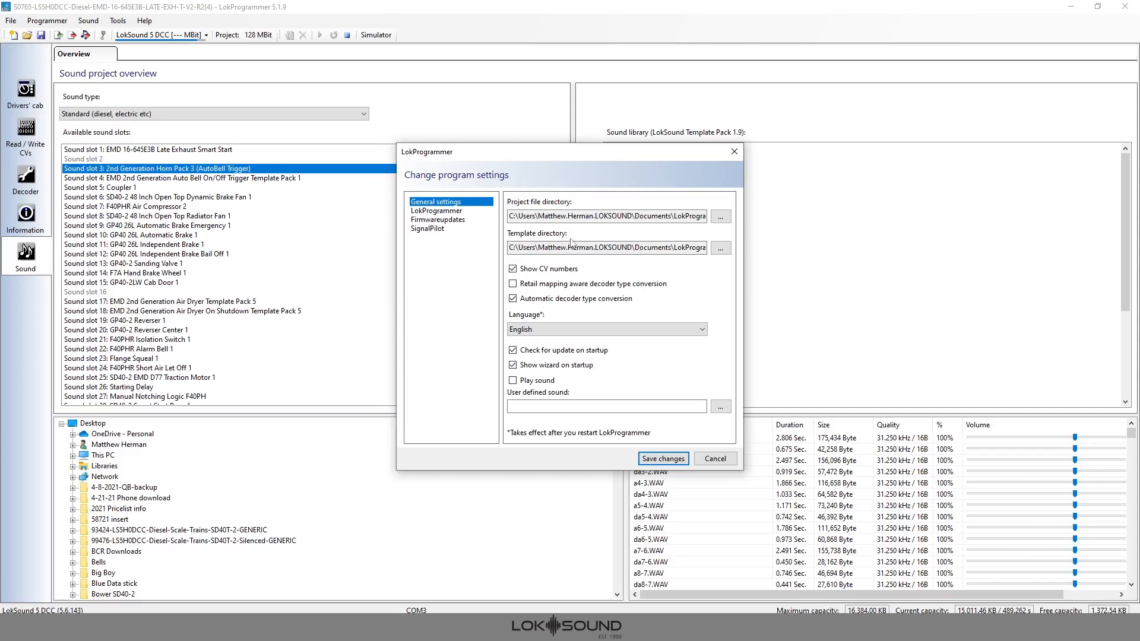
drag(511, 248, 725, 256)
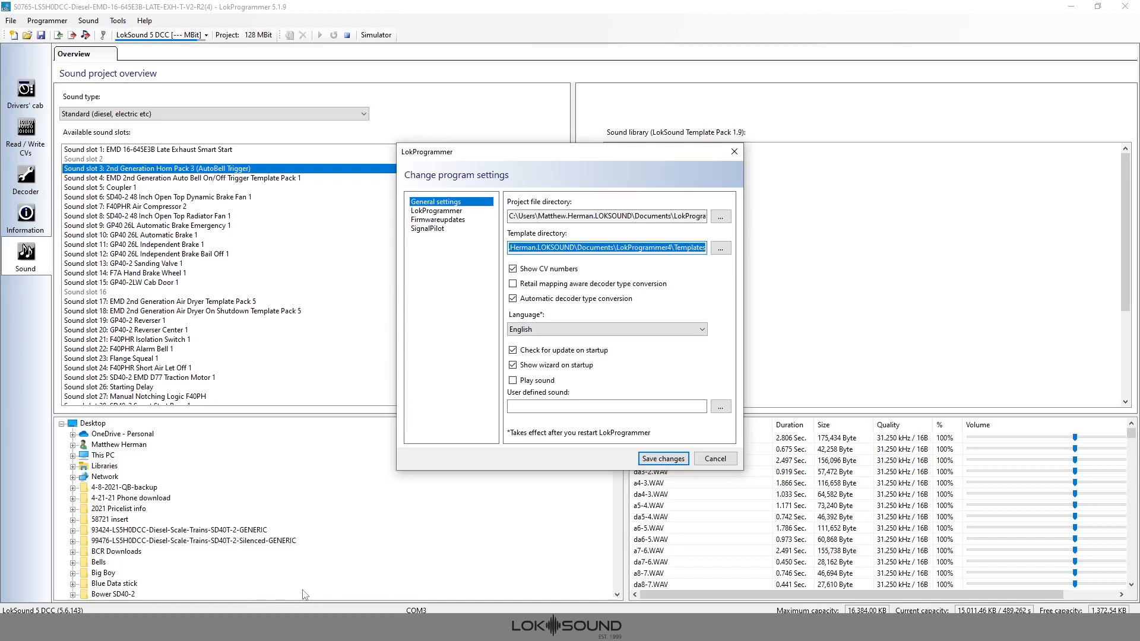
click(721, 251)
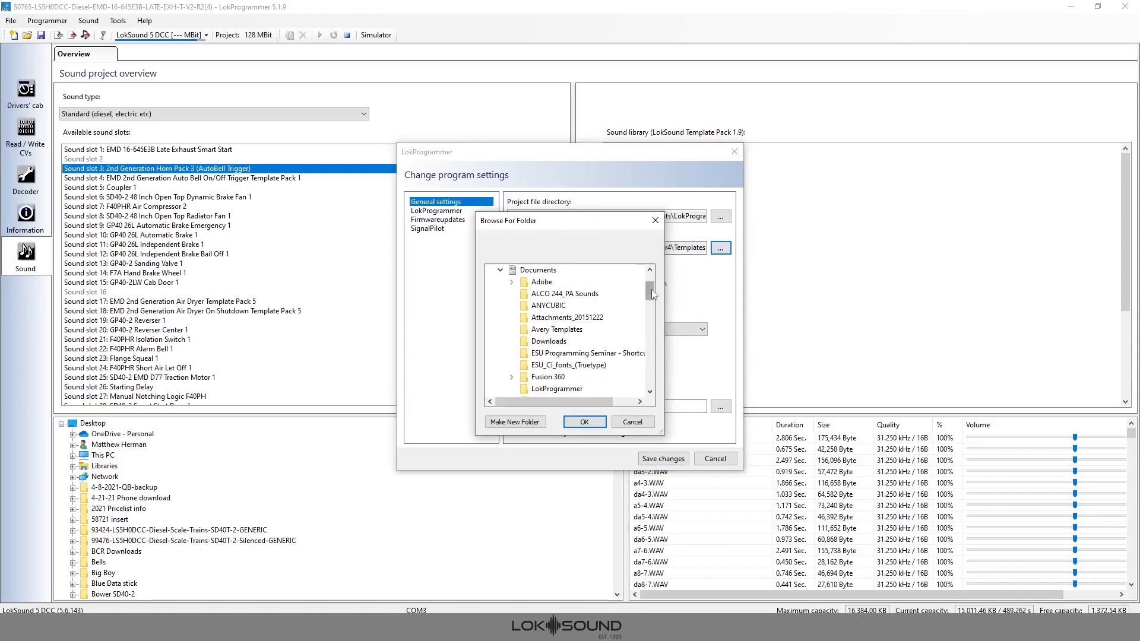
drag(651, 288, 651, 312)
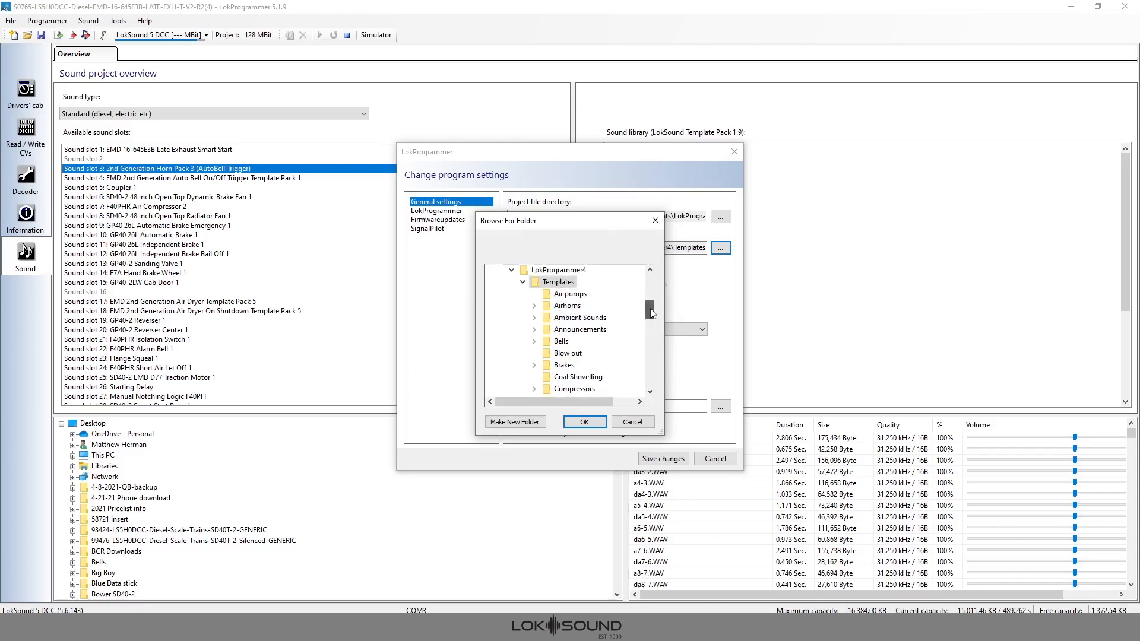
- Expand the Airhorns folder and its USA subfolder in the template folder browser
click(535, 306)
drag(651, 306, 650, 317)
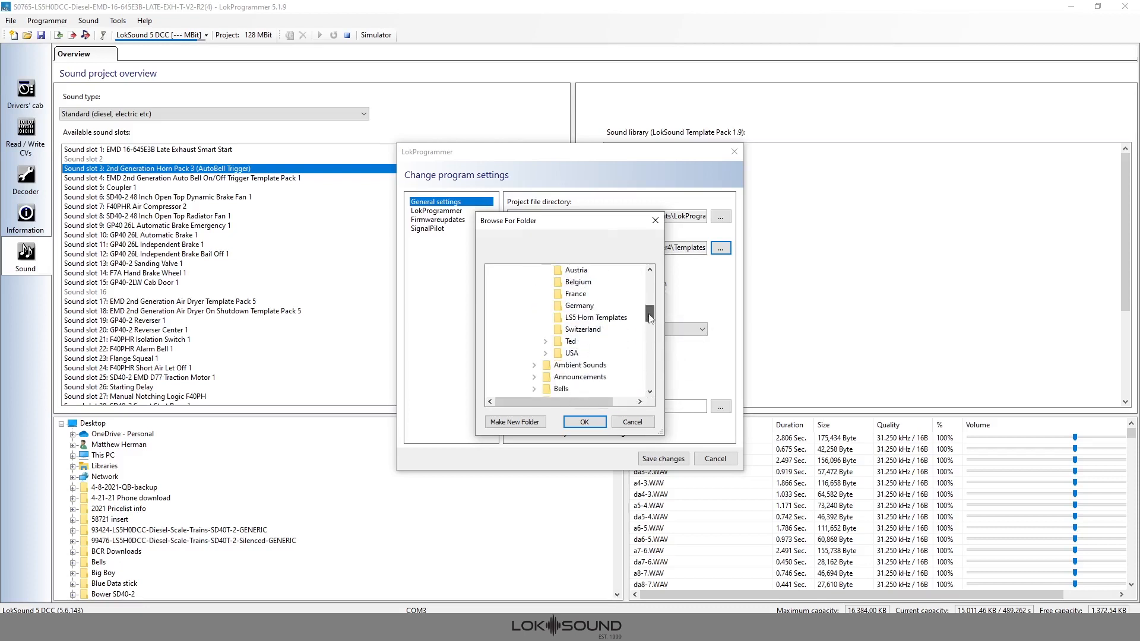
click(546, 354)
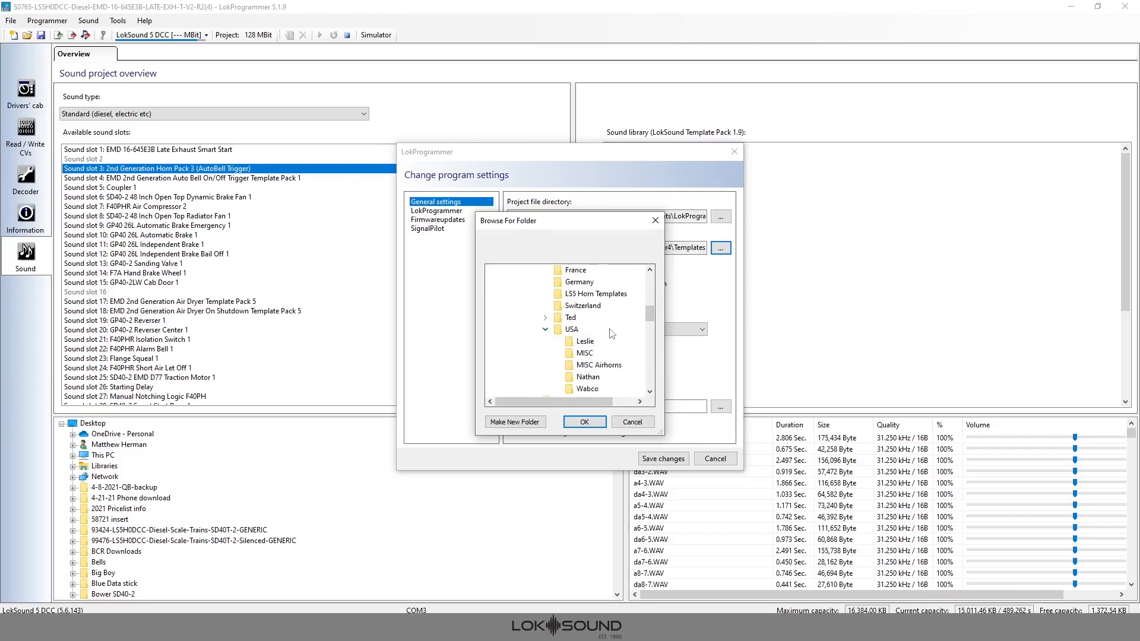
scroll(588, 340, down, 1)
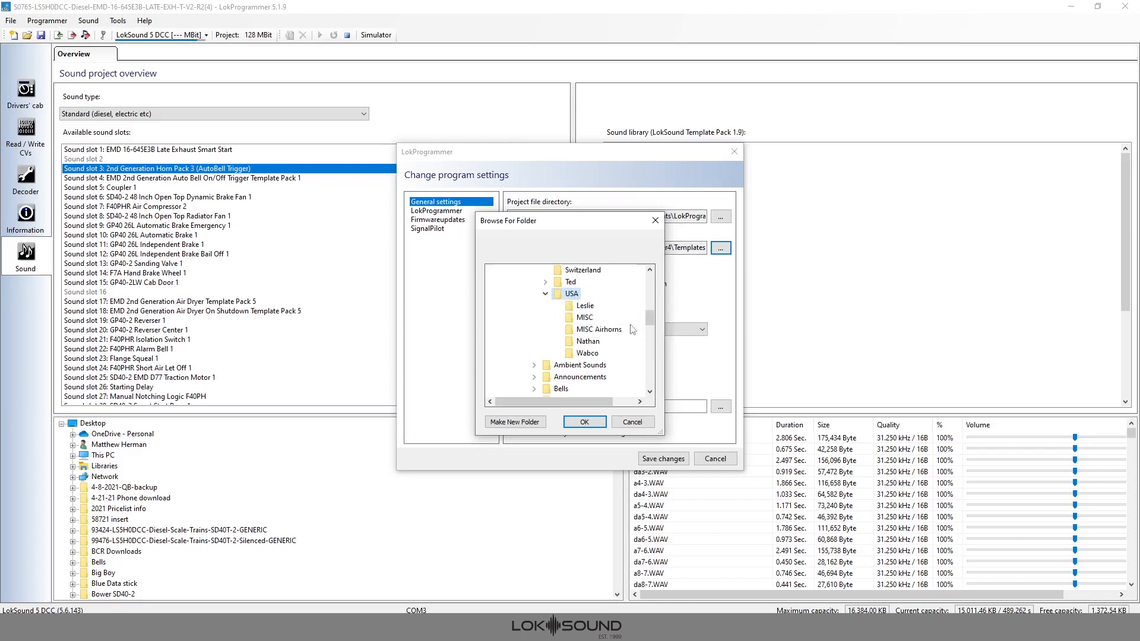
scroll(650, 320, up, 1)
scroll(650, 320, up, 3)
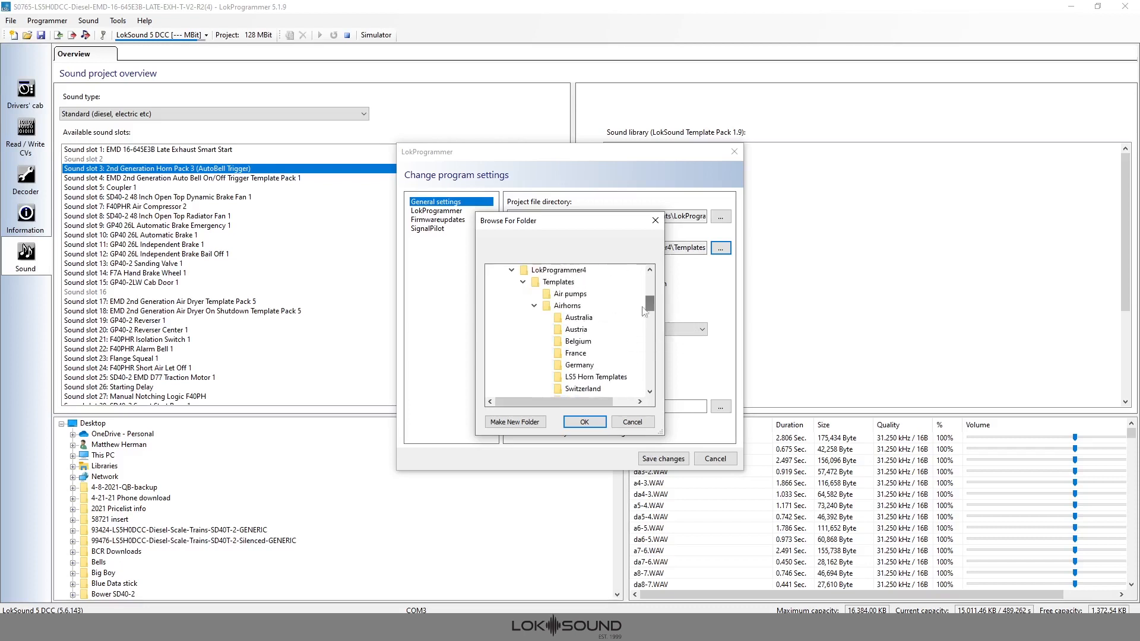
- Create a folder named From the workbench inside Airhorns > USA, then close the program settings
click(566, 306)
scroll(536, 311, down, 1)
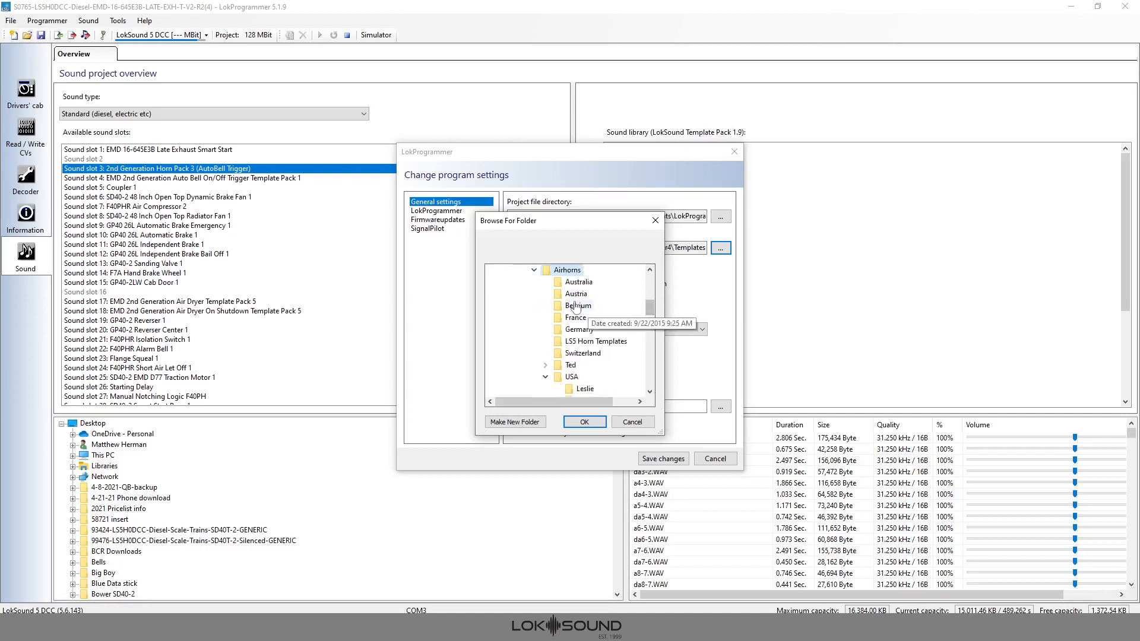
click(572, 379)
drag(650, 304, 650, 318)
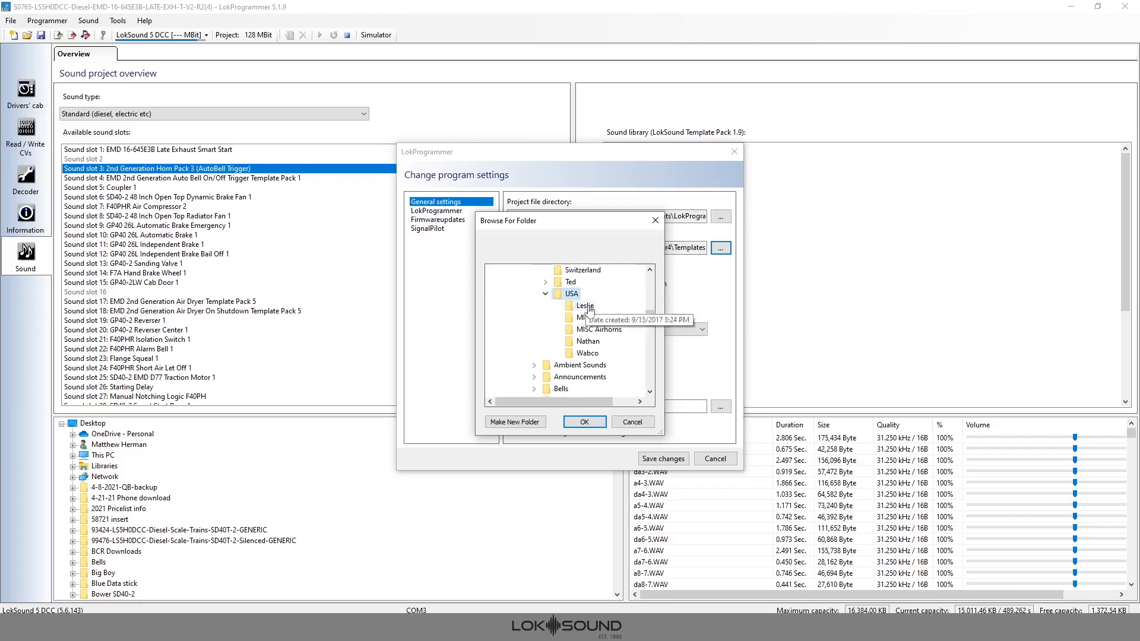
click(514, 423)
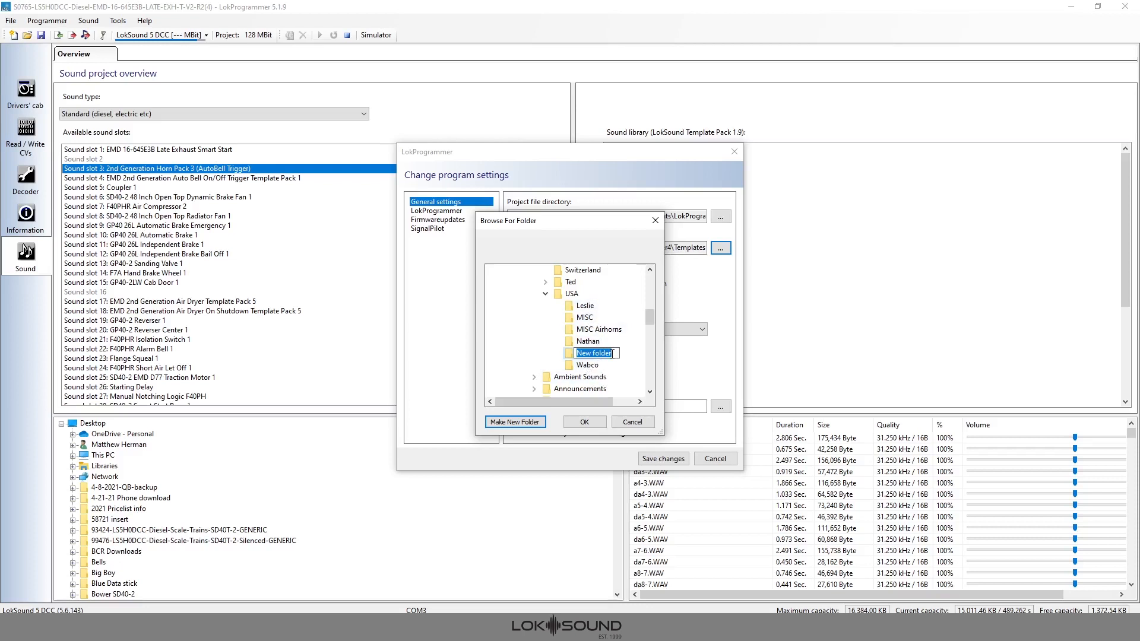
text(From the workb)
click(597, 423)
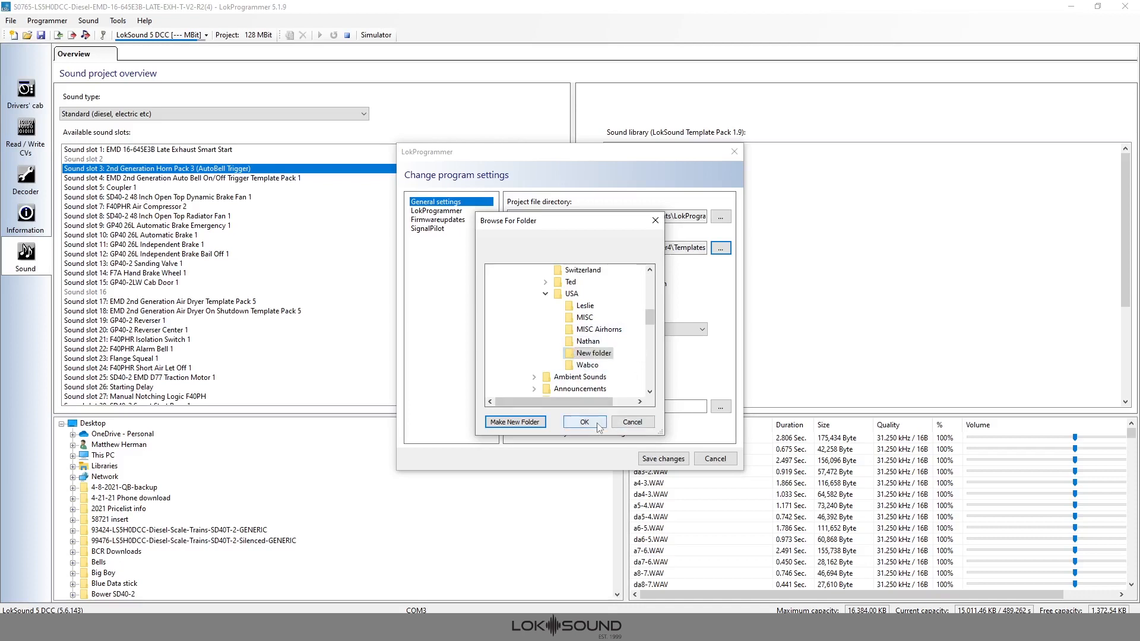
click(584, 423)
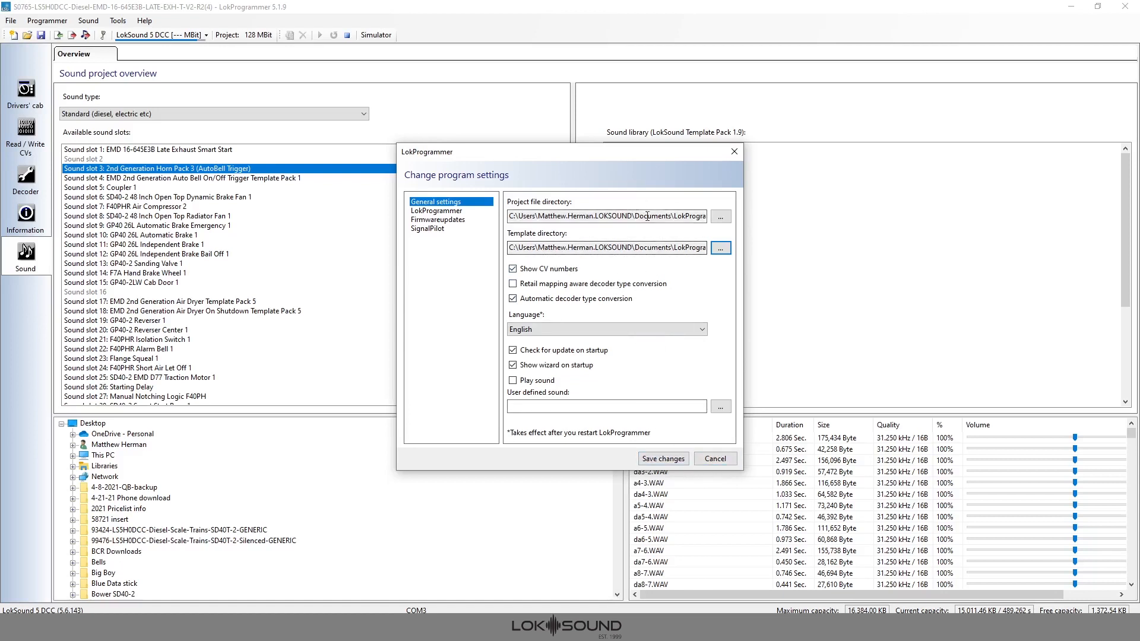
click(735, 153)
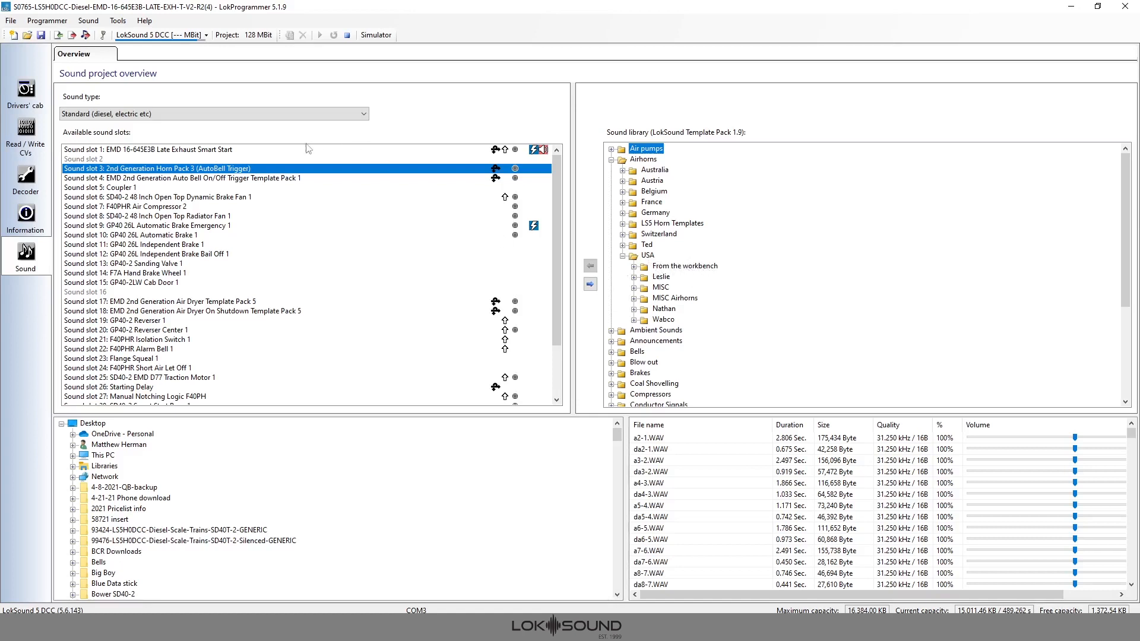
- With empty sound slot 16 selected, review the Leslie horn templates in the USA airhorn library and collapse the folder
click(271, 171)
click(675, 269)
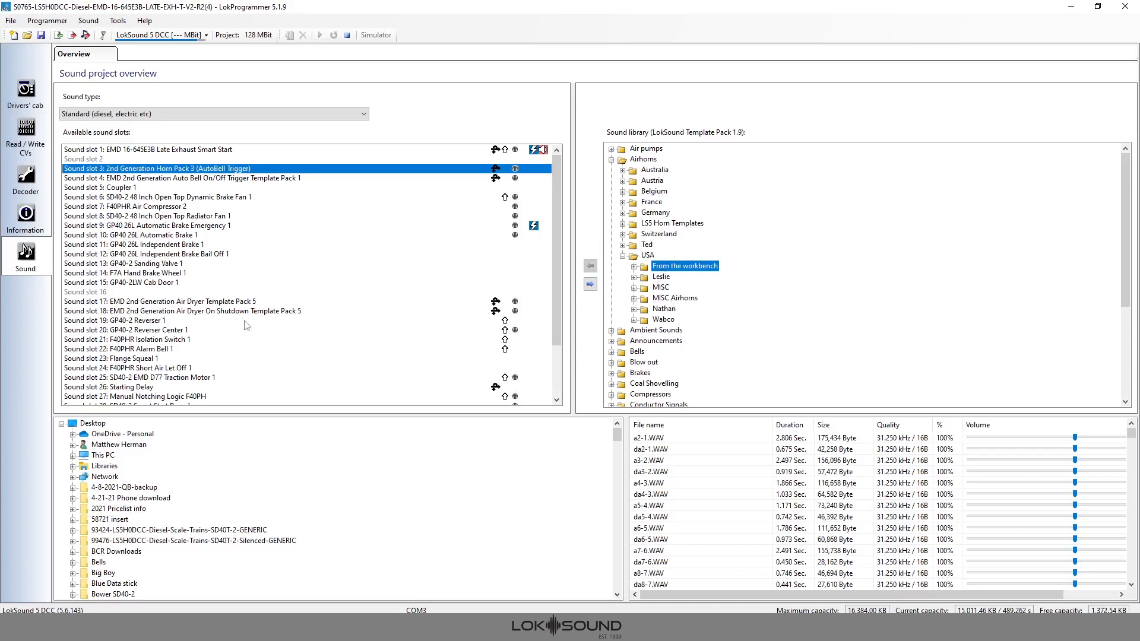
click(102, 294)
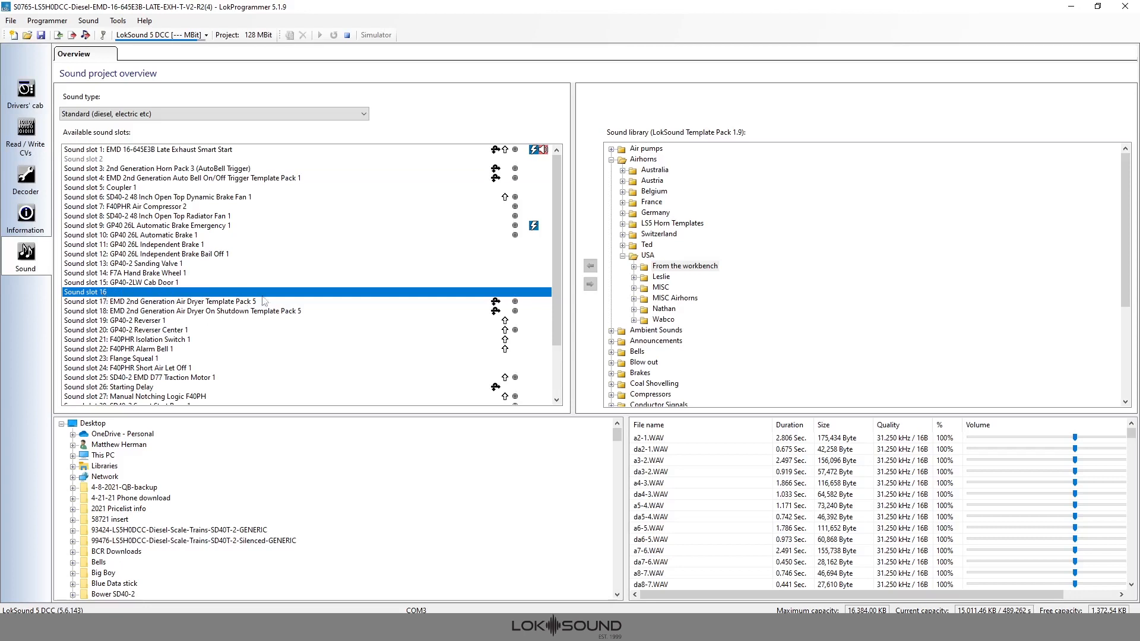
double_click(661, 277)
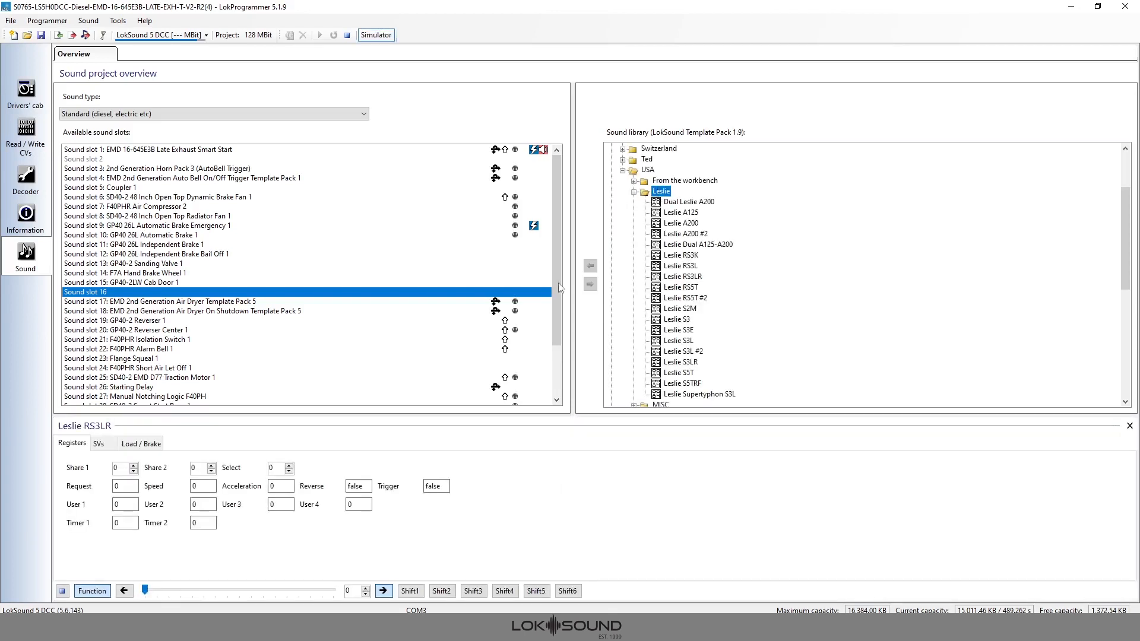
click(376, 34)
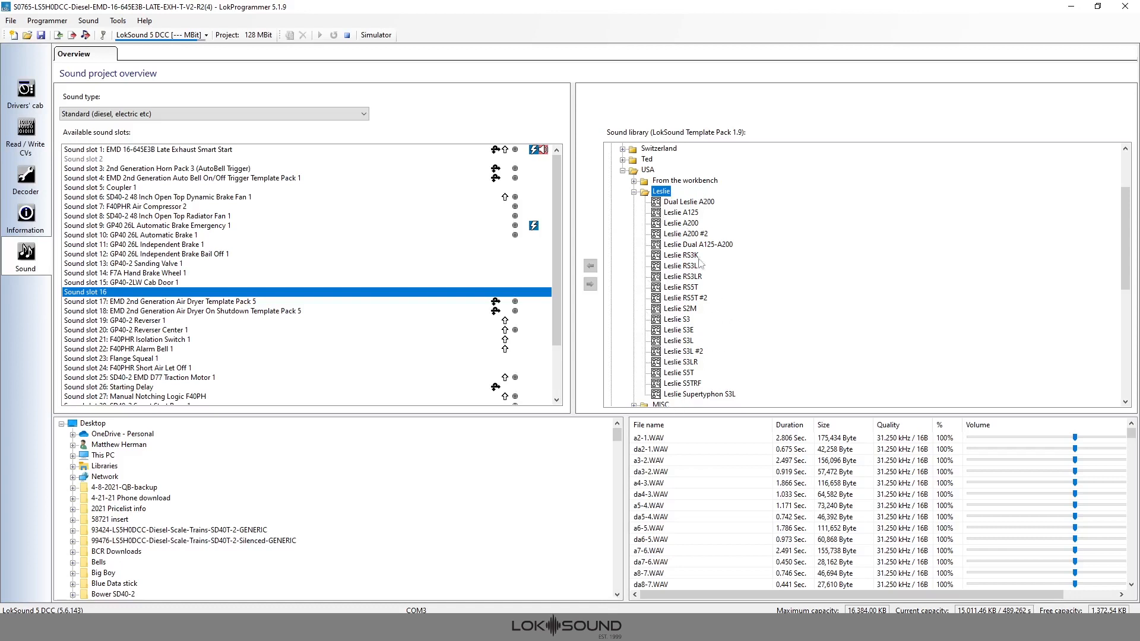
click(684, 205)
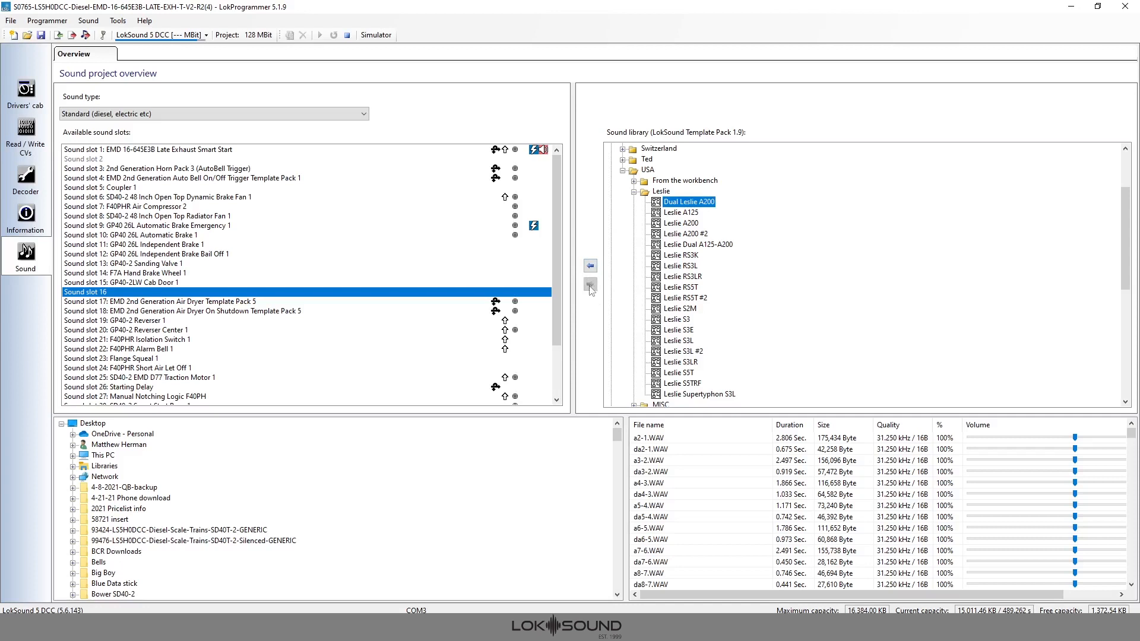
click(634, 192)
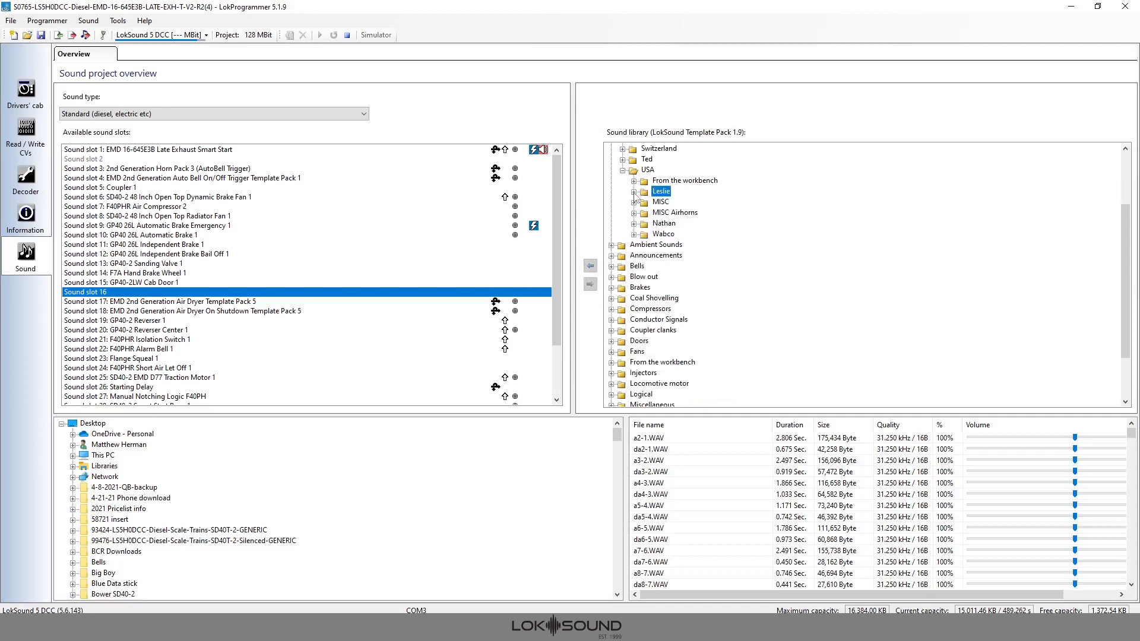
- Save sound slot 3 as the template 2nd Generation Horn Pack 3 (AutoBell Trigger) in the USA airhorns' From the workbench folder
click(681, 182)
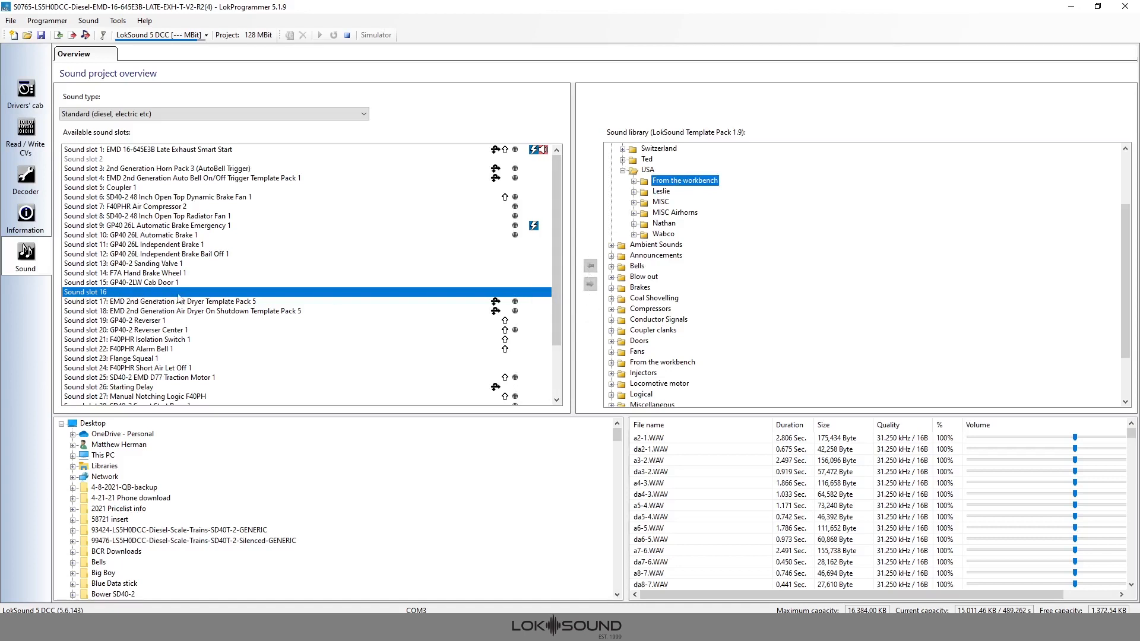
click(185, 171)
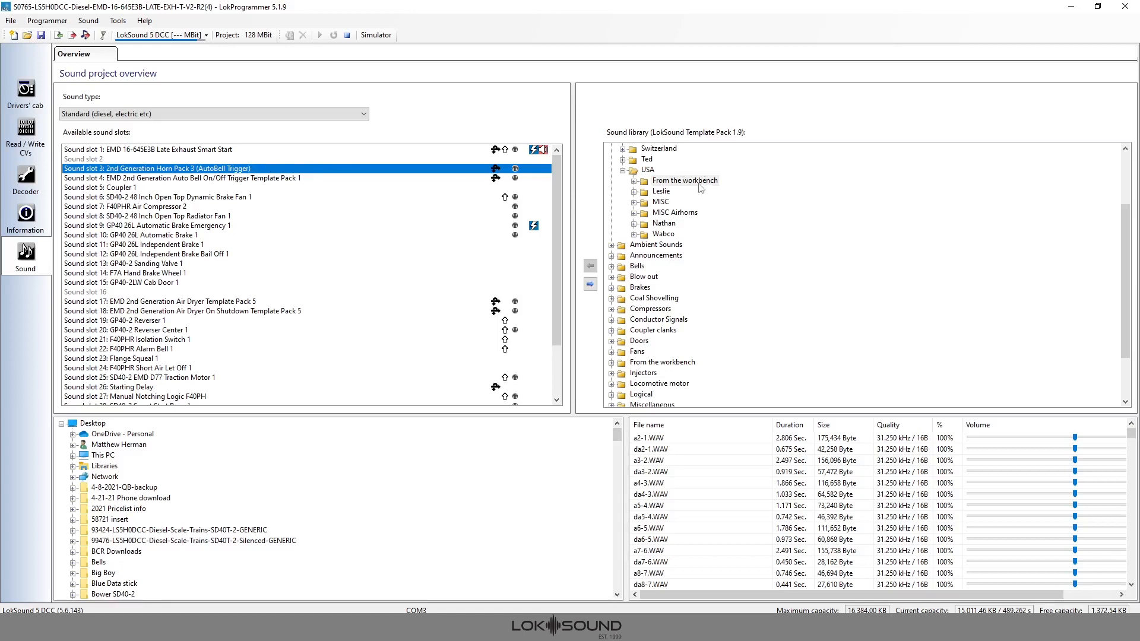
click(589, 285)
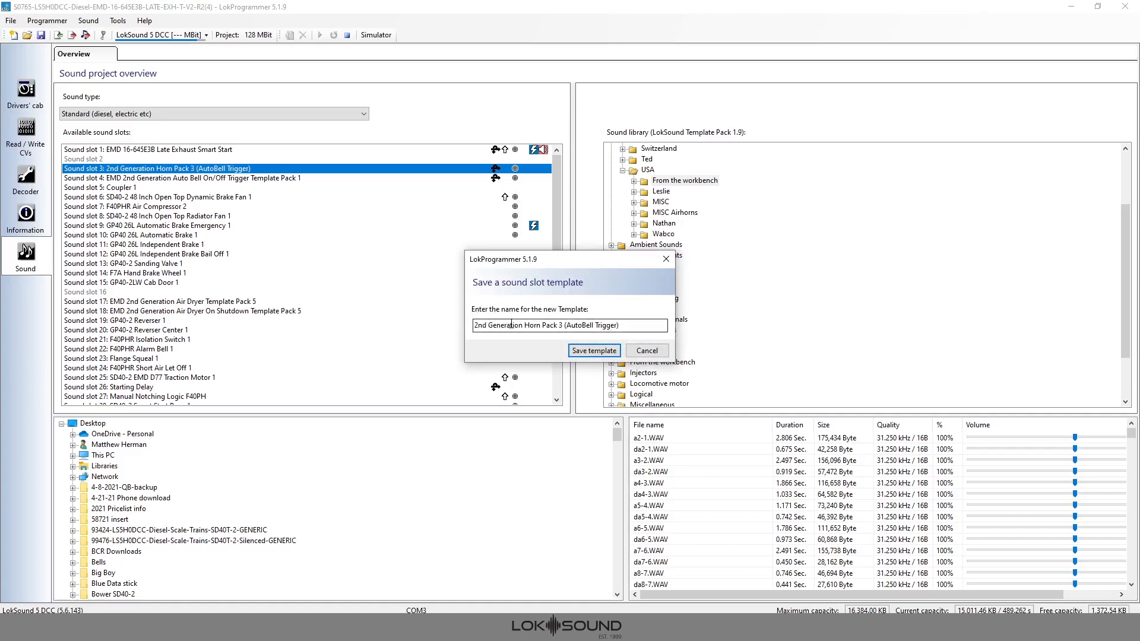
click(606, 352)
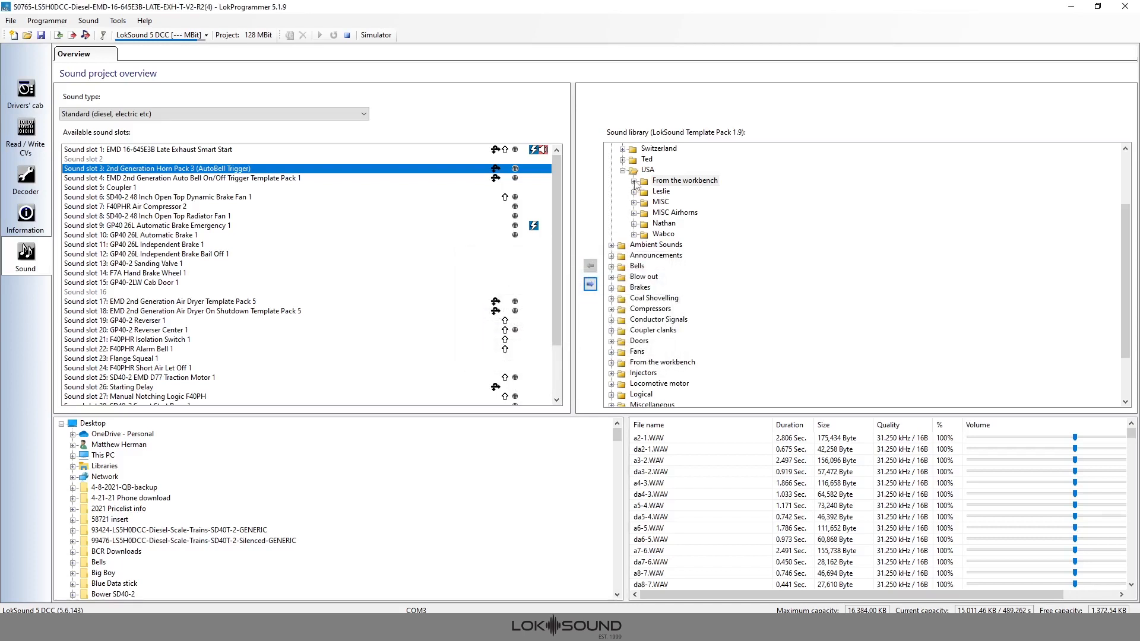
click(633, 182)
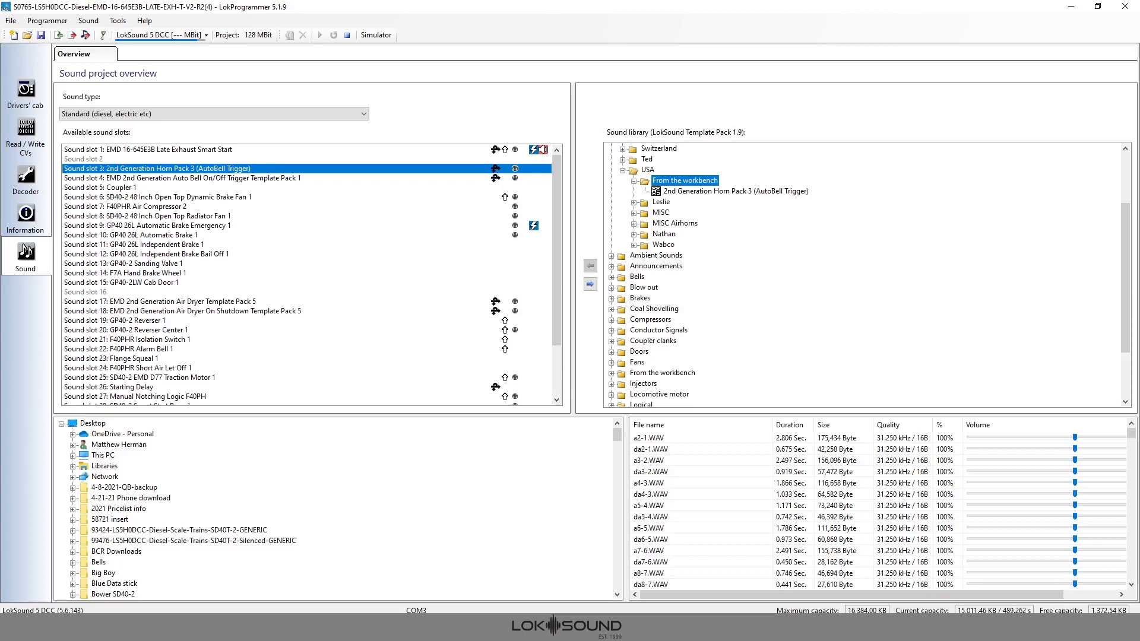
- In the S0828 project, close the horn pack's slot view and expand the USA airhorns' From the workbench folder
mouse_move(528, 623)
click(560, 582)
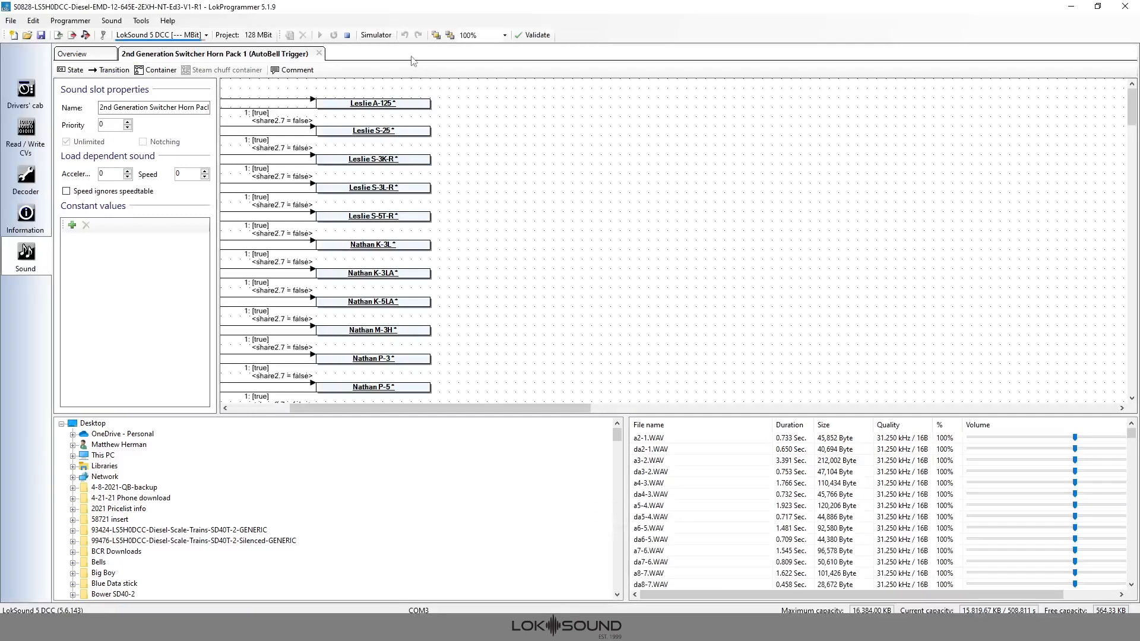
click(319, 53)
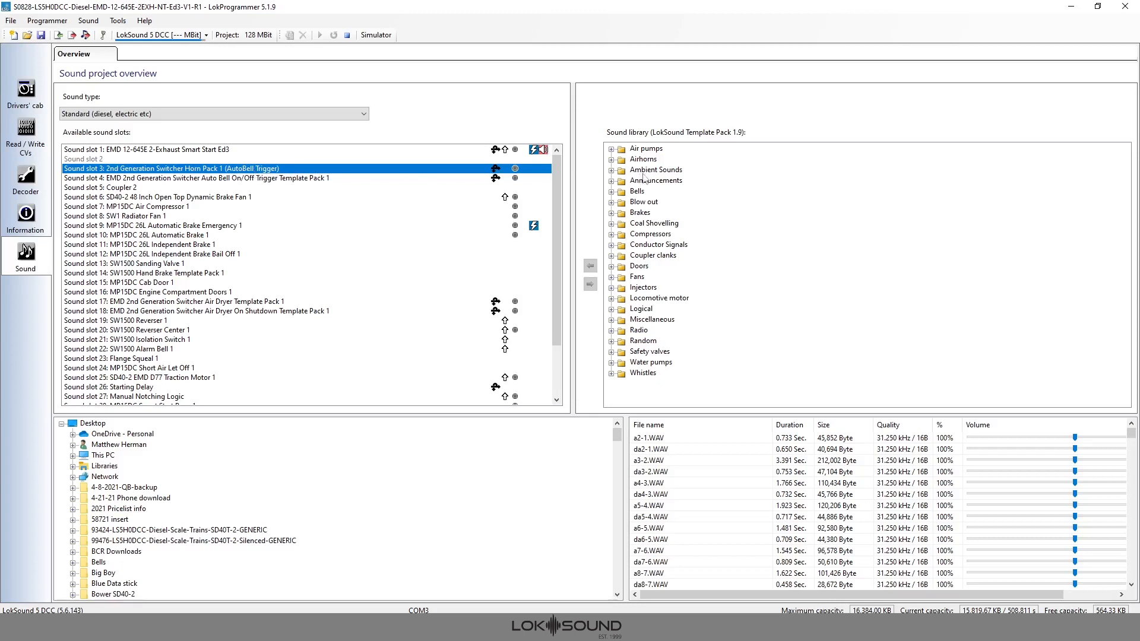
click(611, 160)
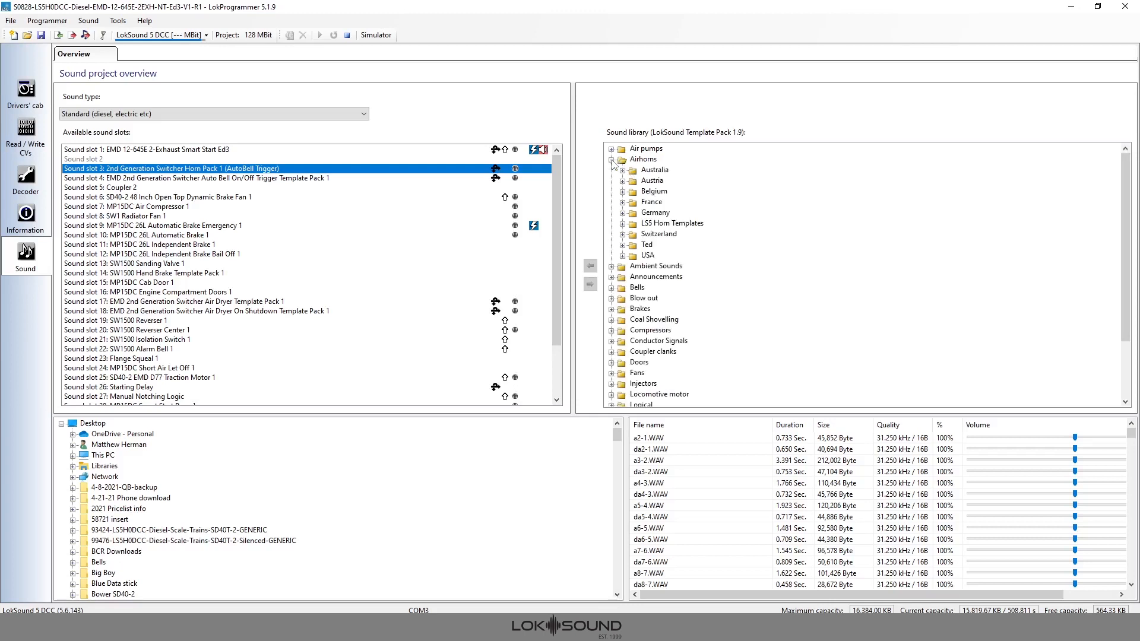
click(623, 255)
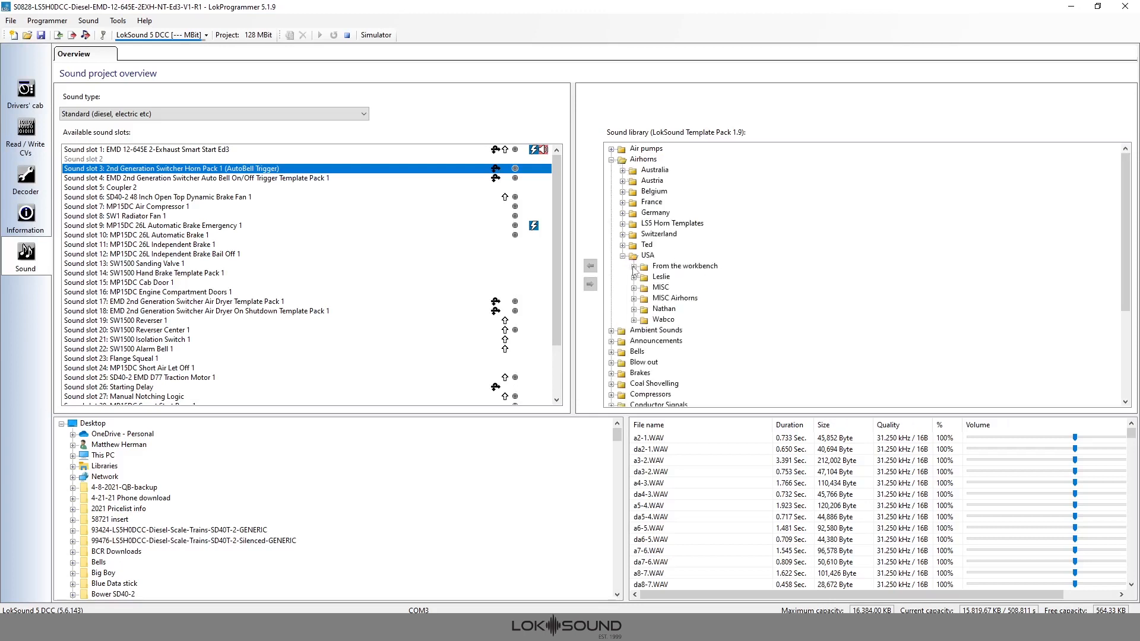
click(635, 267)
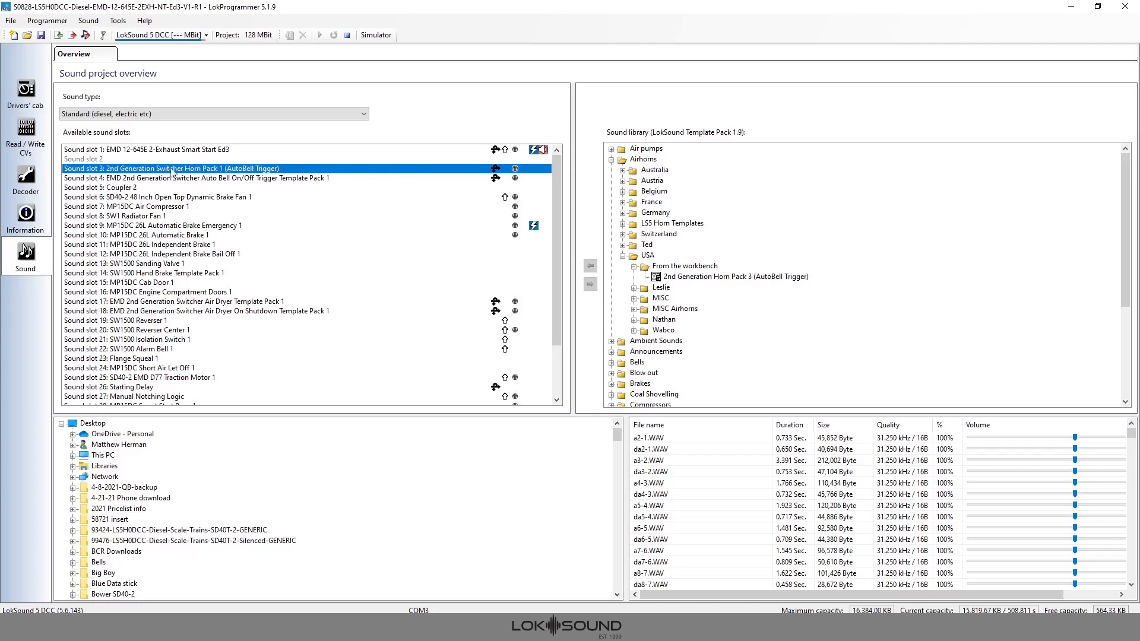
- Select the saved Horn Pack 3 template and delete 2nd Generation Switcher Horn Pack 1 from sound slot 3
click(689, 279)
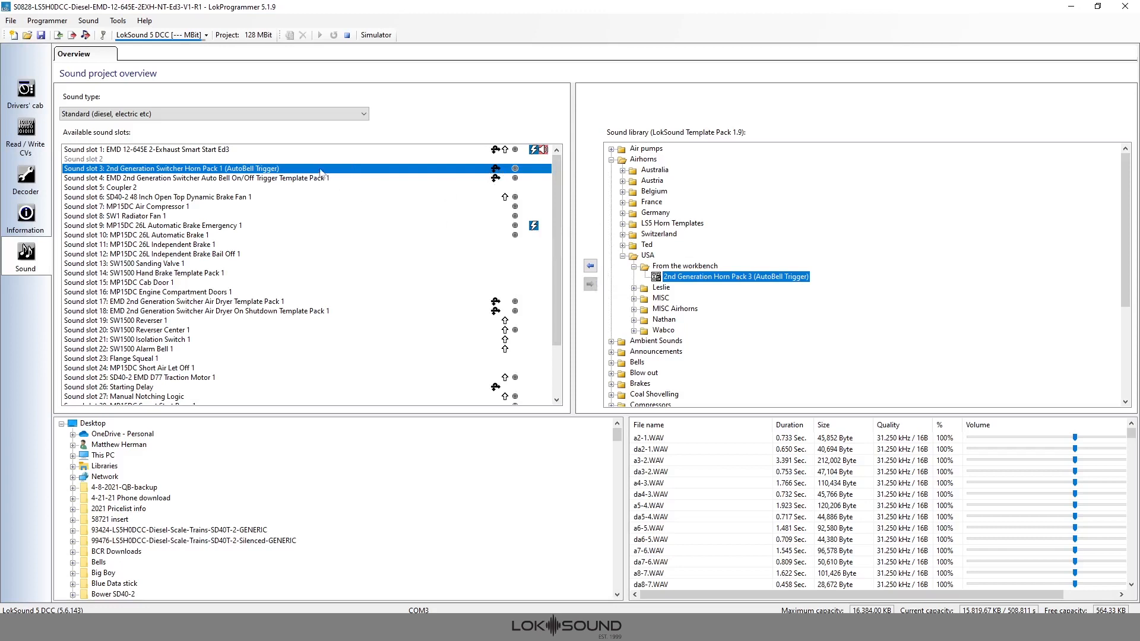
click(136, 171)
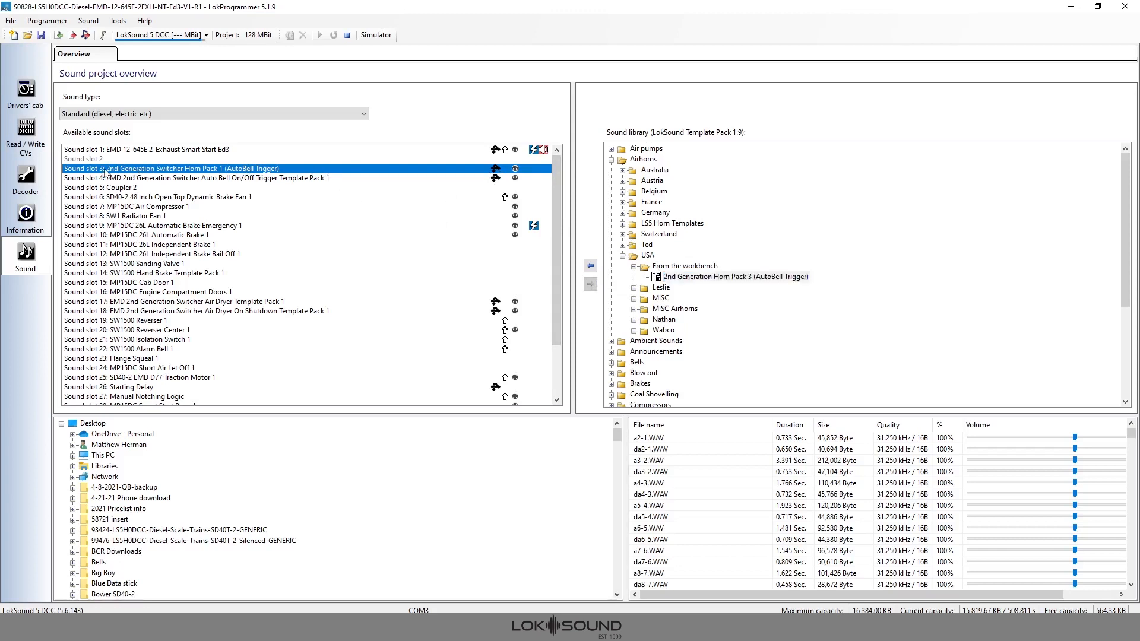
right_click(114, 170)
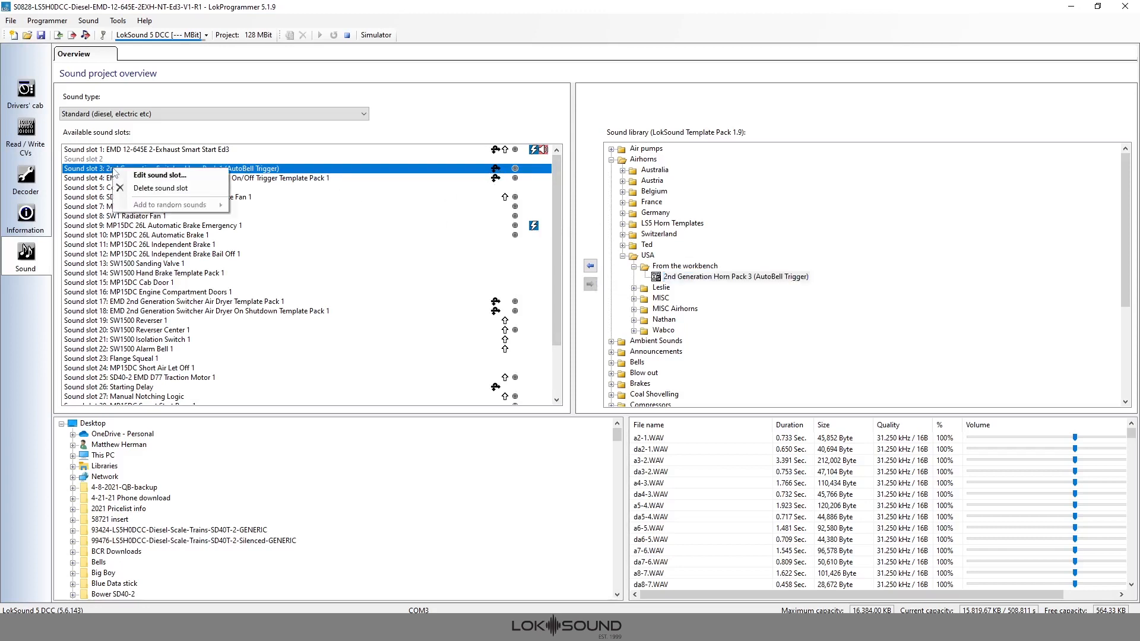
click(155, 188)
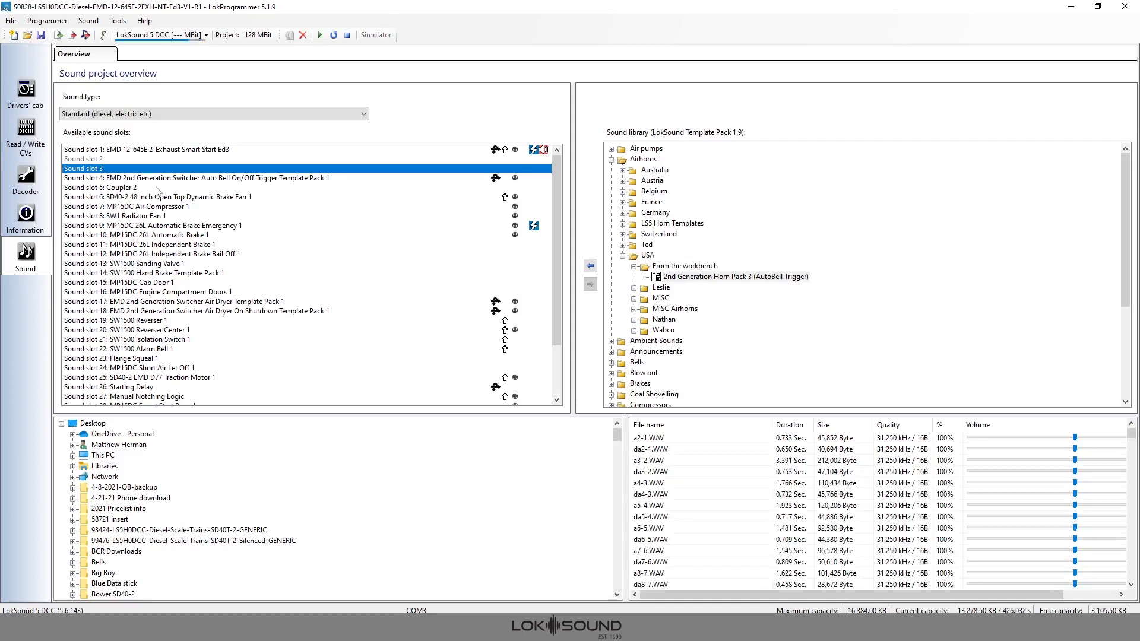
- Locate the greyed-out Nathan and PM-990 horn files in the sound file list and remove all unused sounds from the project
mouse_move(1133, 438)
mouse_down()
mouse_move(1128, 529)
mouse_move(1128, 502)
mouse_up()
click(697, 473)
scroll(697, 473, up, 2)
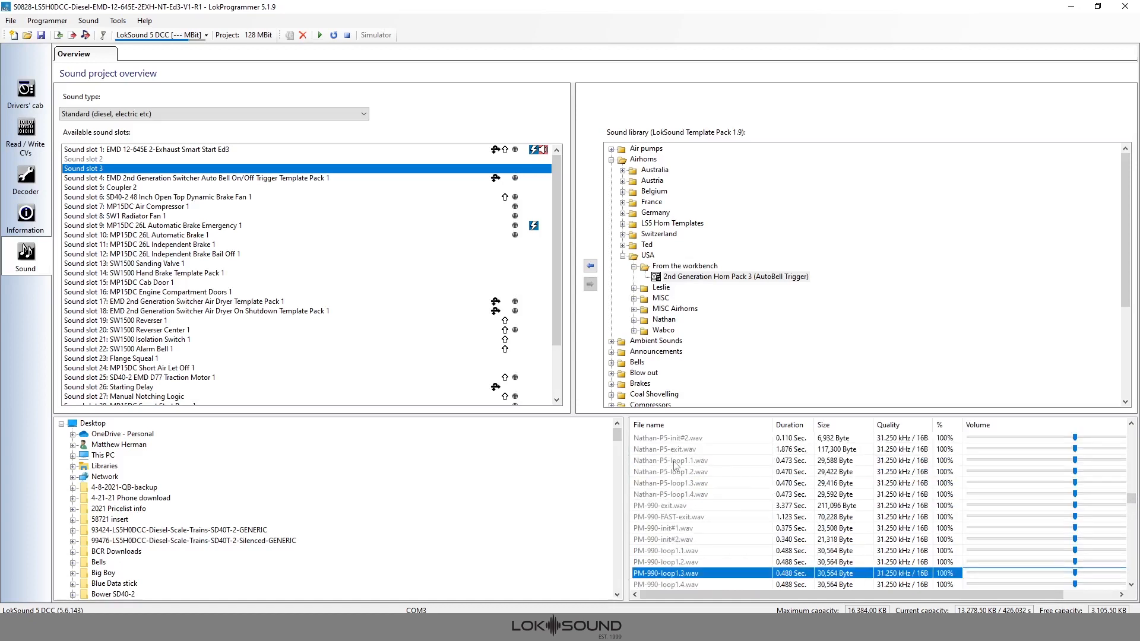
scroll(686, 462, down, 5)
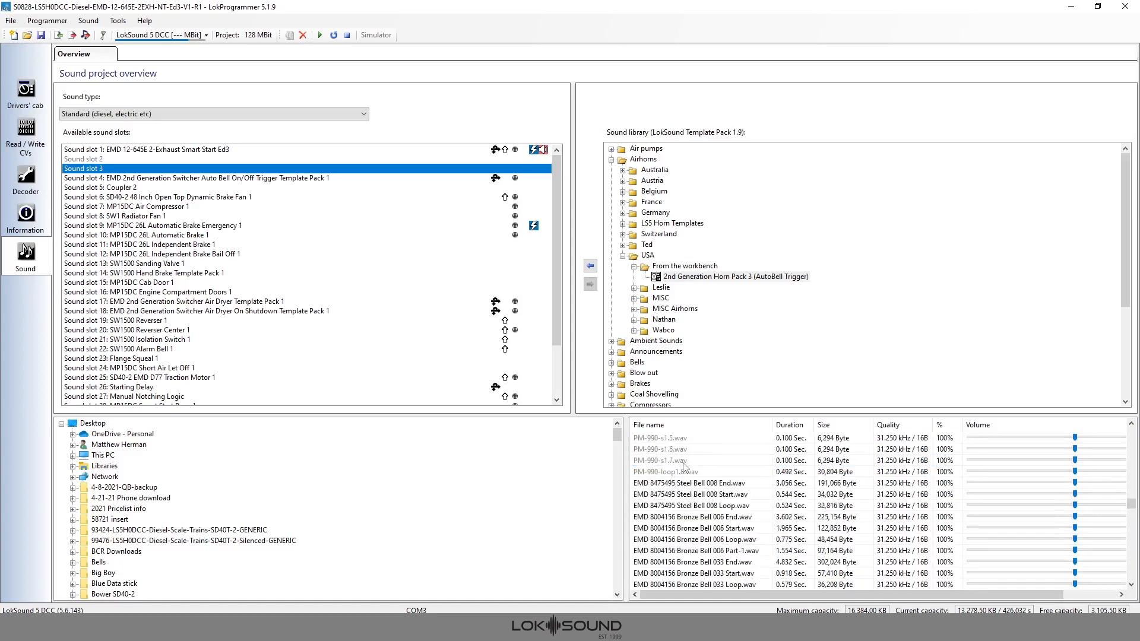
scroll(684, 468, up, 4)
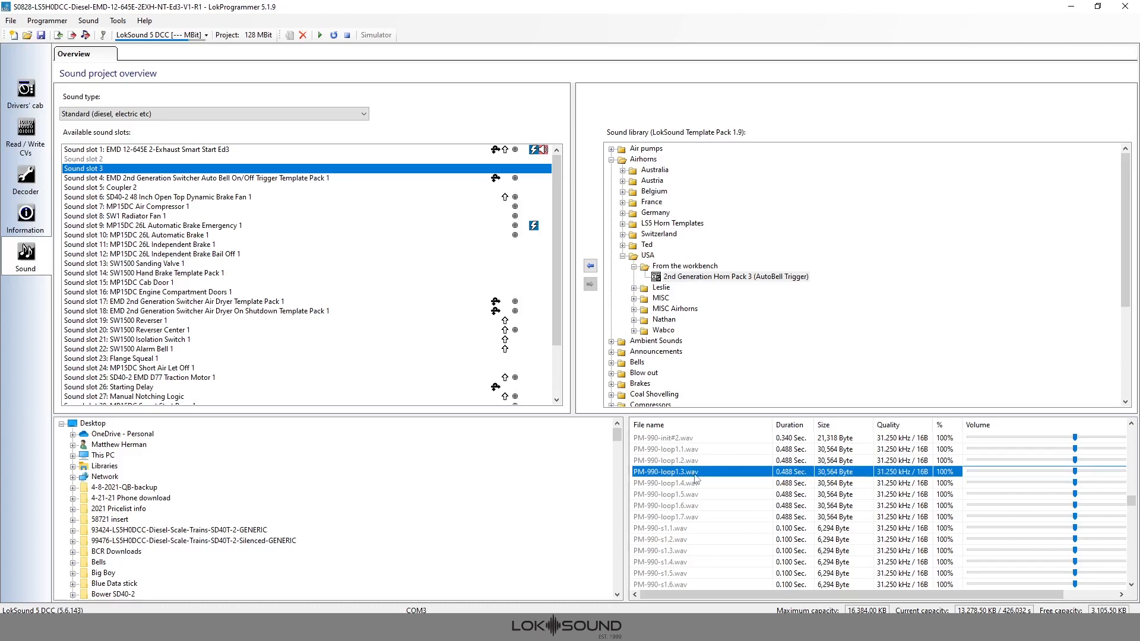
click(88, 20)
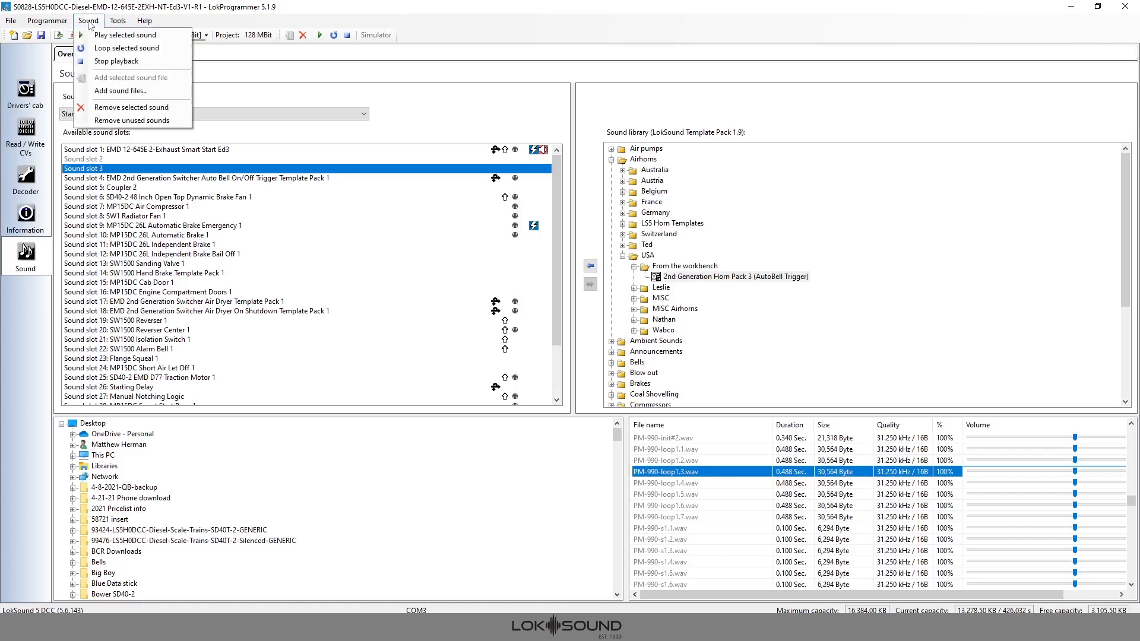
click(130, 123)
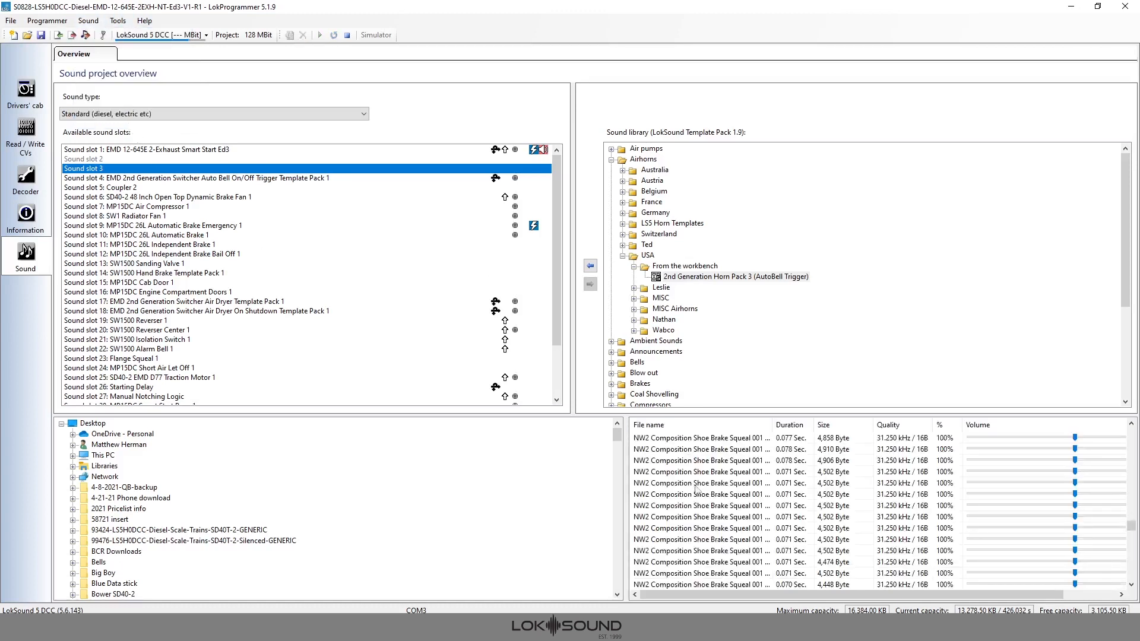
scroll(700, 492, up, 10)
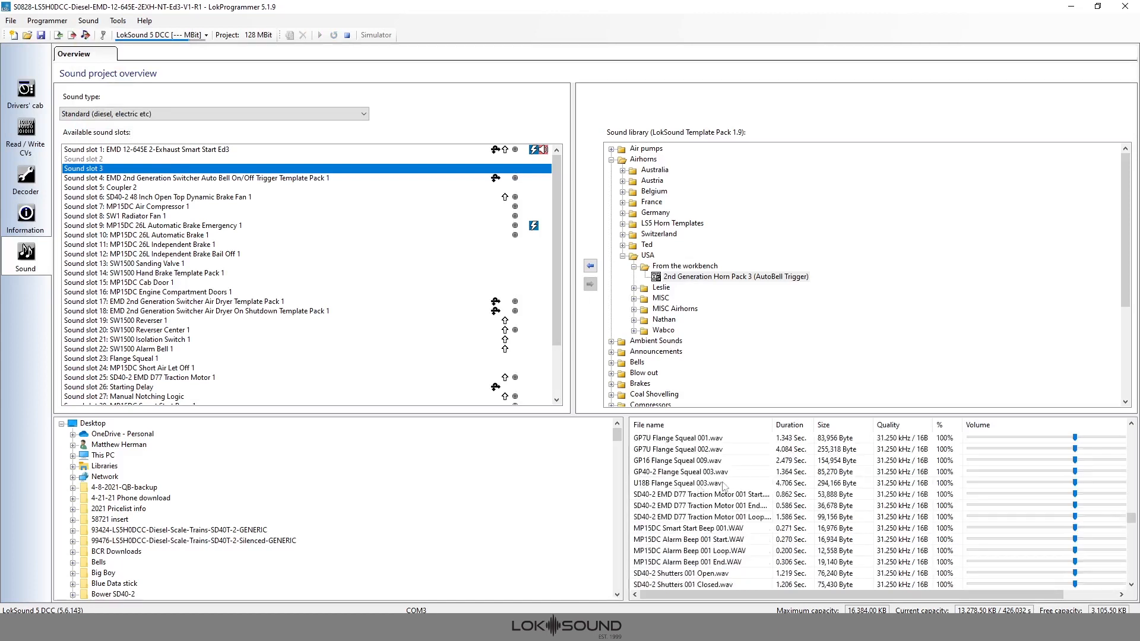
drag(1132, 518, 1131, 413)
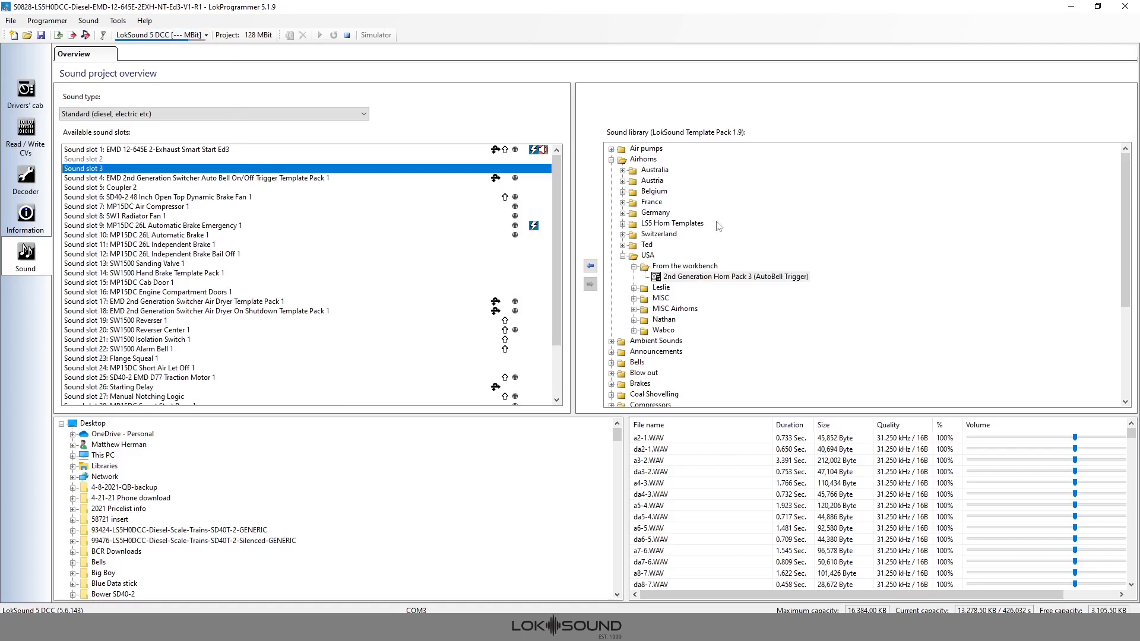
- Load the 2nd Generation Horn Pack 3 (AutoBell Trigger) template from the sound library into empty sound slot 3
click(678, 279)
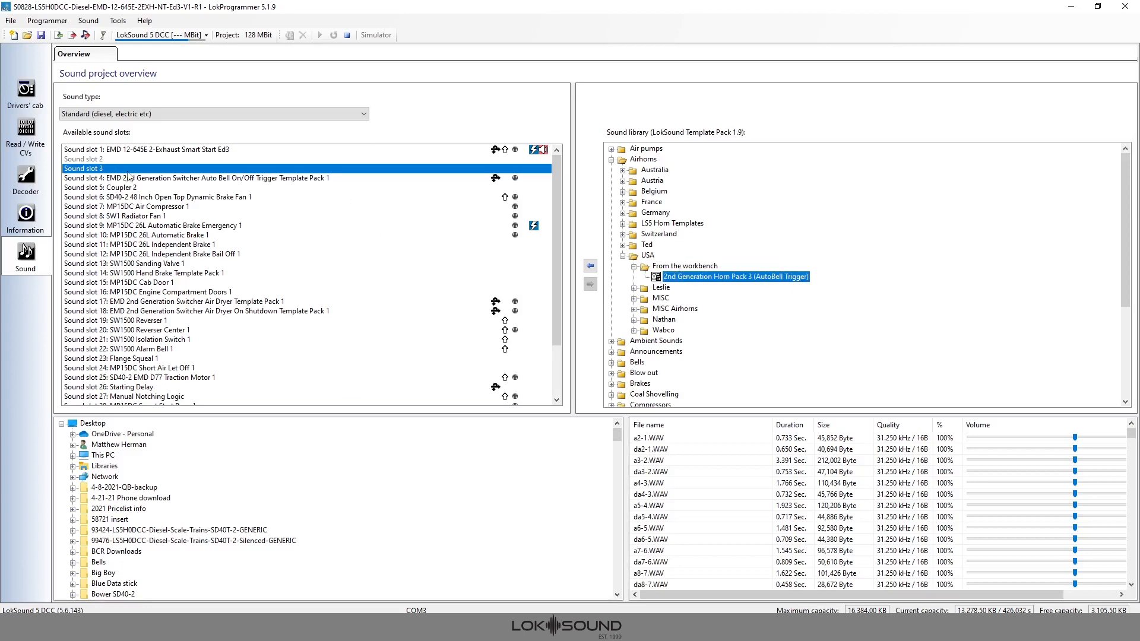
click(589, 266)
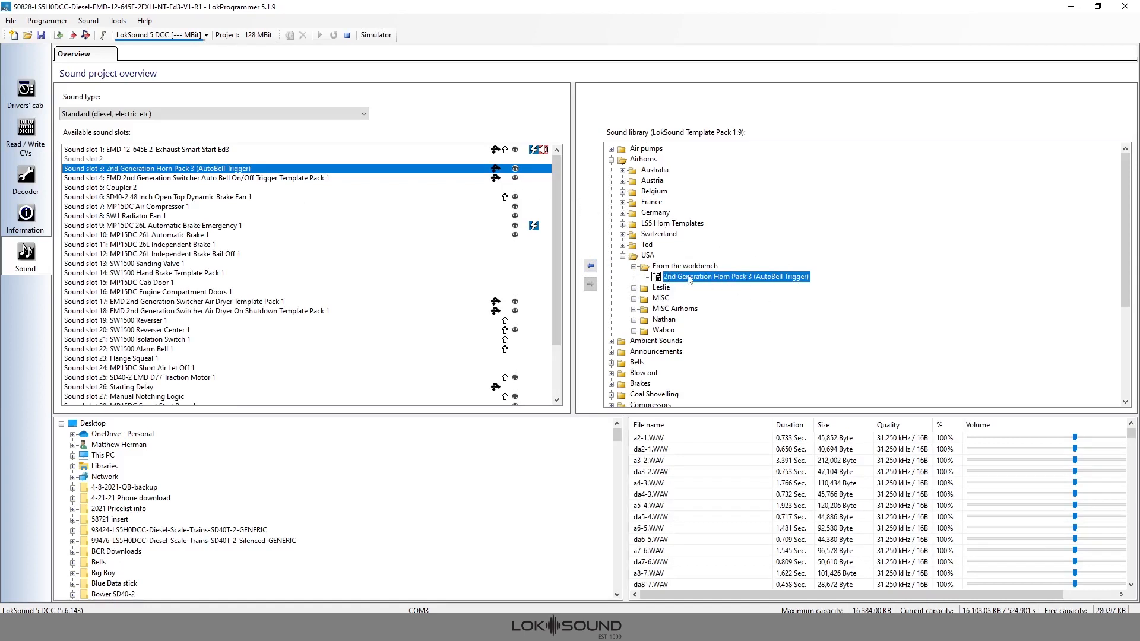
- Open the horn pack in sound slot 3 and examine its horns and the first transition's conditions and actions for Leslie S-3K-R
double_click(284, 170)
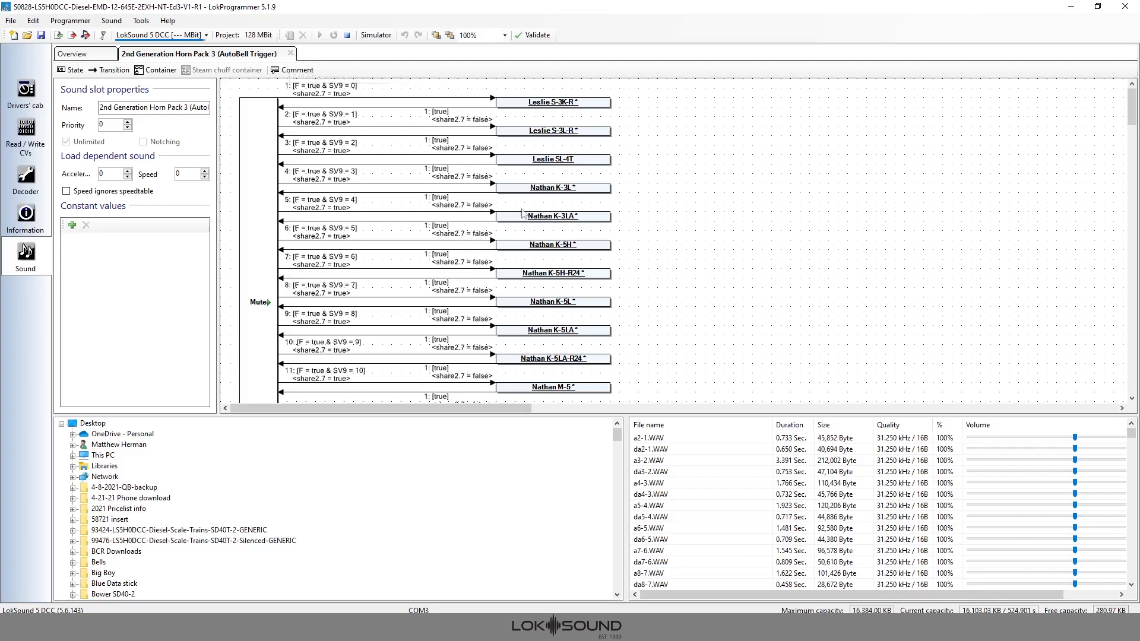
scroll(583, 293, down, 5)
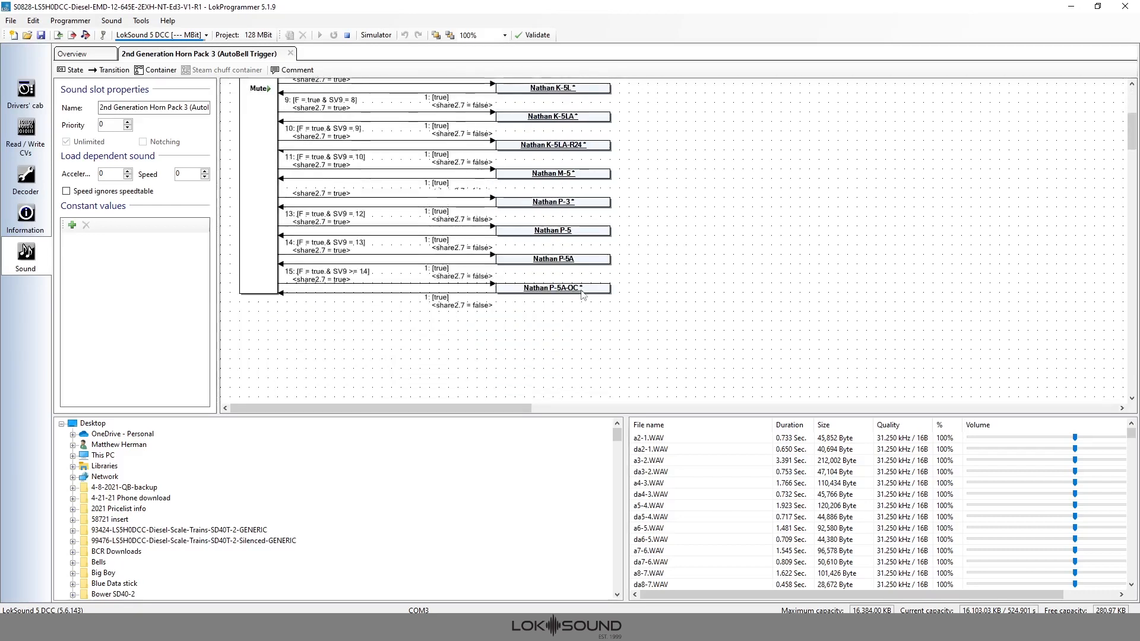
scroll(583, 295, up, 2)
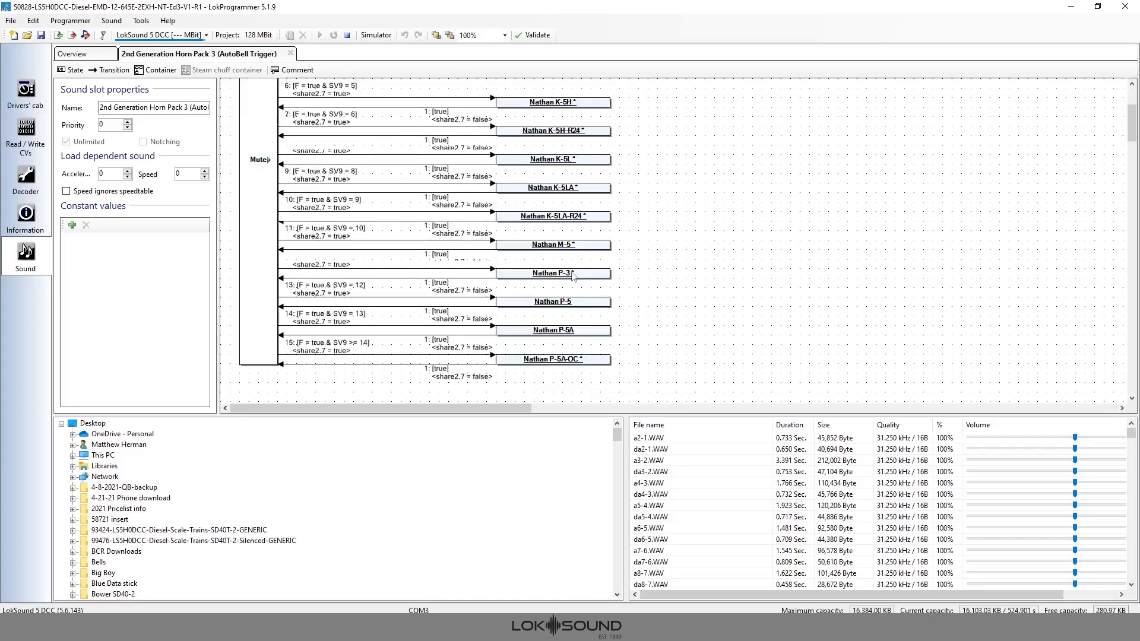
scroll(574, 277, up, 4)
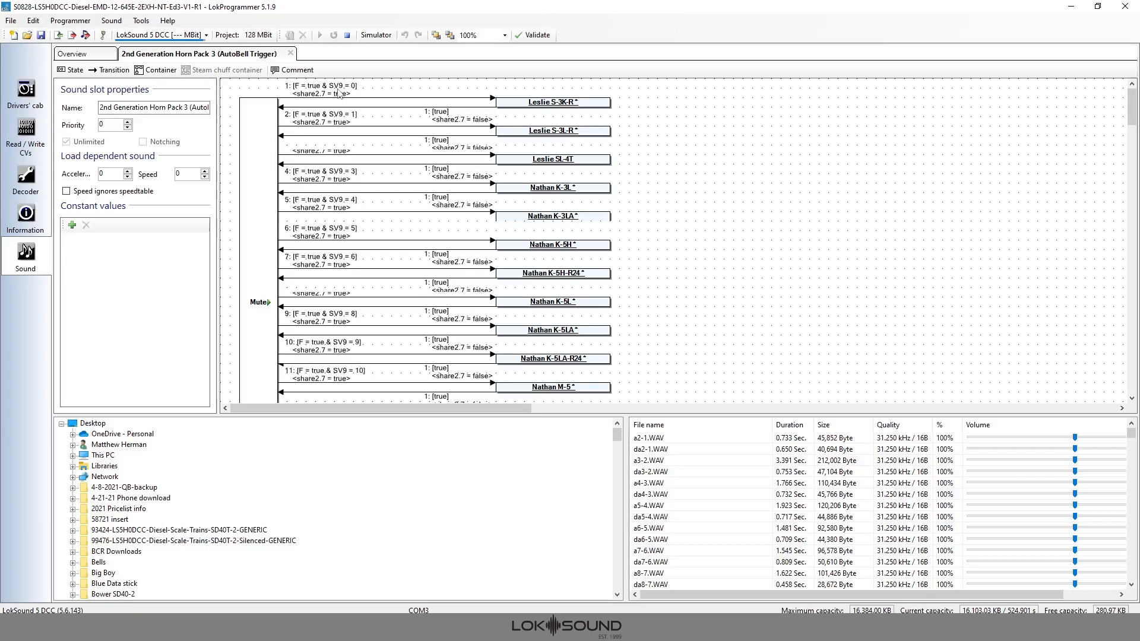
click(297, 99)
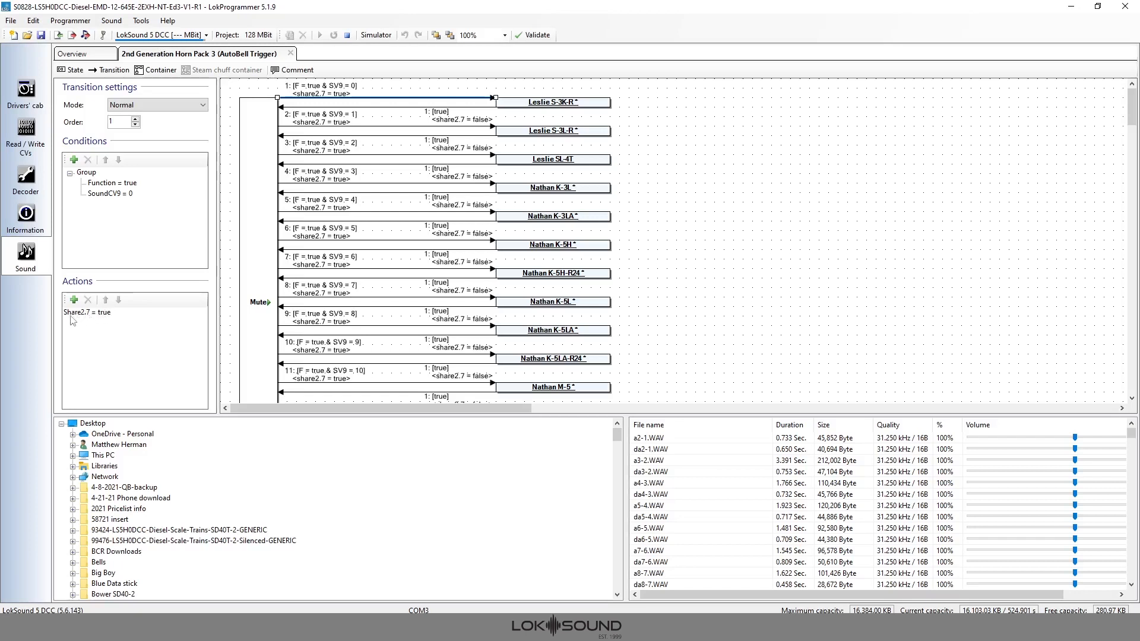
- Open the auto bell trigger in sound slot 4 and examine the Steel Bell 008 flow inside Normal Bell, closing that bell's view
click(97, 60)
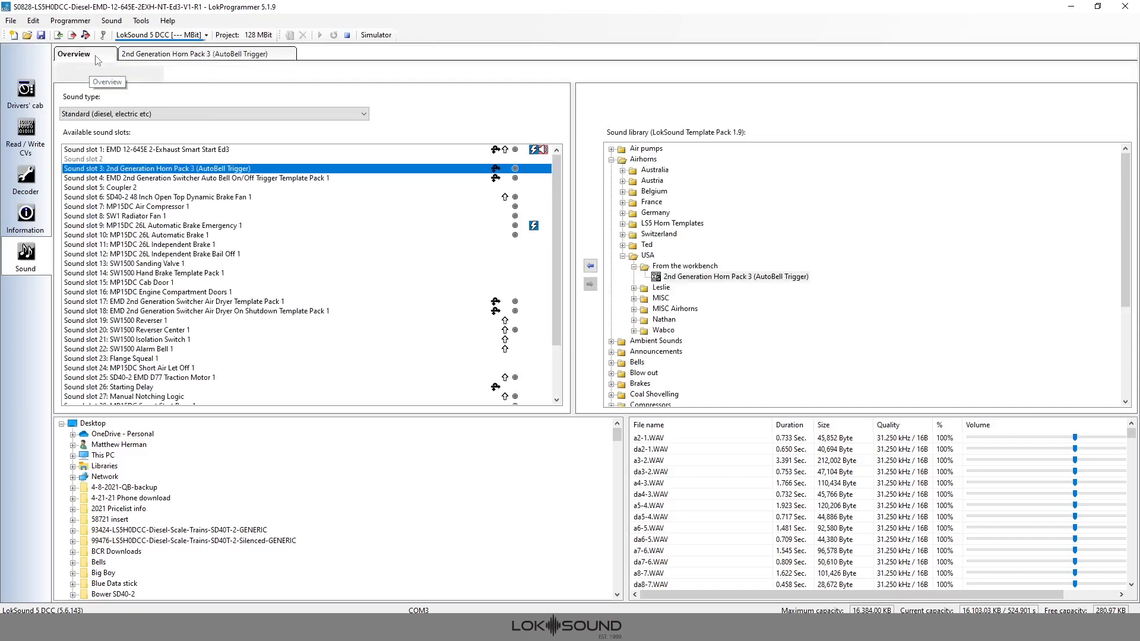
click(216, 180)
double_click(216, 180)
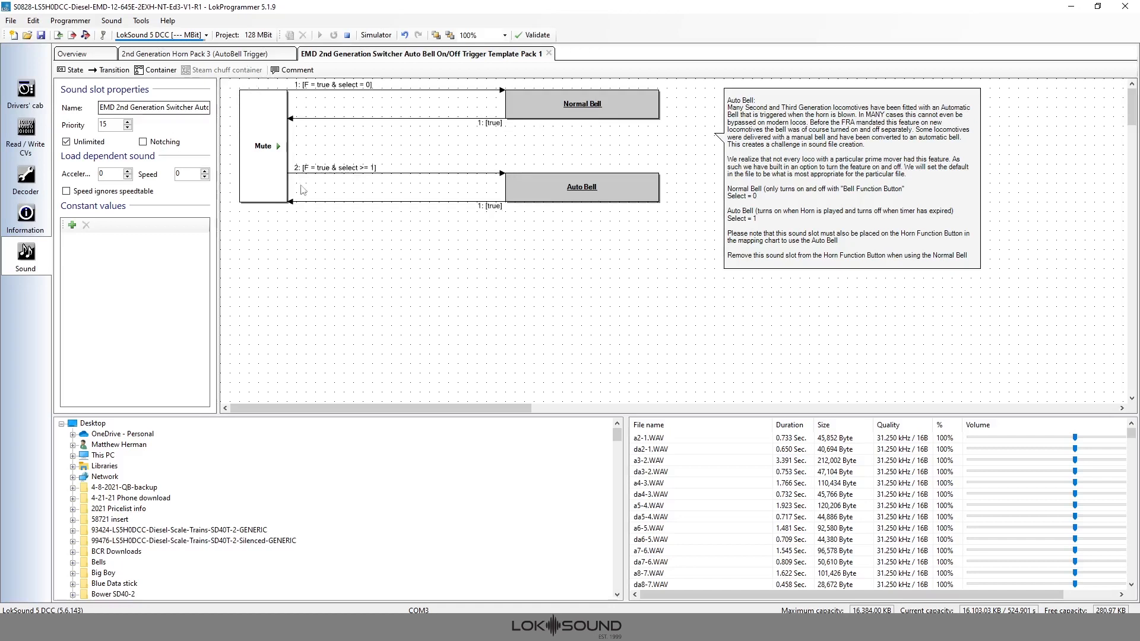
double_click(600, 110)
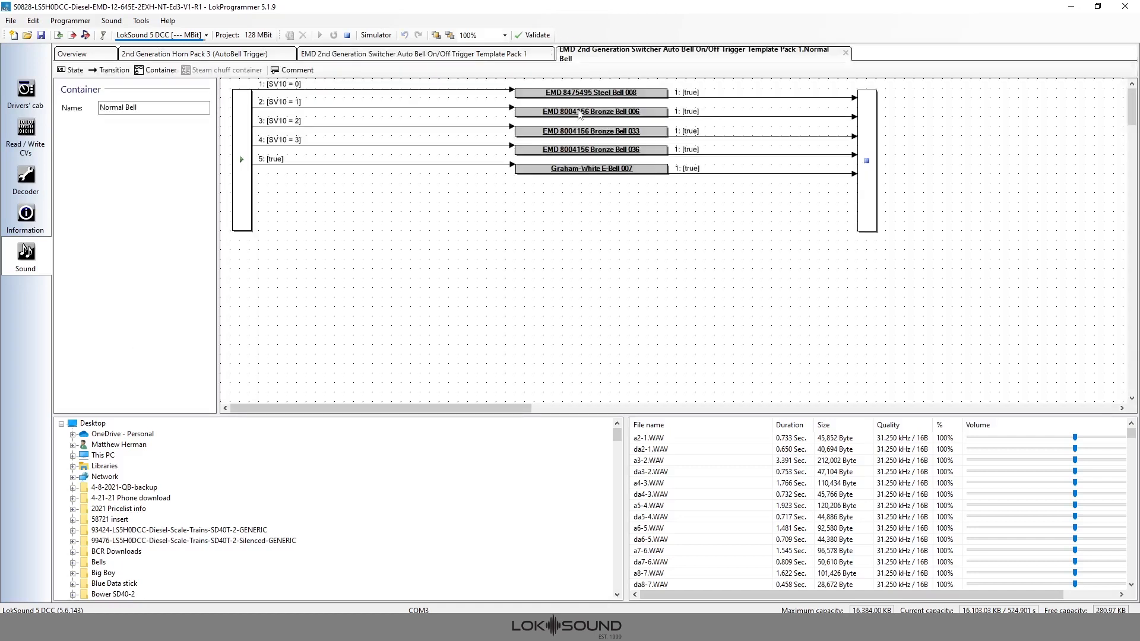
double_click(583, 93)
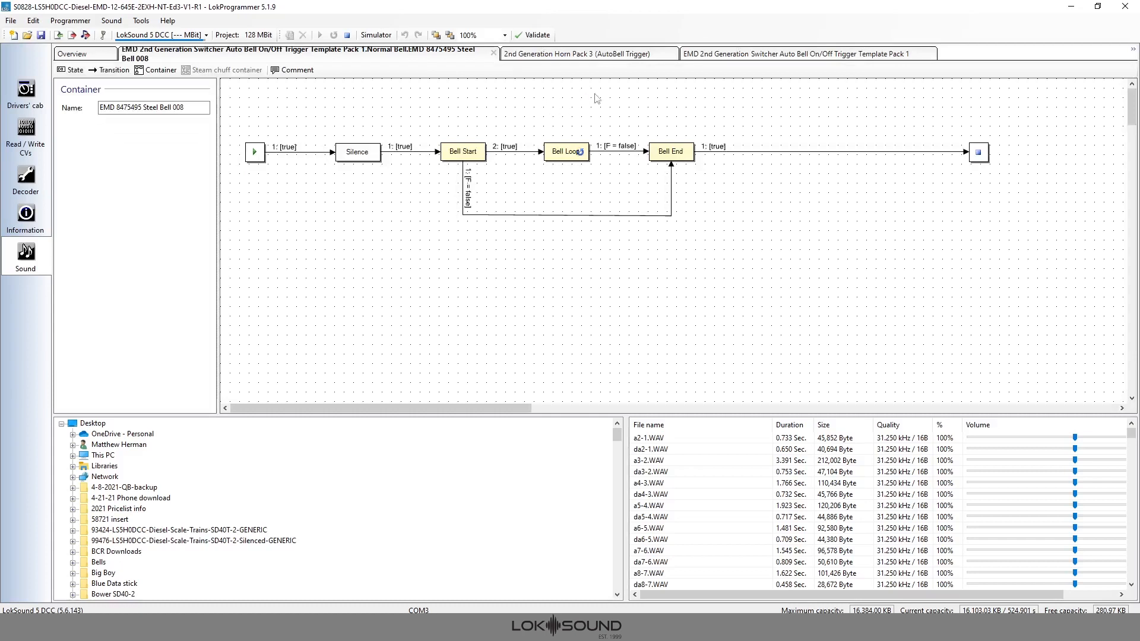
click(493, 52)
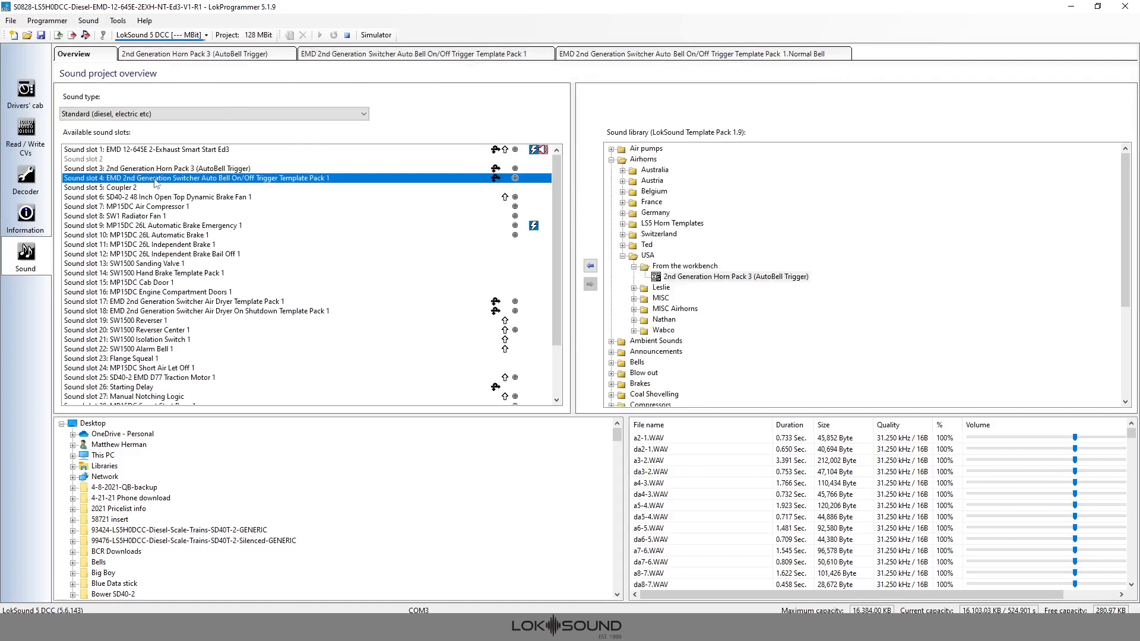
- Examine the Steel Bell 008 flow inside the Auto Bell container of sound slot 4, and close that bell's view
double_click(161, 182)
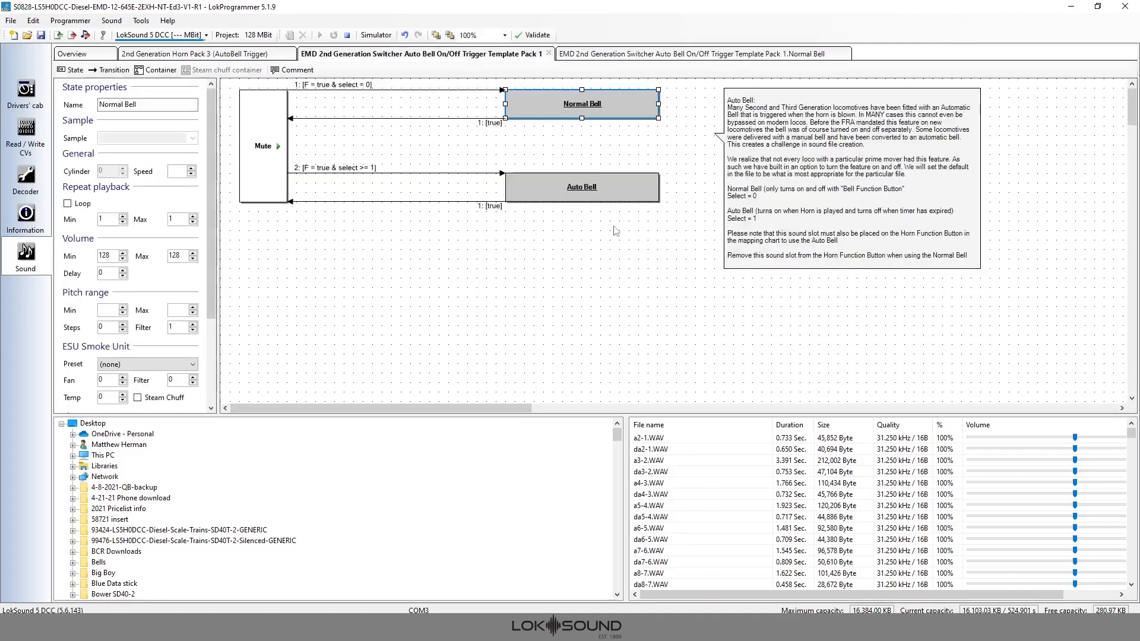
double_click(614, 195)
double_click(574, 94)
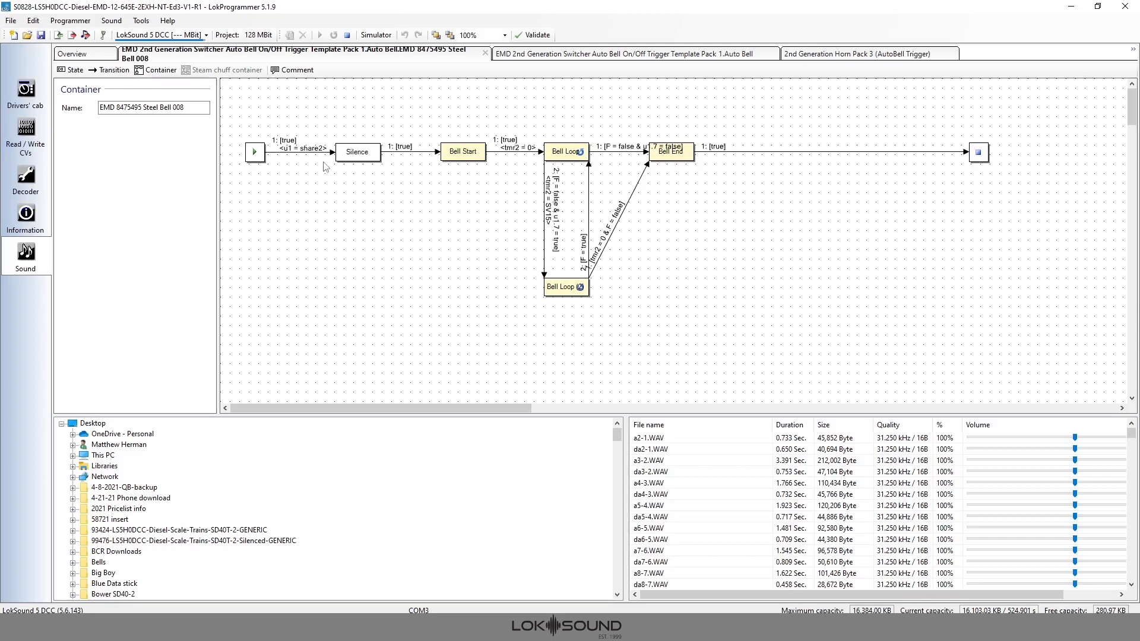
click(485, 52)
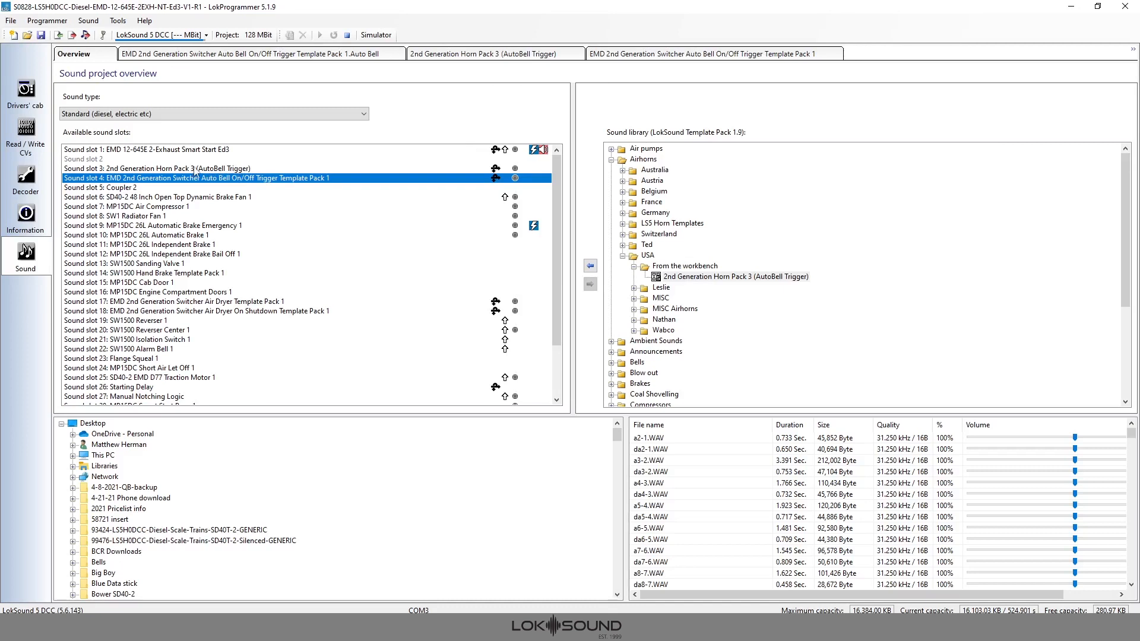
- Close all open horn and bell slot views and reopen the horn pack in sound slot 3
click(194, 169)
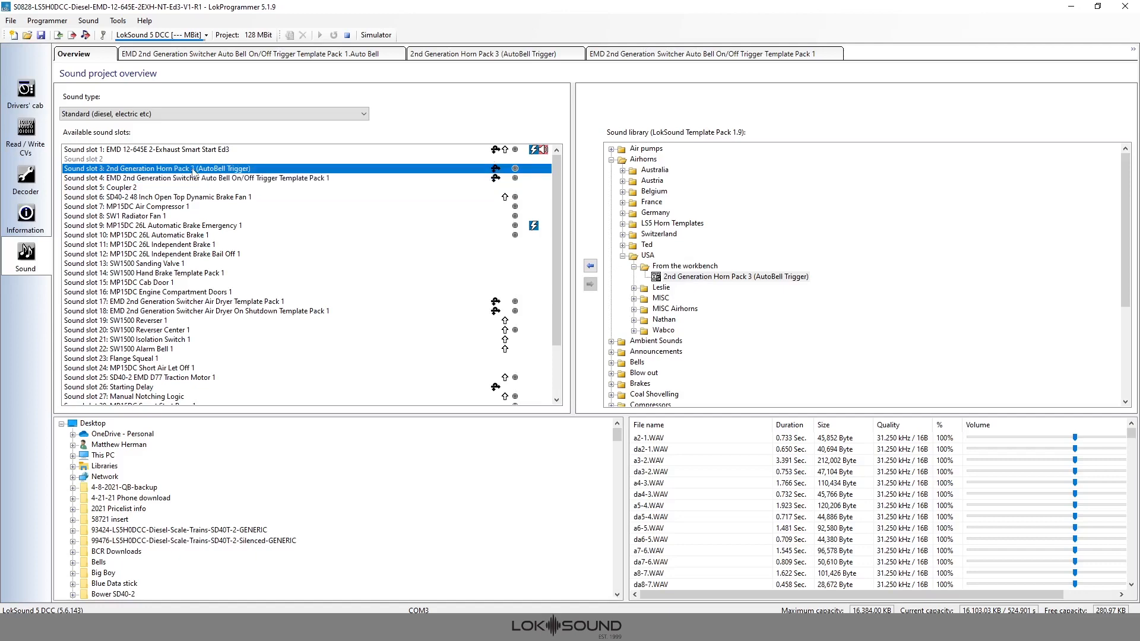
click(440, 55)
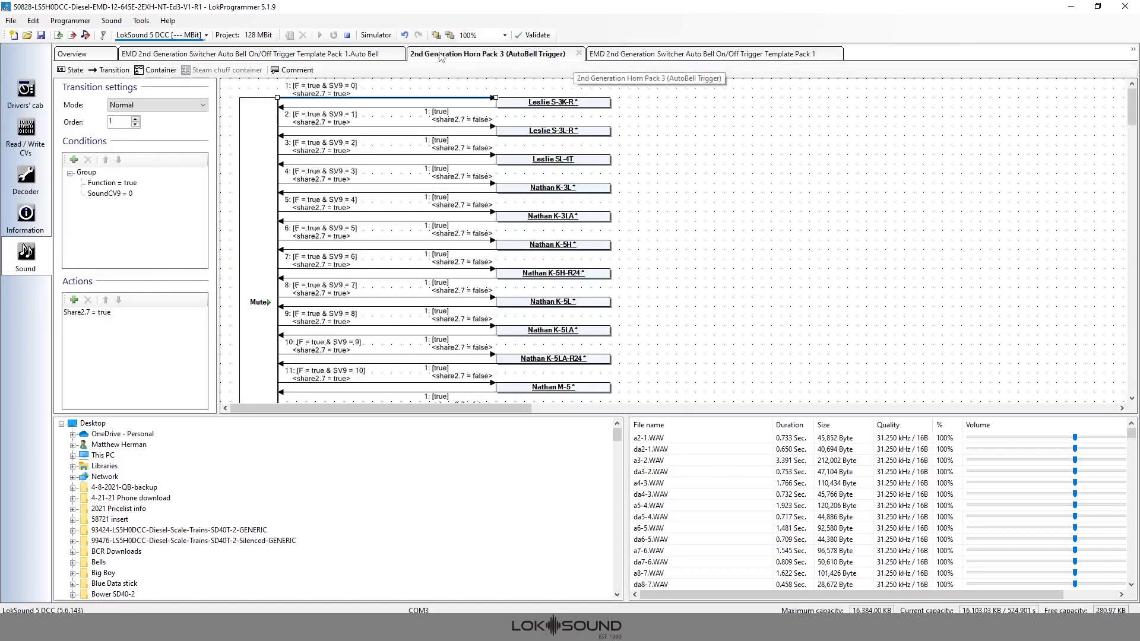
click(579, 53)
click(948, 54)
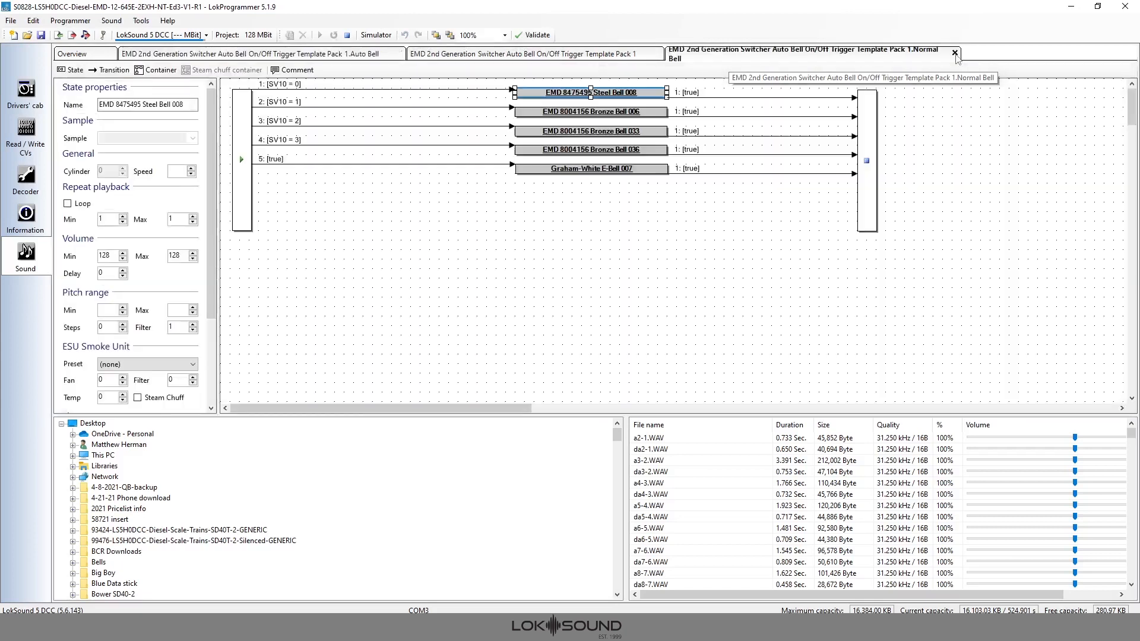
click(950, 53)
click(658, 54)
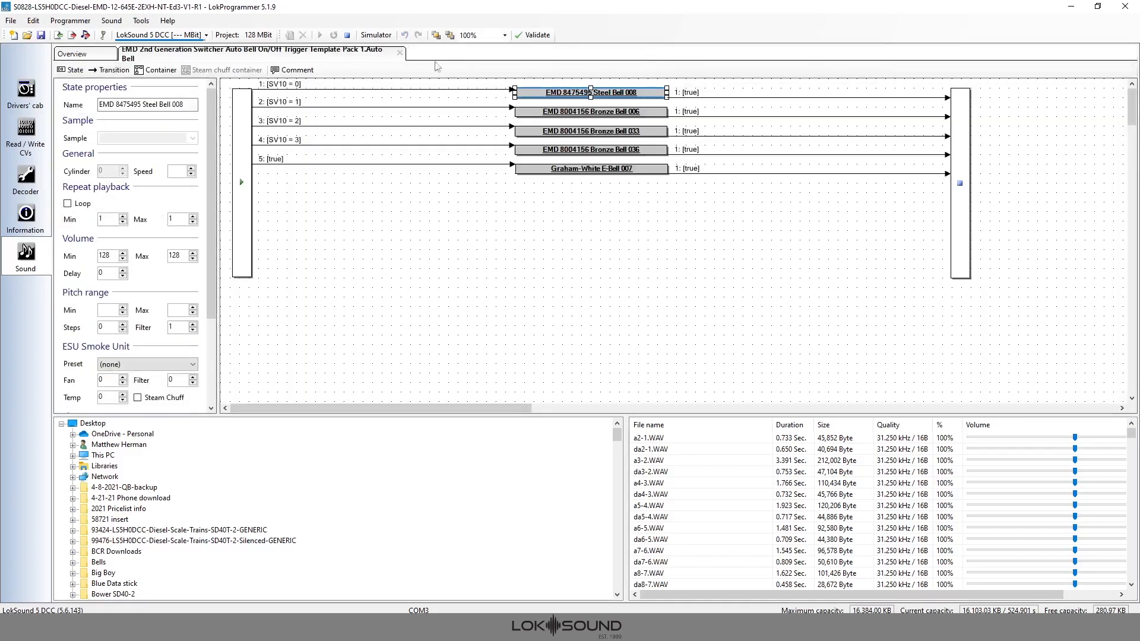
click(398, 53)
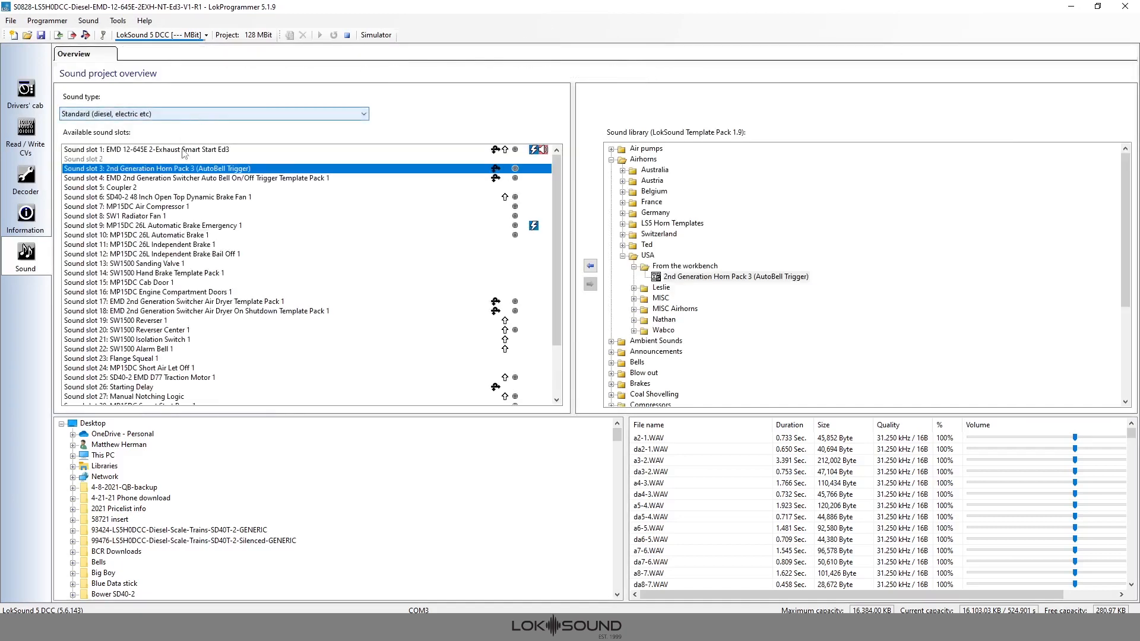
double_click(195, 170)
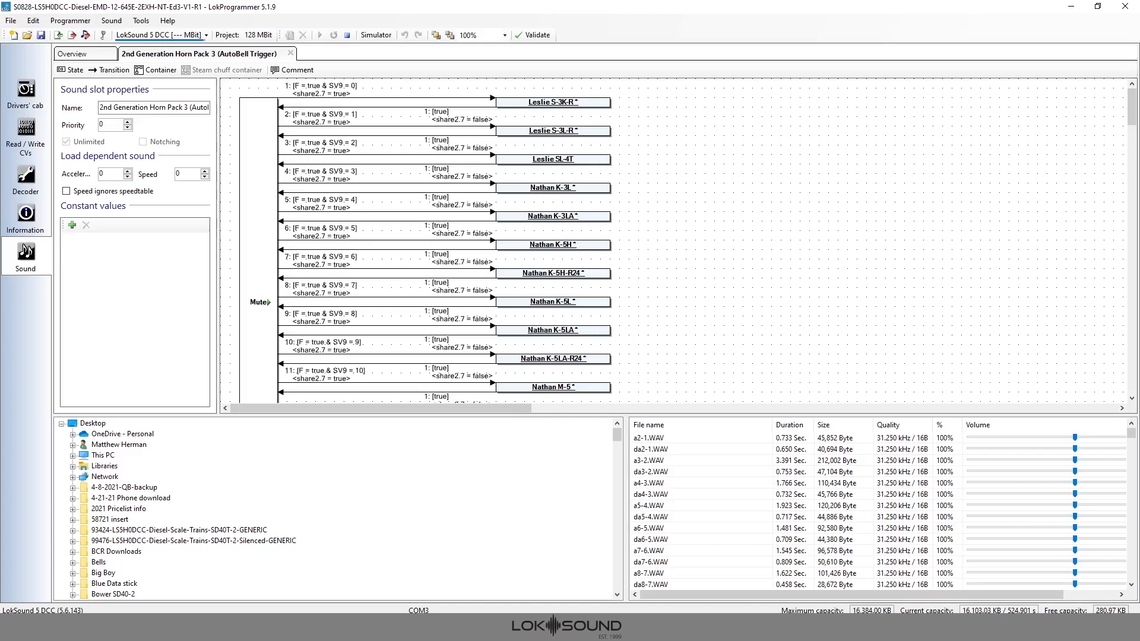
mouse_move(511, 629)
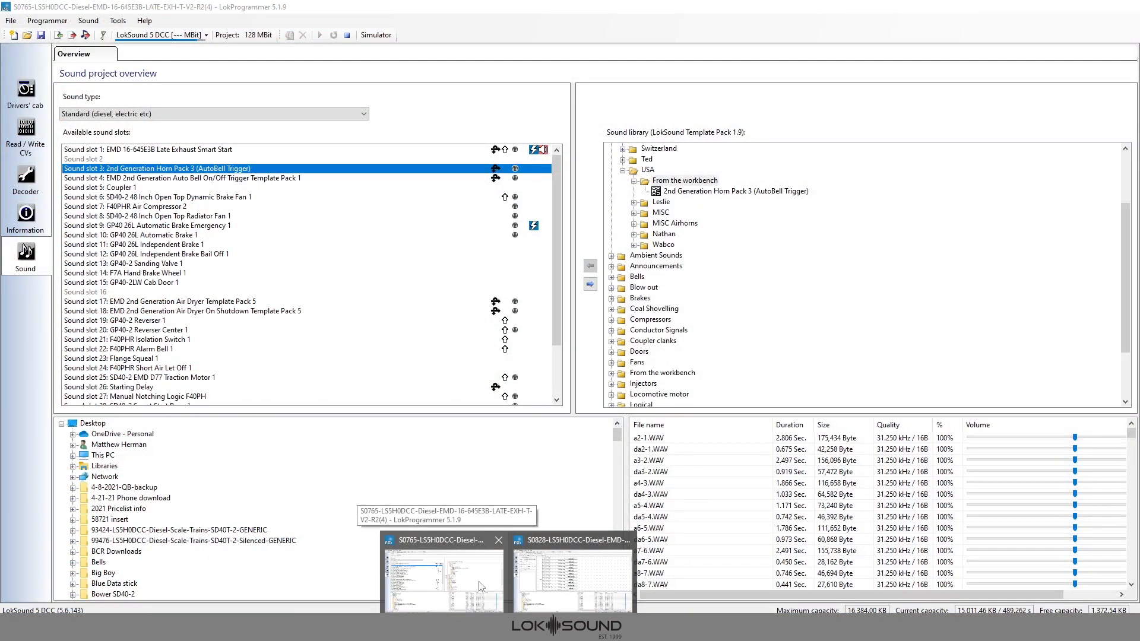
click(484, 587)
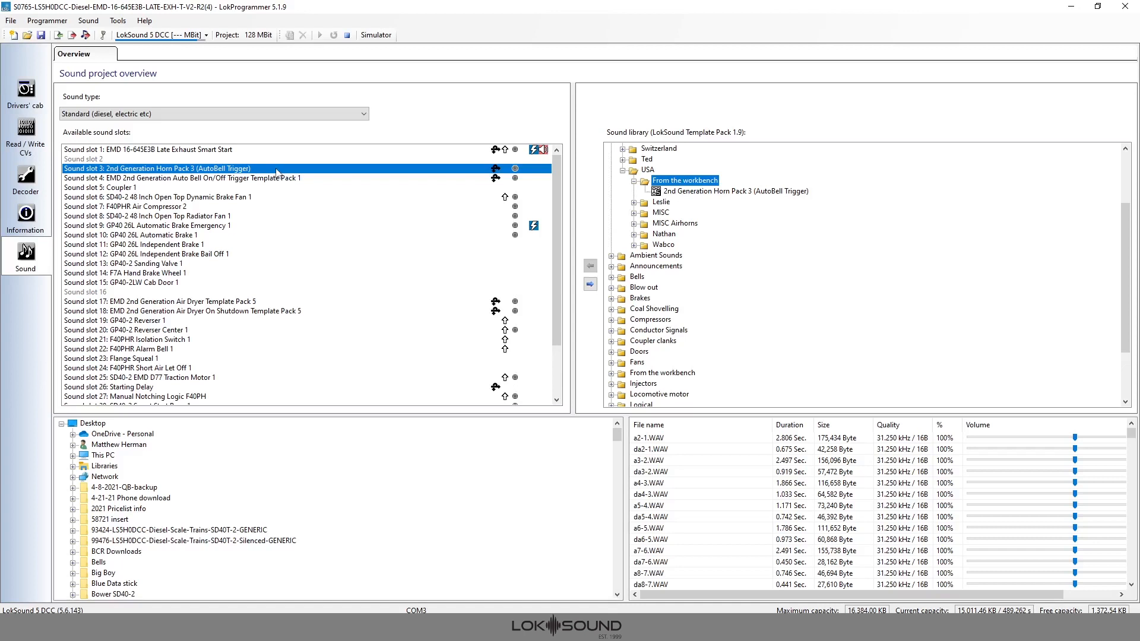
click(12, 23)
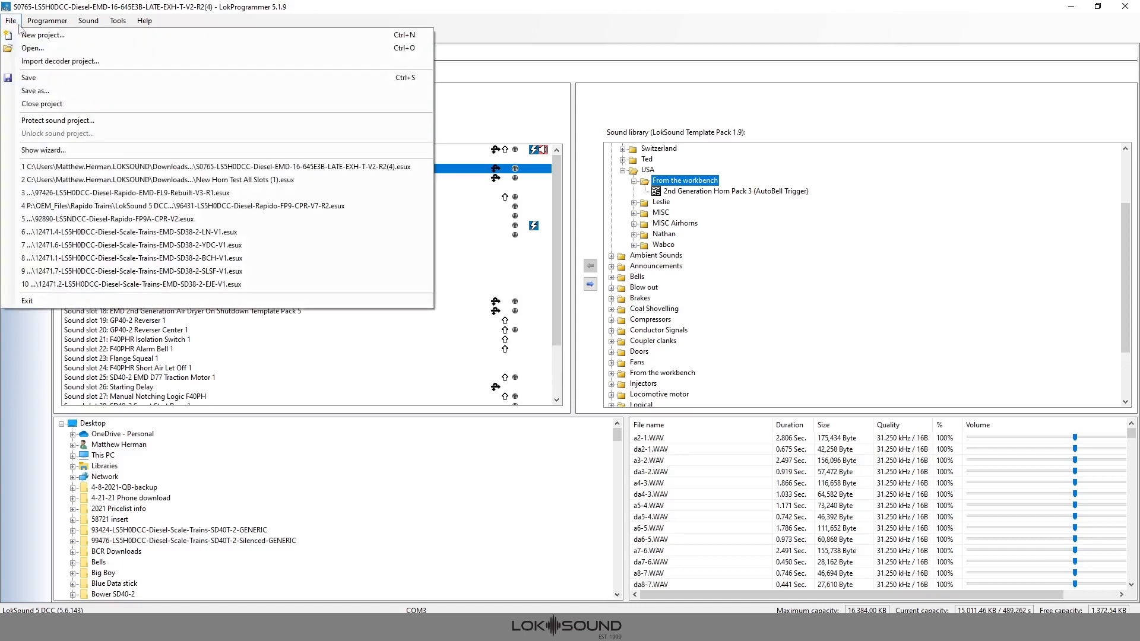
click(11, 22)
click(11, 22)
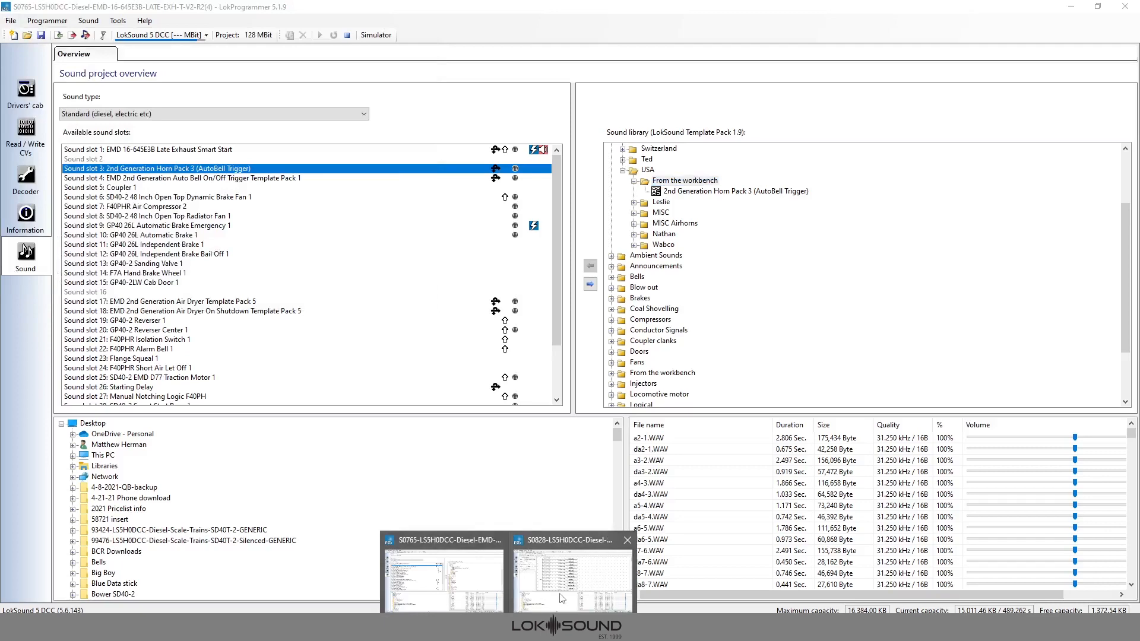
- In the S0828 project window, reopen S0828-LS5H0DCC-Diesel-EMD-12-645E-2EXH-NT-Ed3-V1-R1.esux from the recent projects without saving the changes
click(514, 586)
click(10, 20)
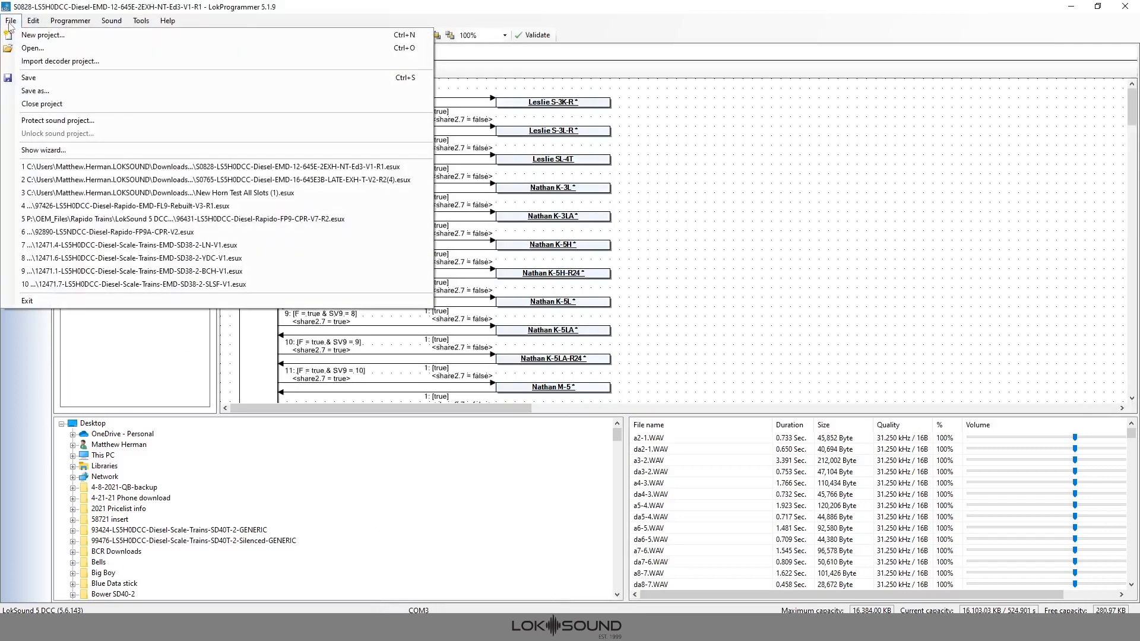
click(111, 168)
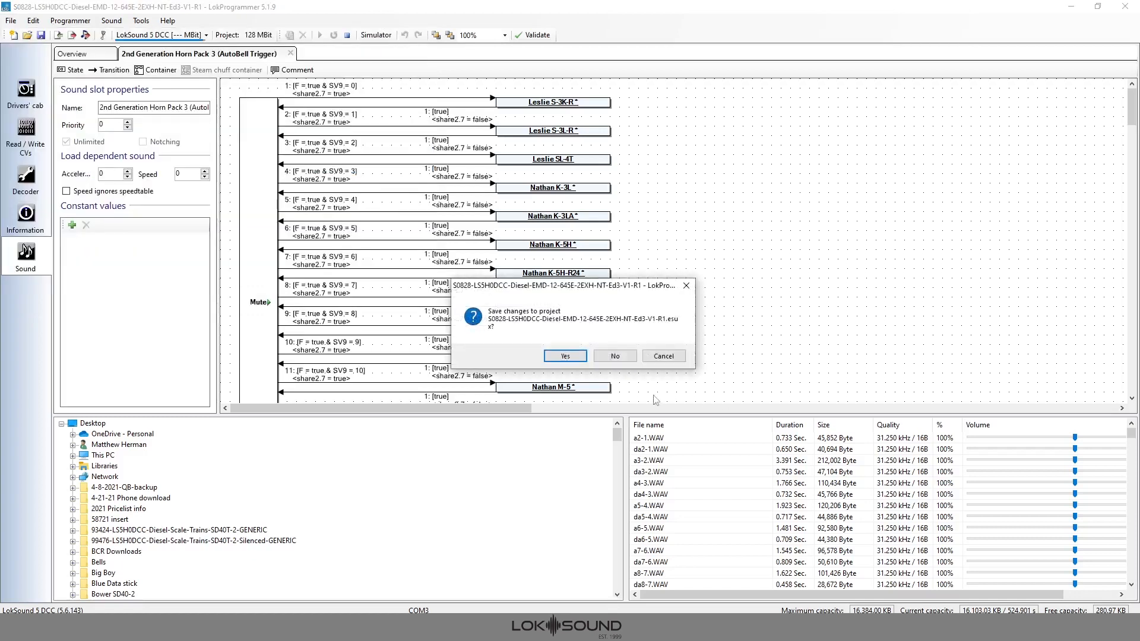
click(631, 357)
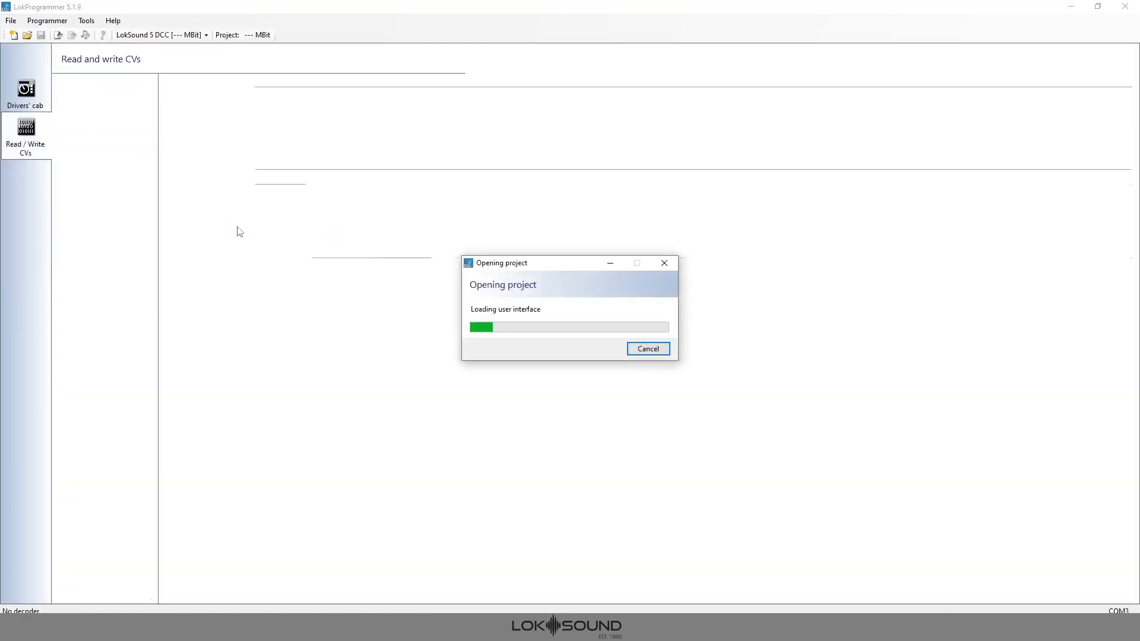
- Open the 2nd Generation Switcher Horn Pack 1 in sound slot 3 of the reloaded S0828 project
click(27, 254)
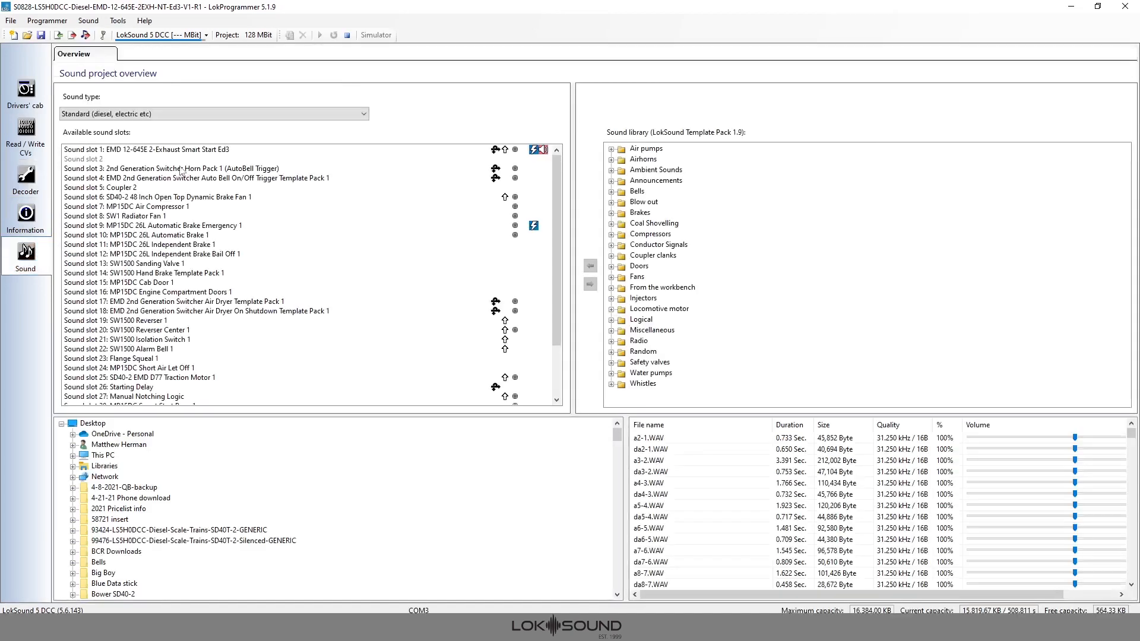
click(181, 170)
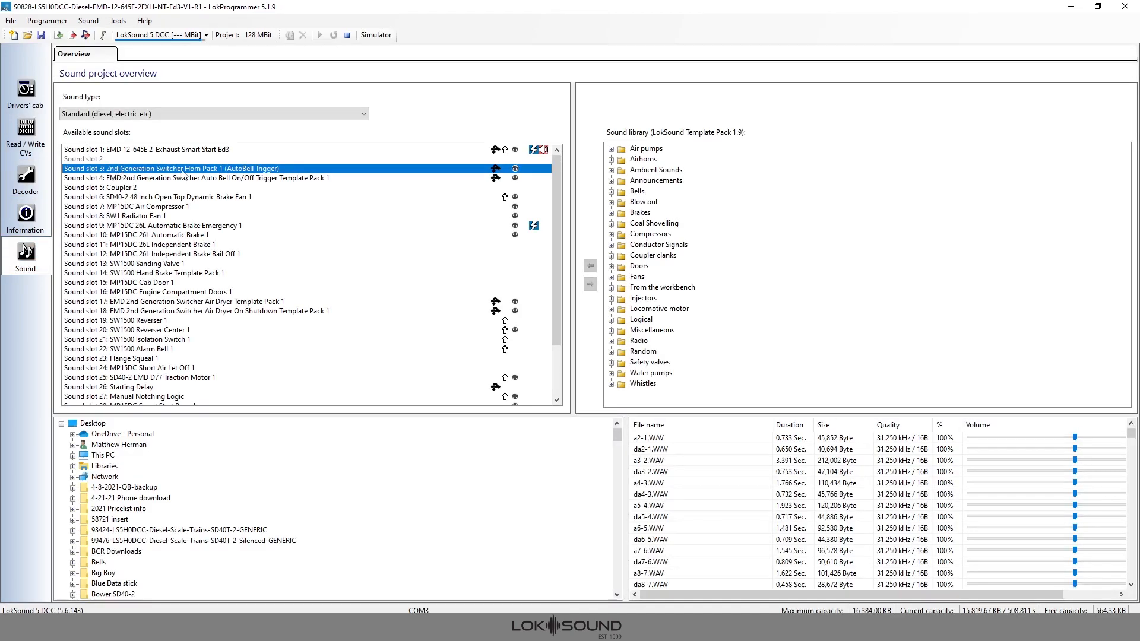
double_click(190, 171)
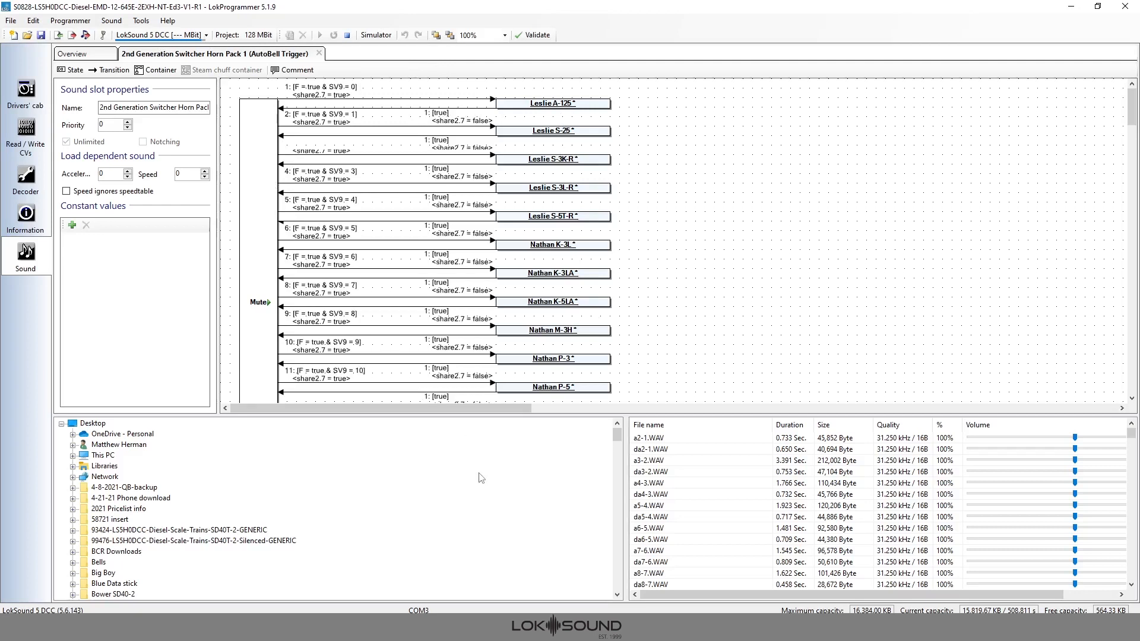
- In the S0765 project window, open the sound slot 3 horn pack, copy its Leslie SL-4T container and view that container's flow
click(509, 629)
click(456, 597)
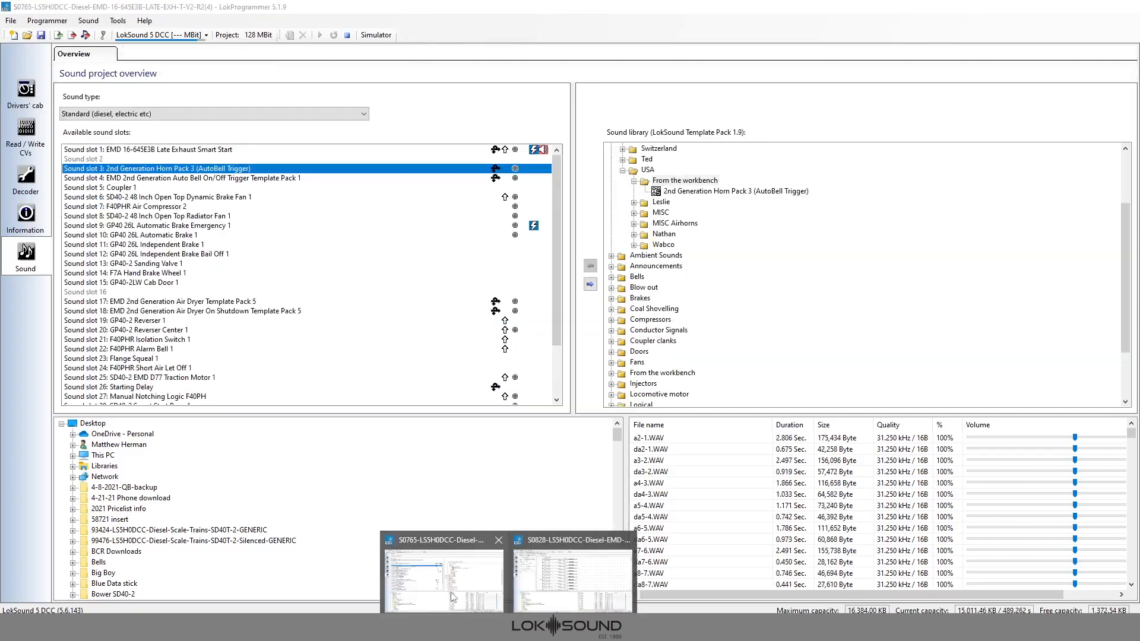
double_click(288, 170)
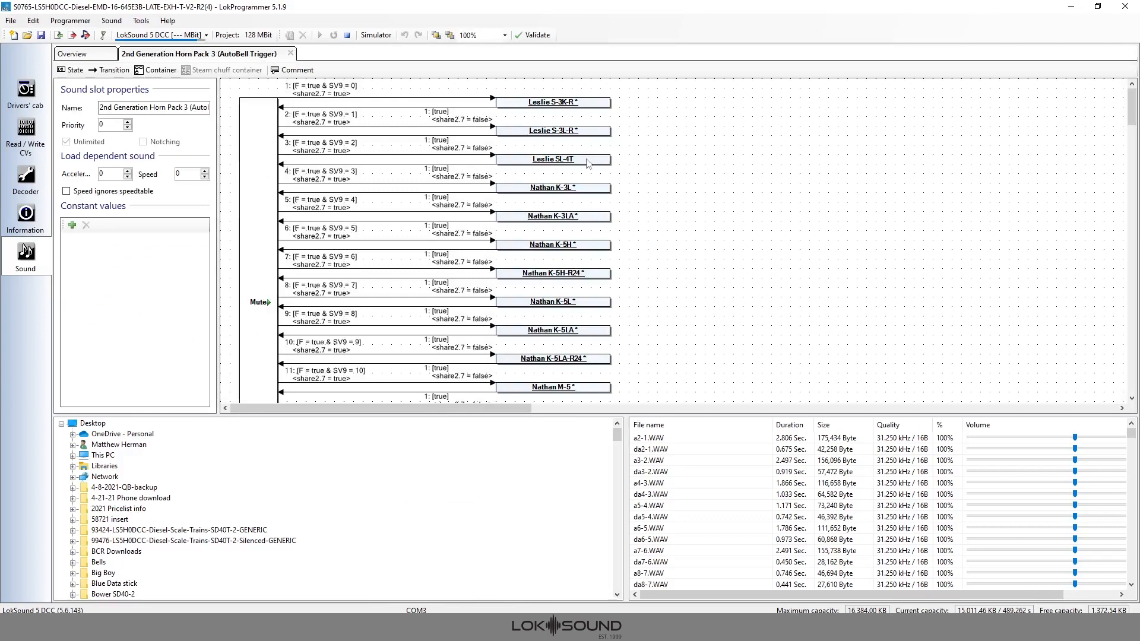
click(587, 163)
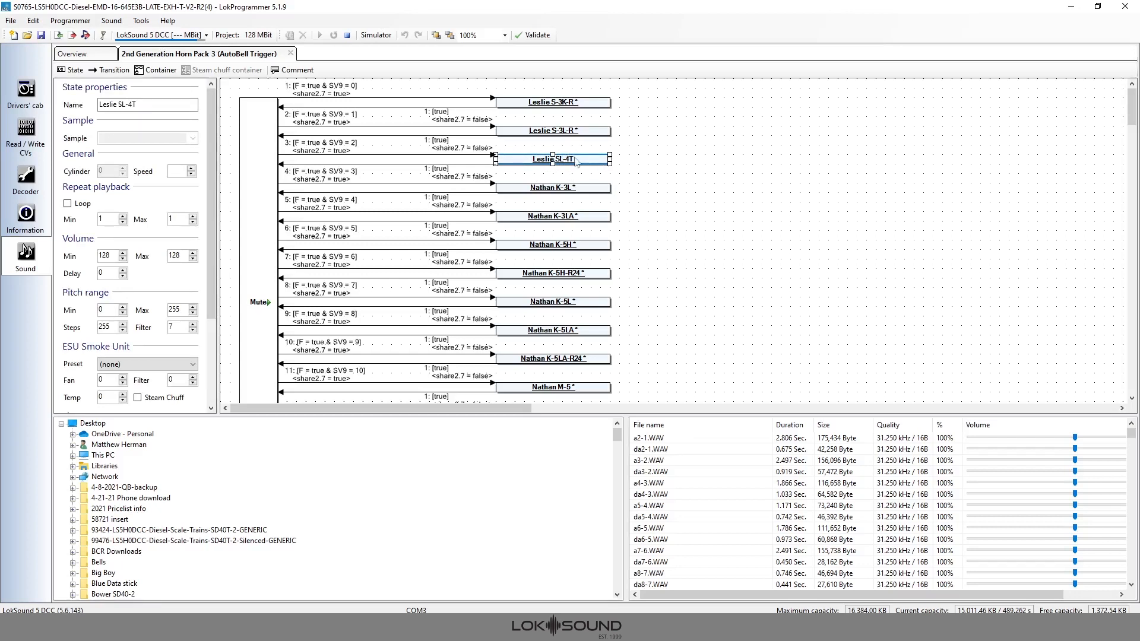
right_click(586, 163)
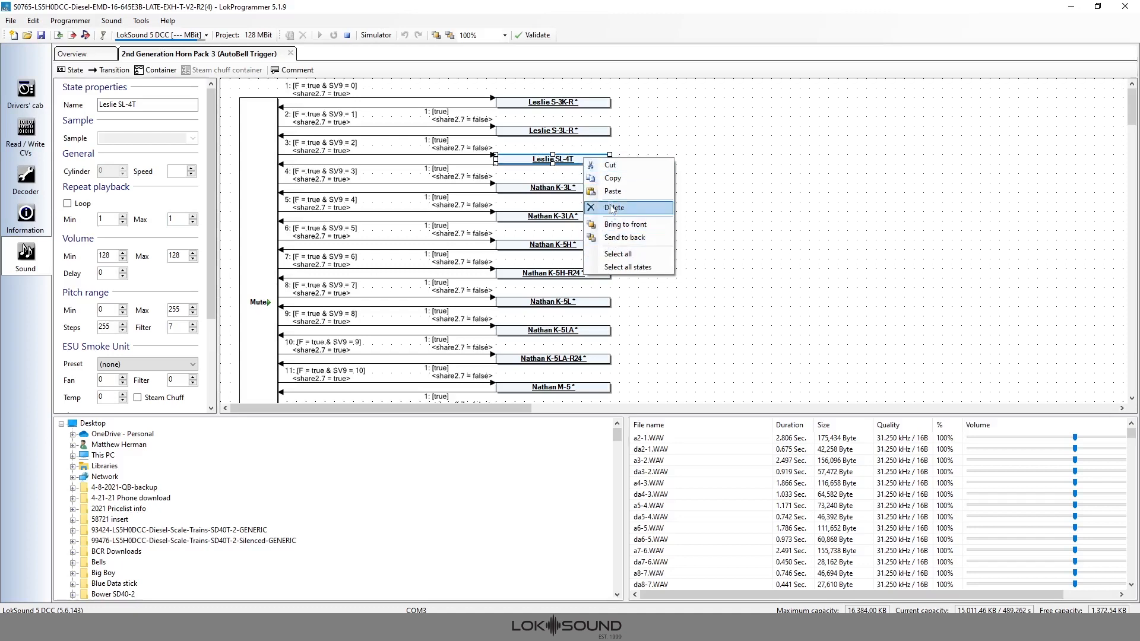
click(620, 179)
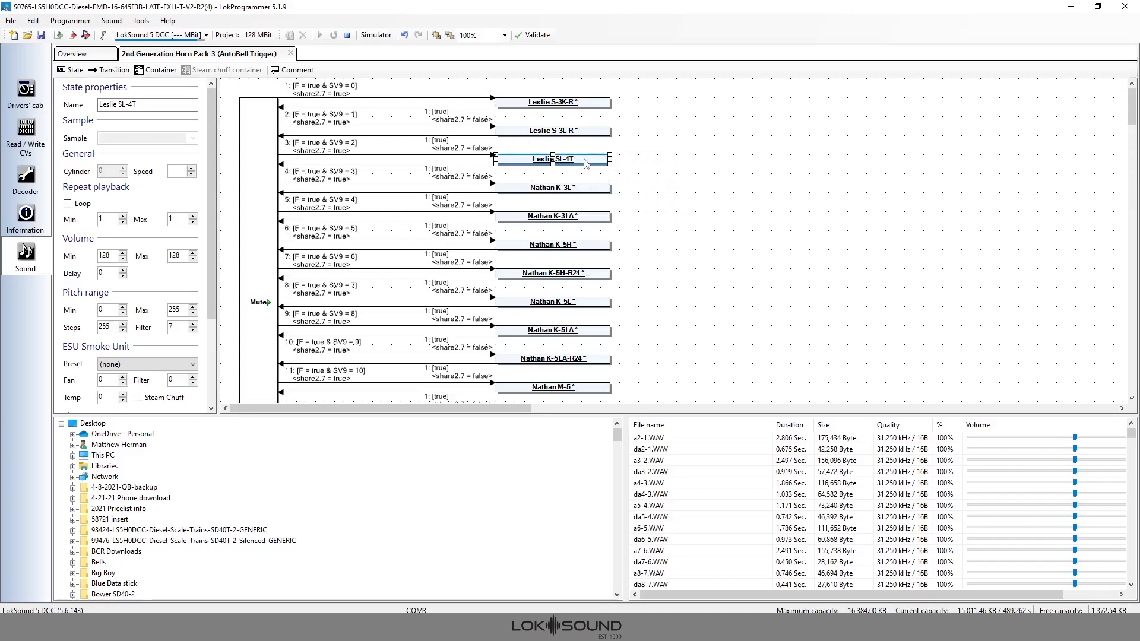
double_click(586, 163)
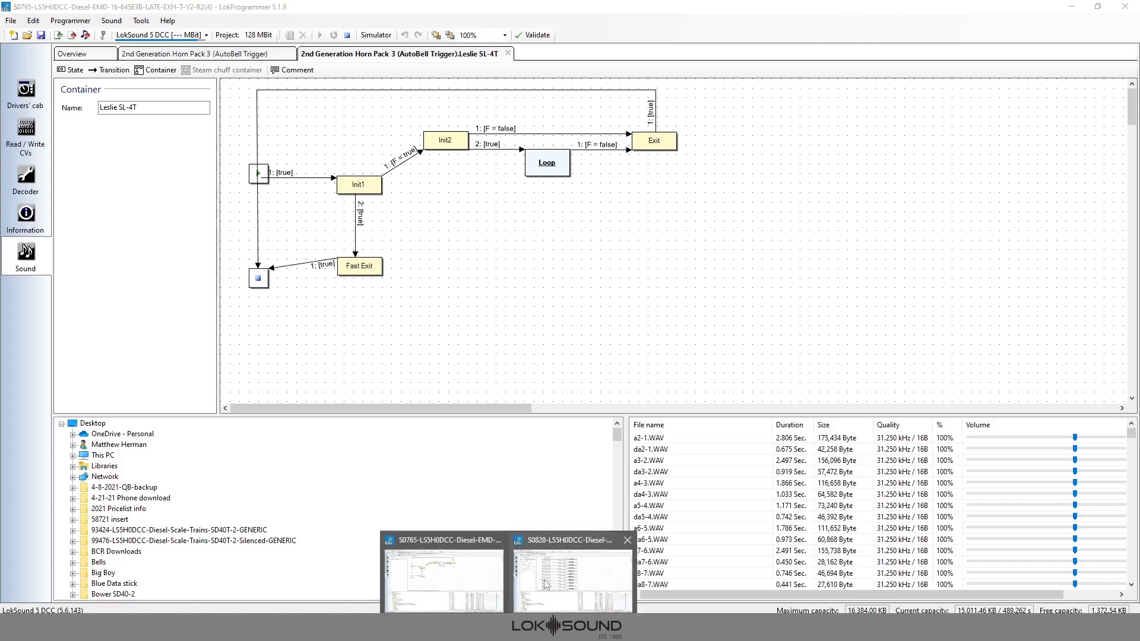
- In the S0828 project window, delete the Leslie A-125 container from the horn pack and remove the unused sounds
mouse_move(560, 584)
click(559, 584)
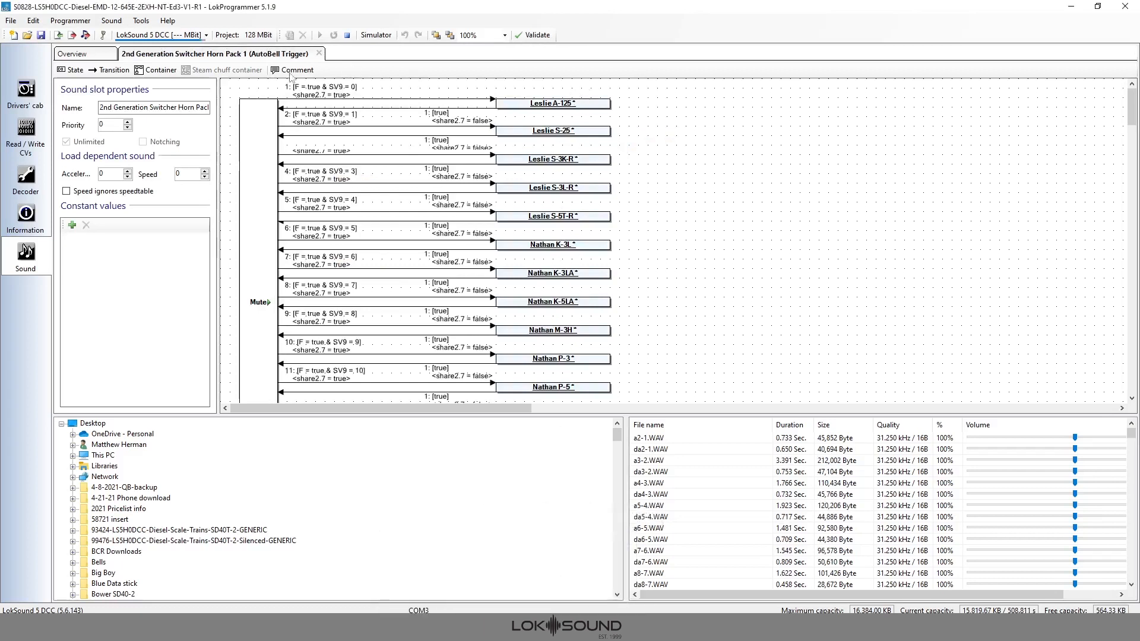
scroll(573, 129, down, 2)
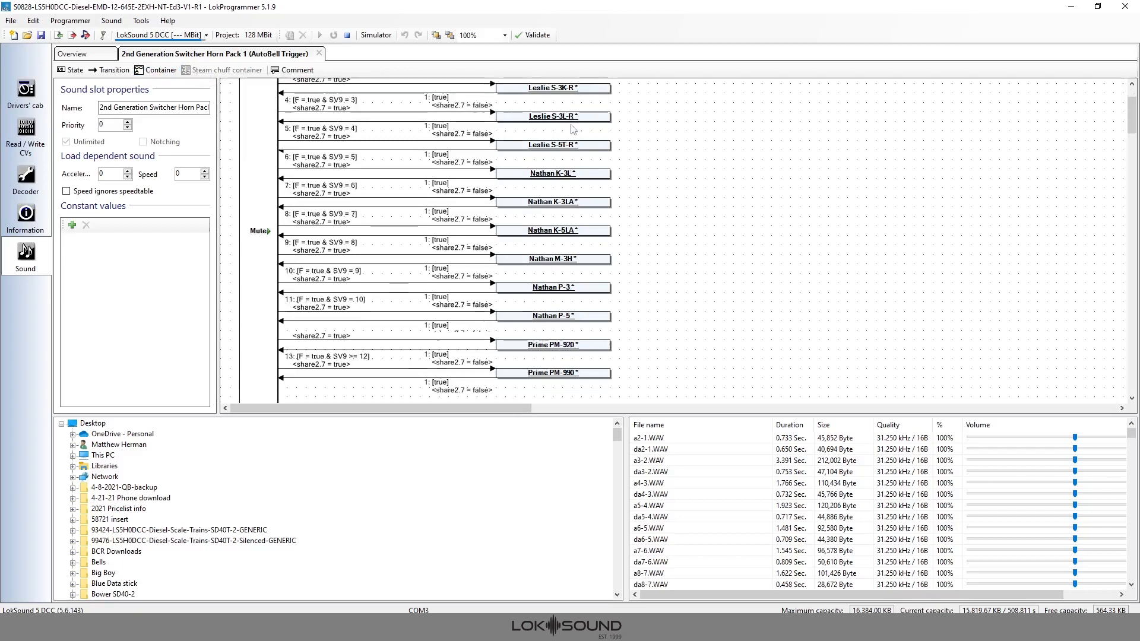
scroll(577, 220, up, 2)
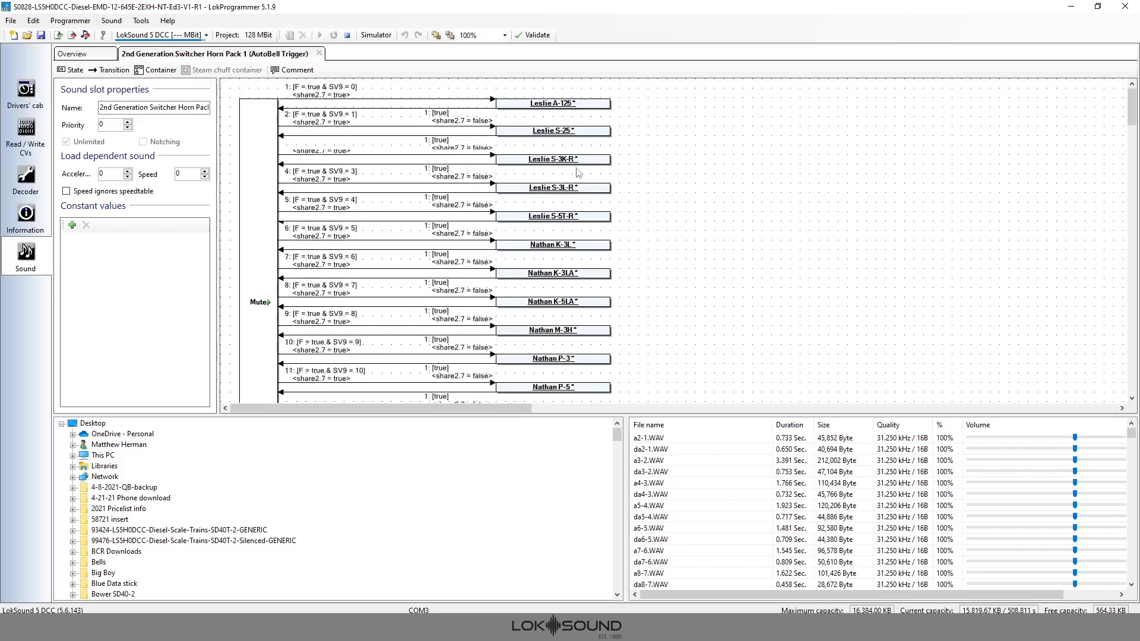
click(580, 107)
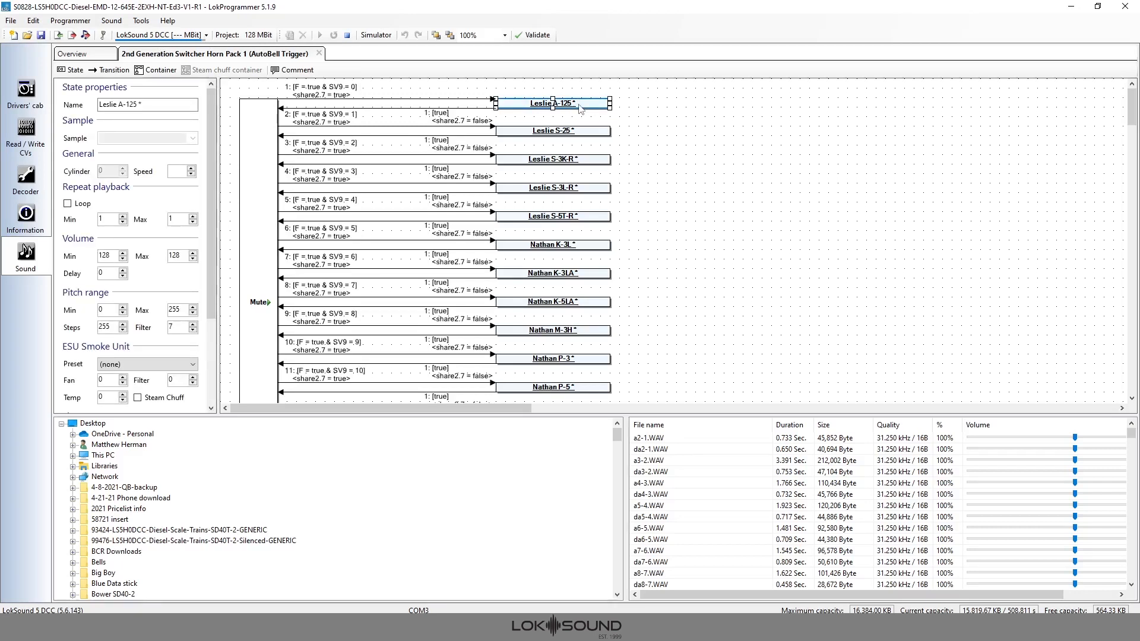
right_click(580, 108)
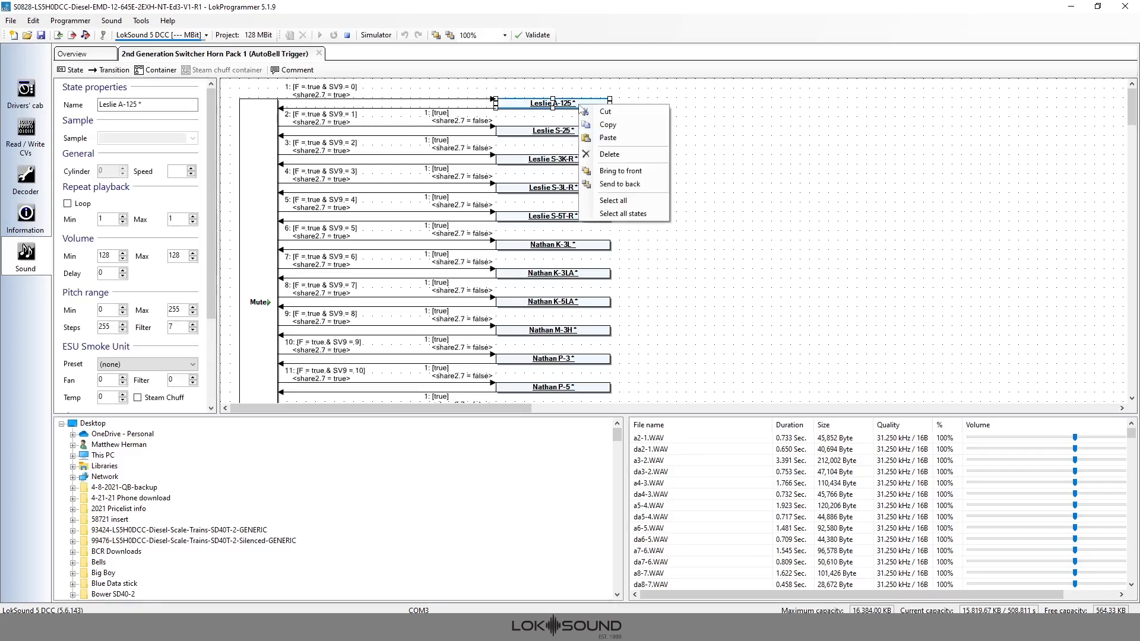
click(614, 159)
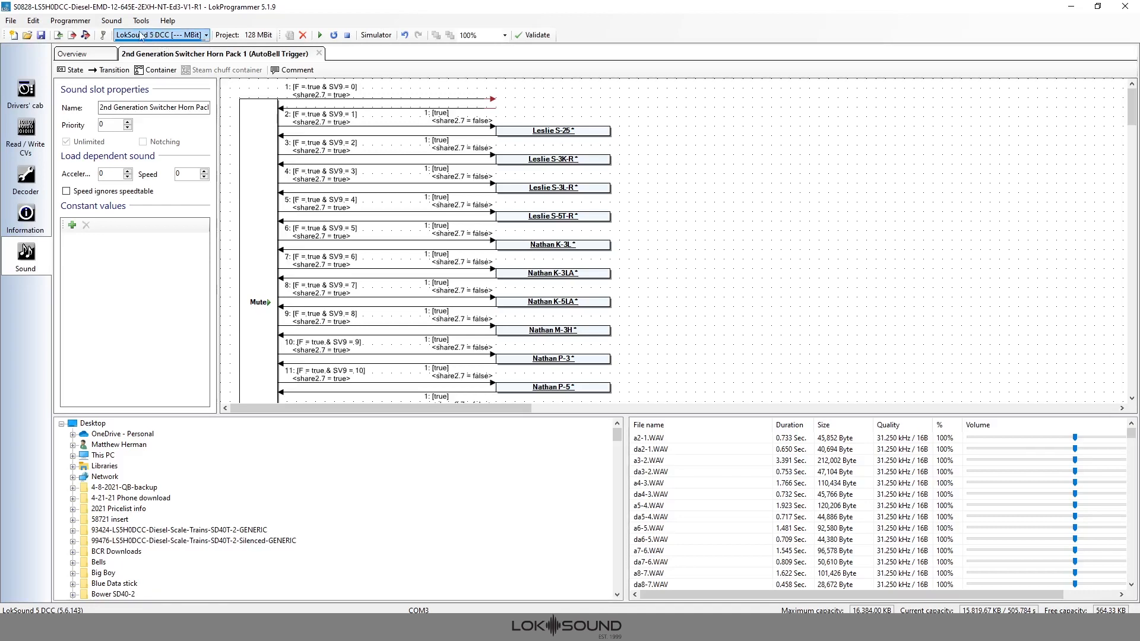
click(117, 22)
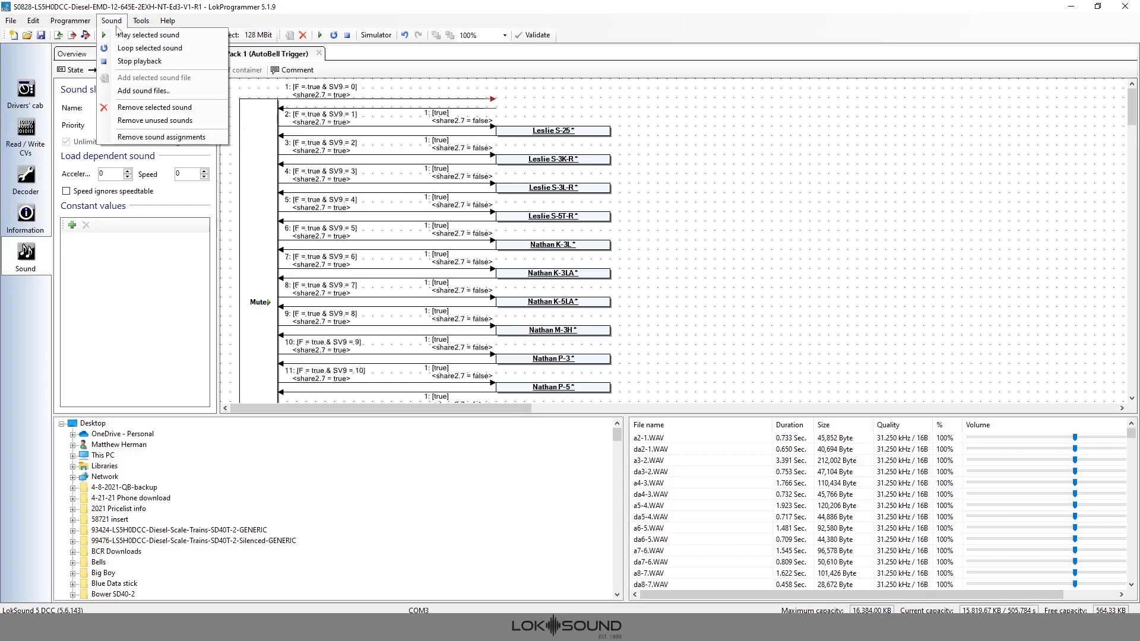
click(134, 121)
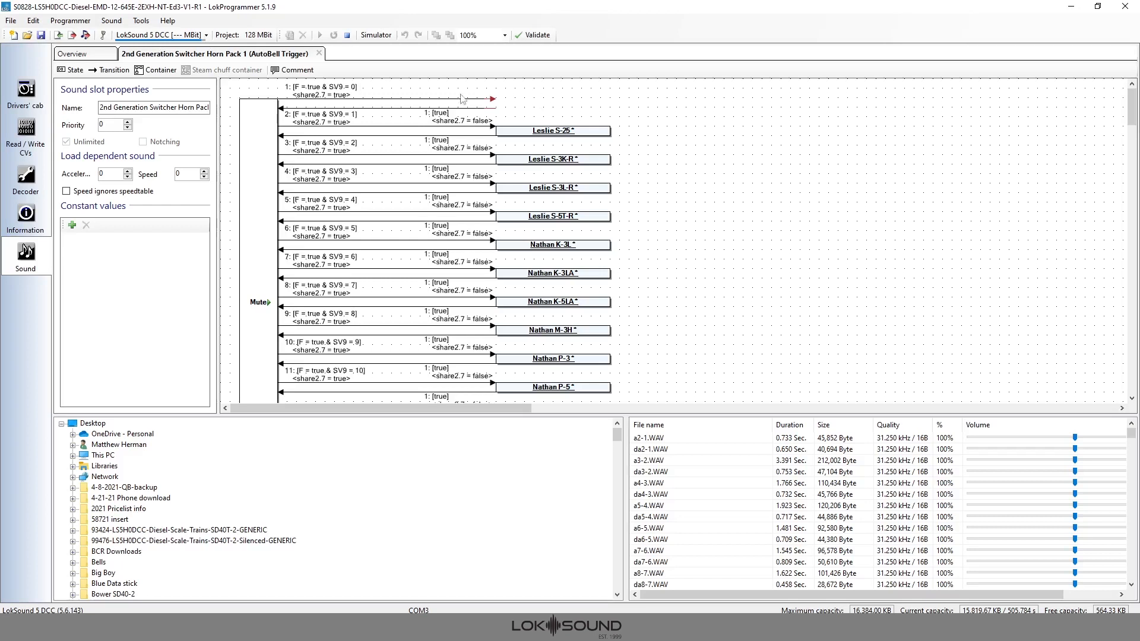
- Paste the copied Leslie SL-4T container and move it into the empty first row of the horn pack
right_click(545, 107)
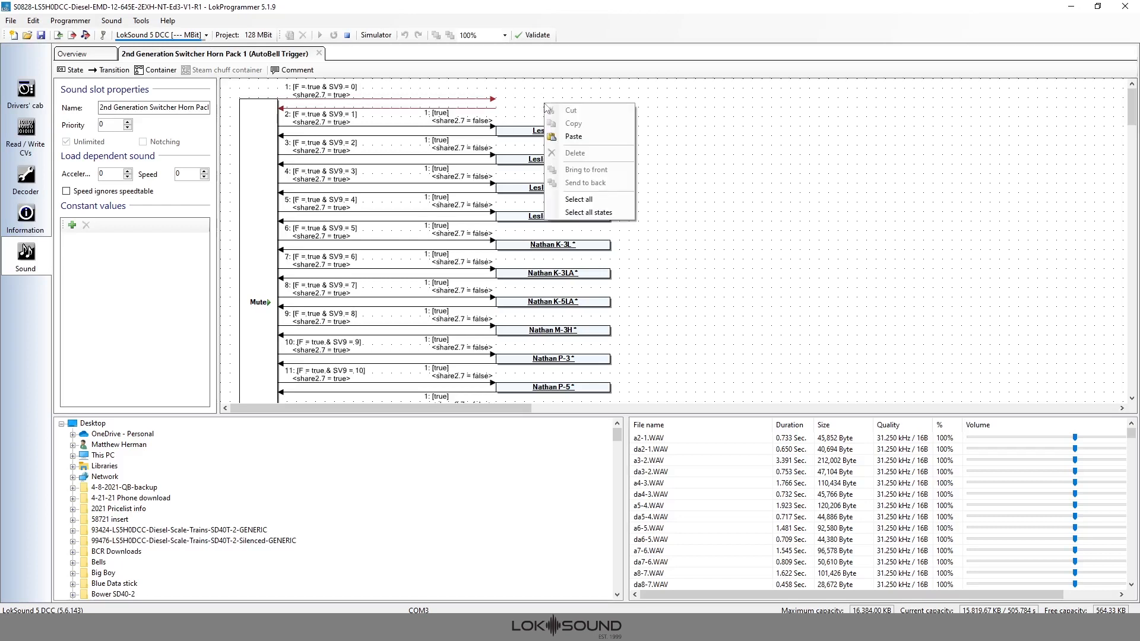
click(580, 138)
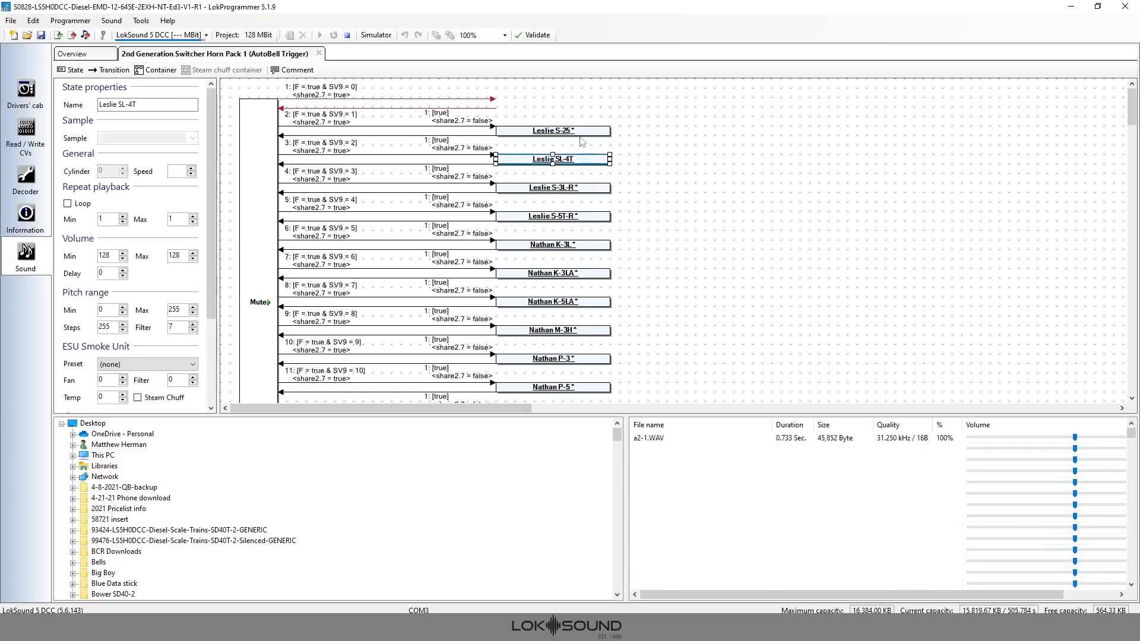
drag(582, 163, 586, 101)
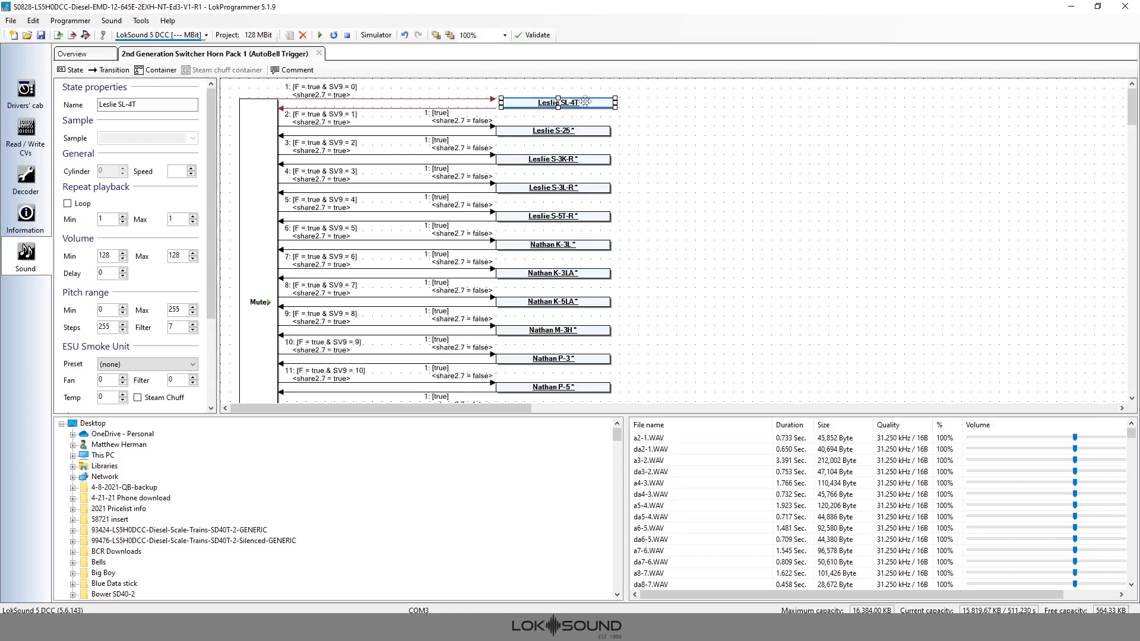
click(678, 122)
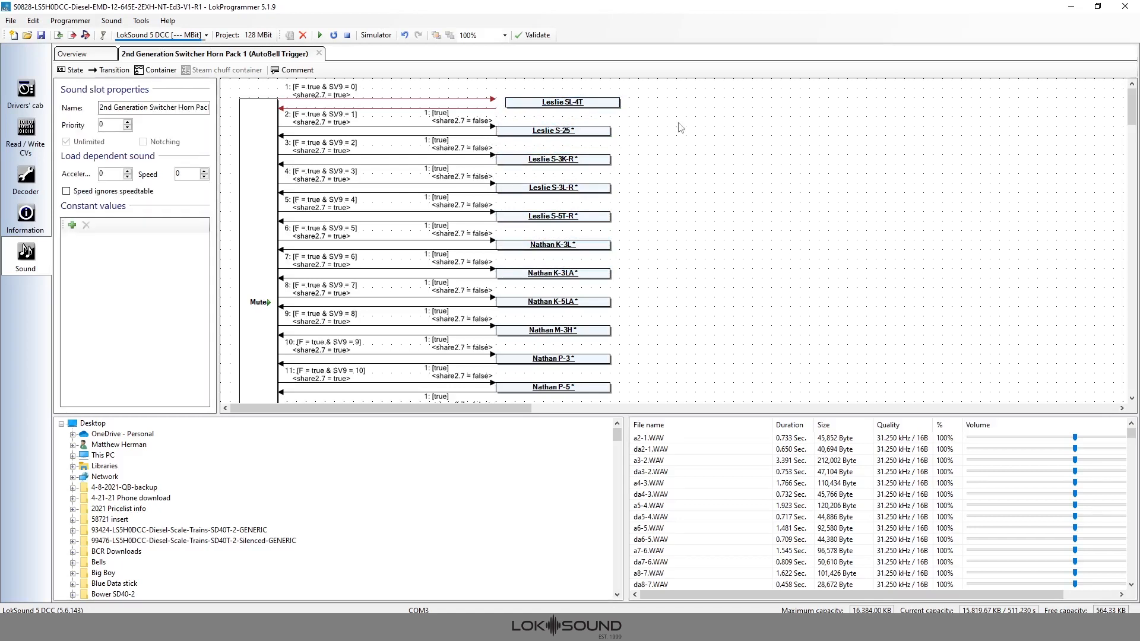
- Attach the loose incoming and outgoing transitions to Leslie SL-4T and align it with the other horn containers
click(494, 100)
drag(497, 99, 505, 101)
click(496, 108)
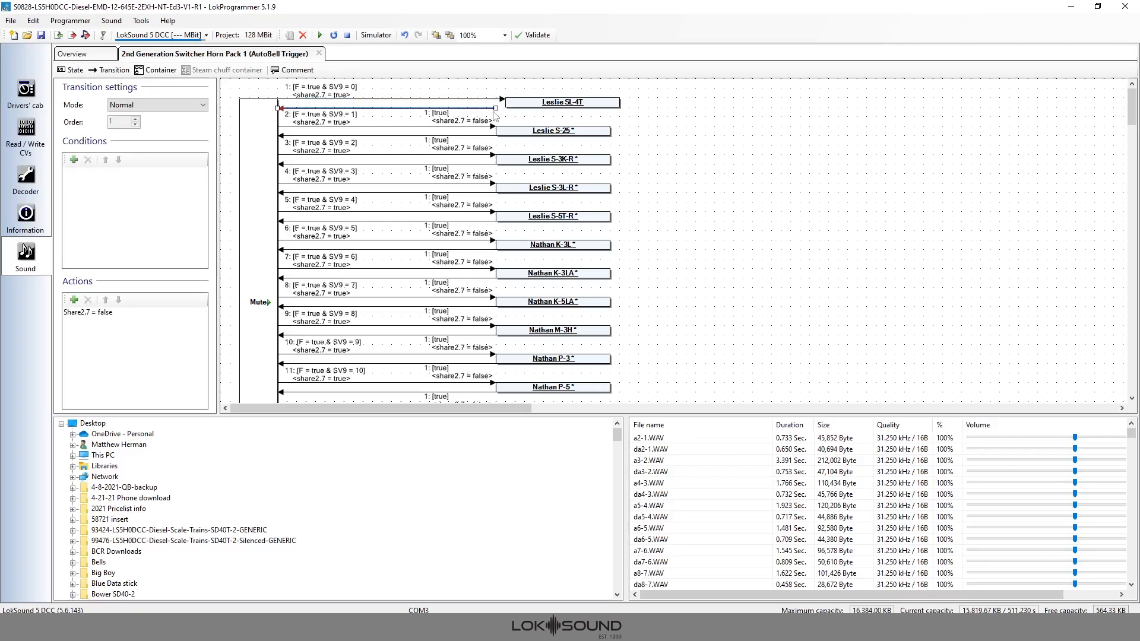
drag(496, 109, 538, 108)
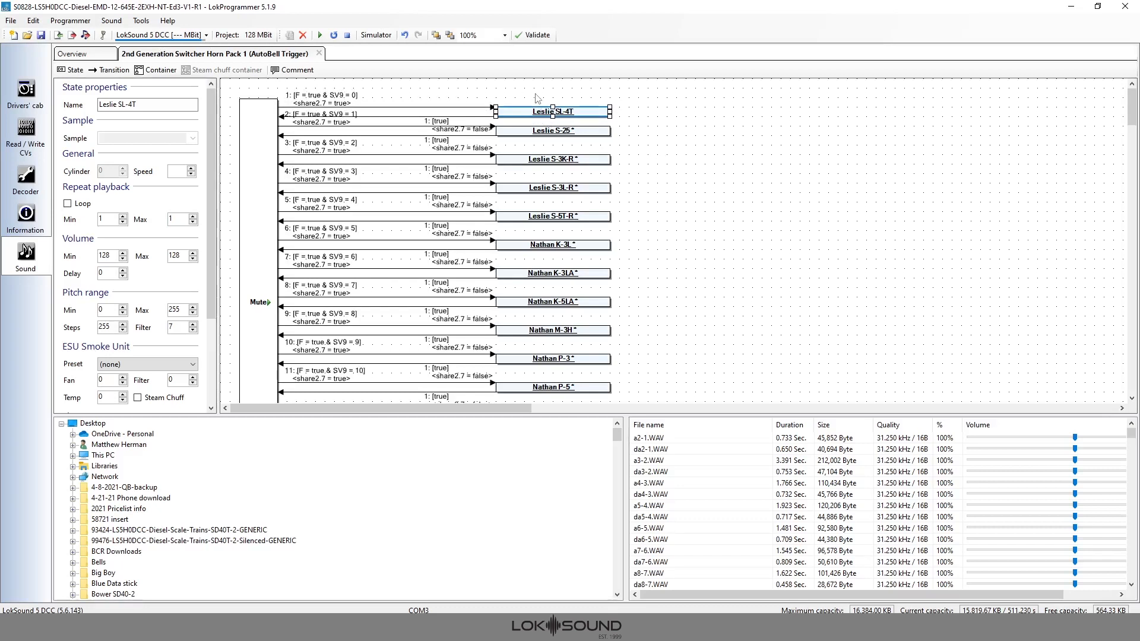
drag(523, 113, 522, 111)
drag(594, 113, 595, 111)
- Examine the simulator's SV values and the horn list for CV163 in the project description
click(376, 36)
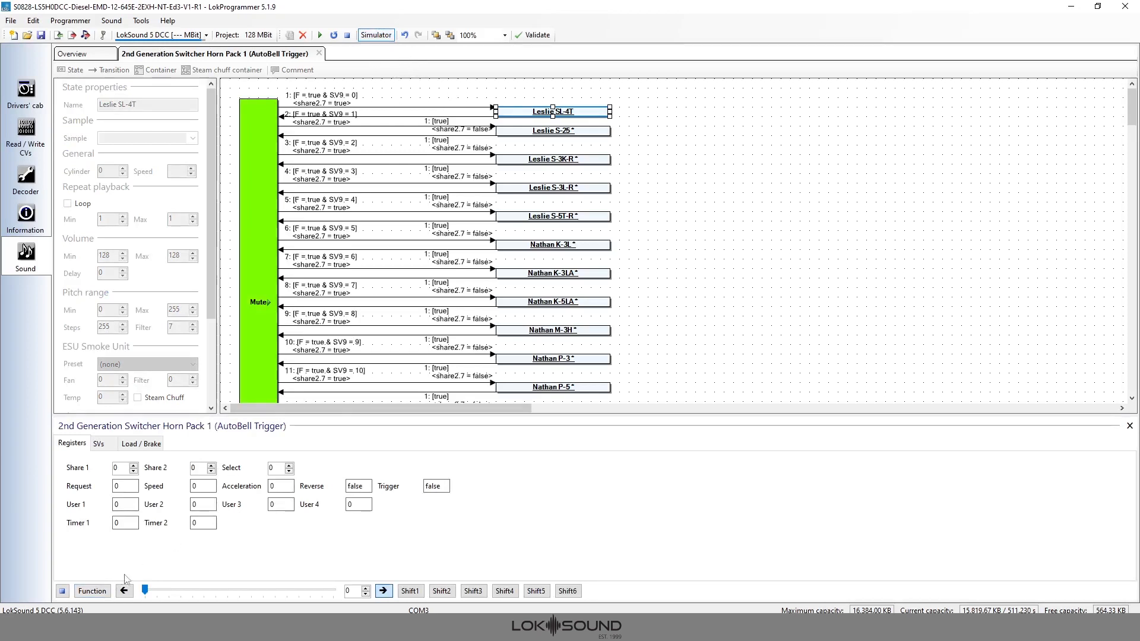
click(106, 449)
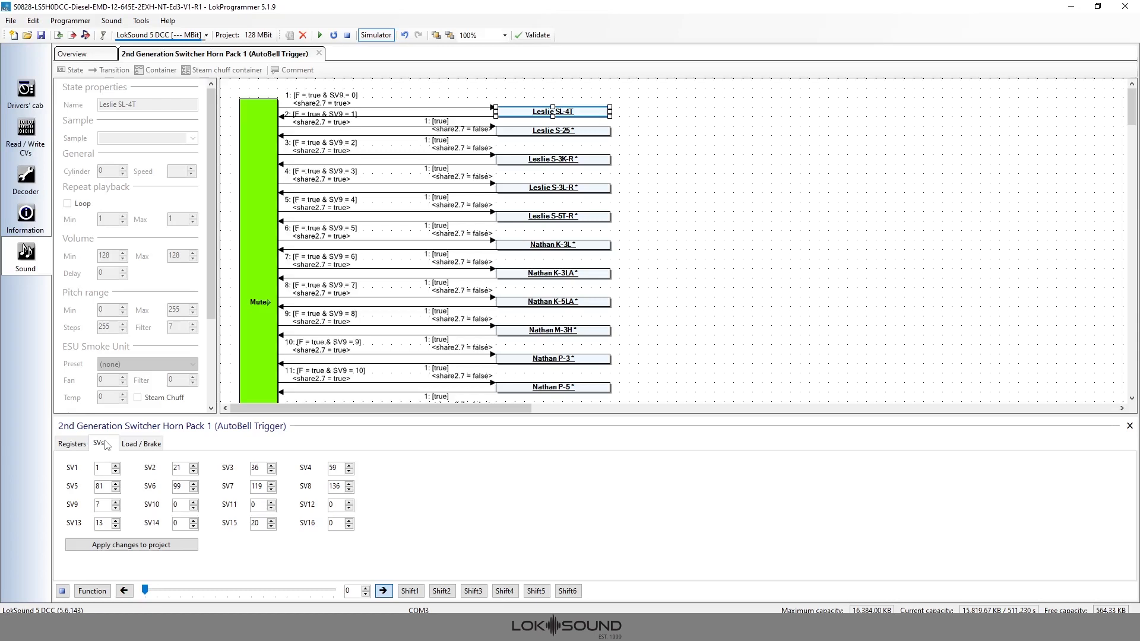
click(39, 215)
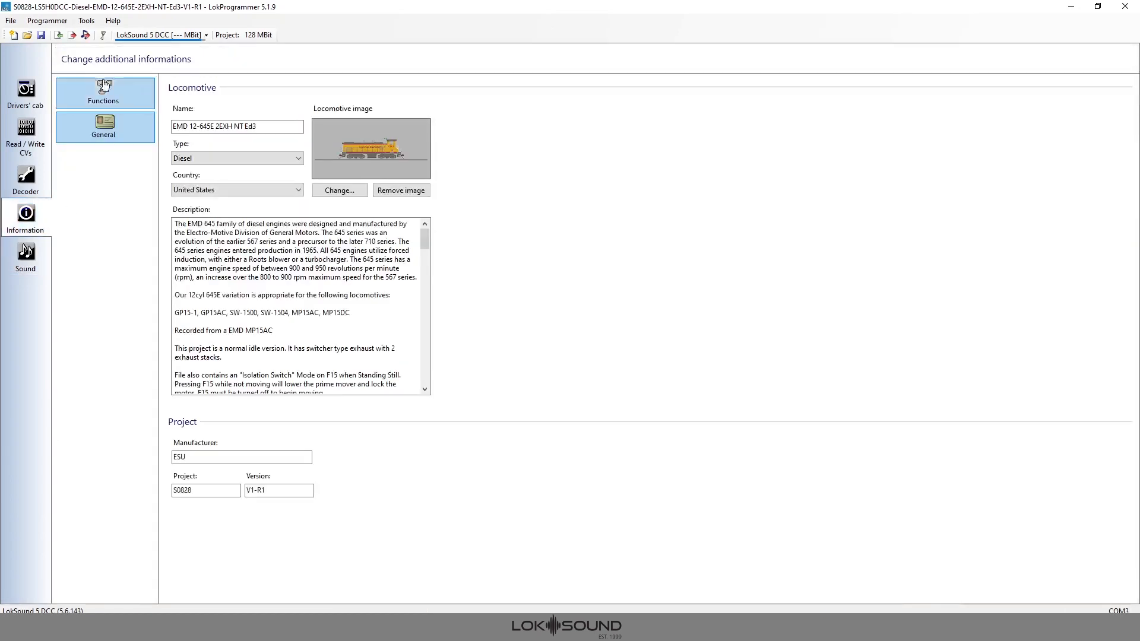
drag(422, 239, 421, 293)
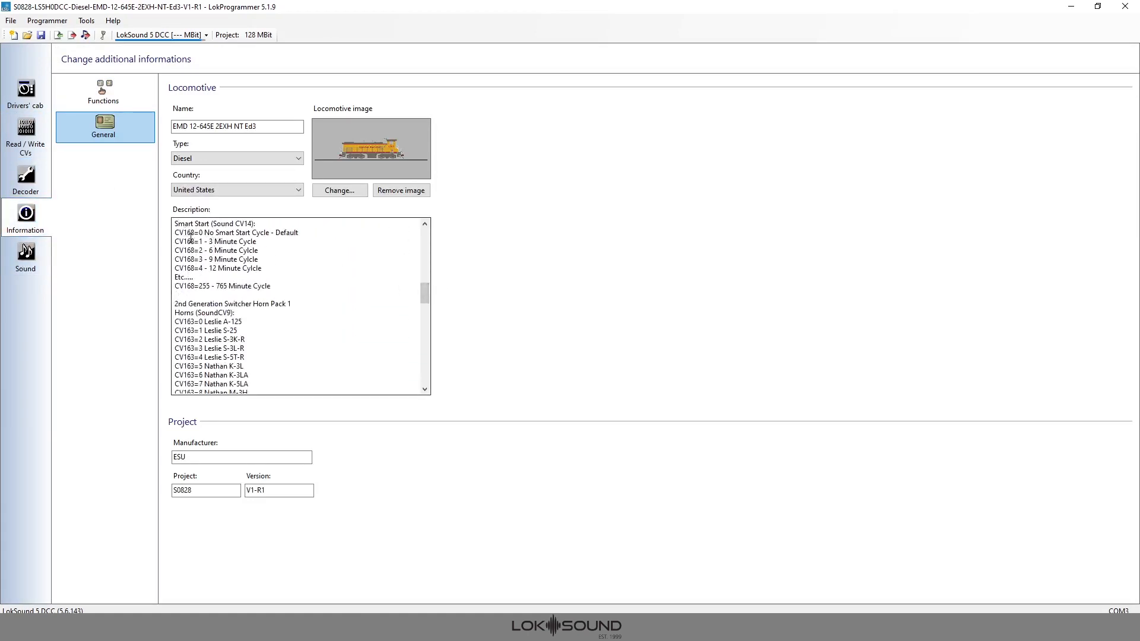
scroll(243, 249, up, 1)
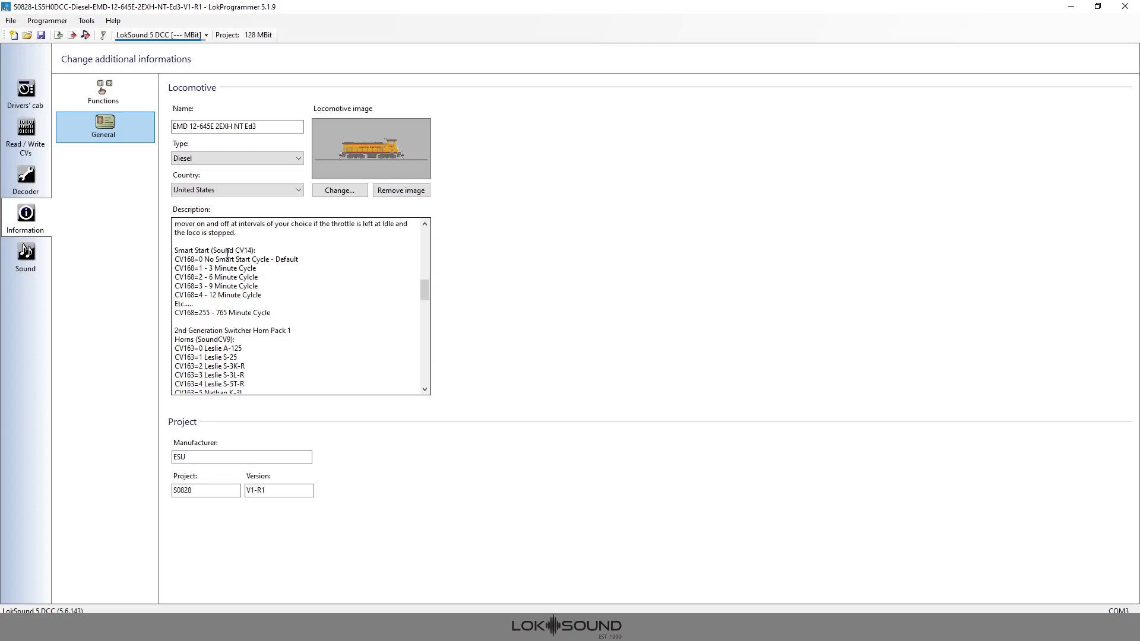
scroll(227, 256, down, 1)
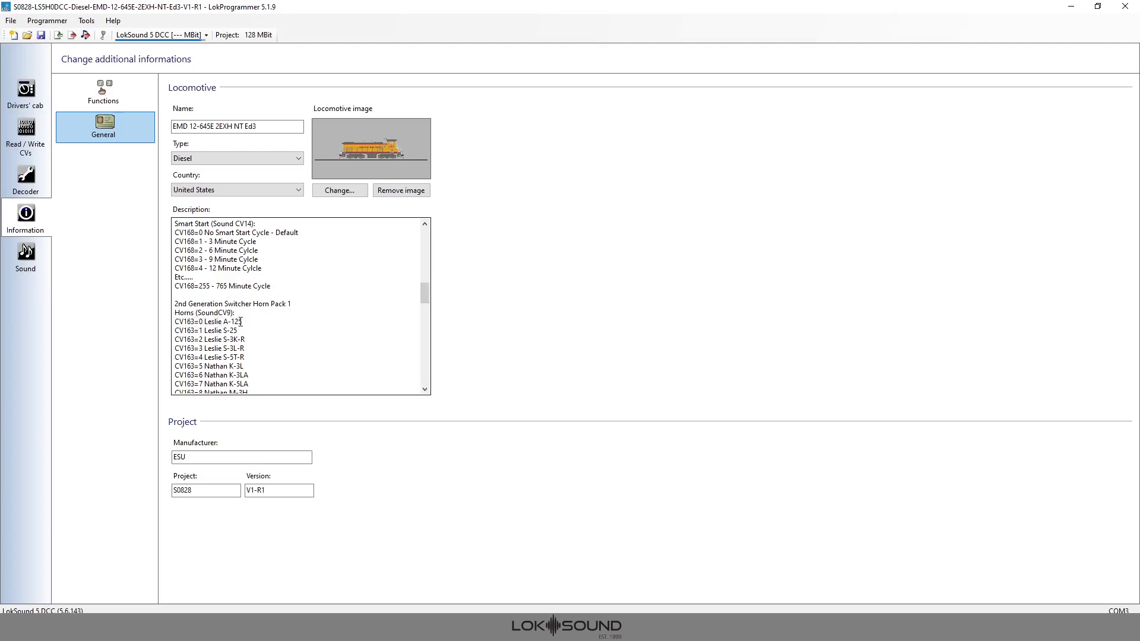
- Simulate the Leslie SL-4T horn by setting SV9 to 0 and switching on the function in the horn pack simulator
click(26, 256)
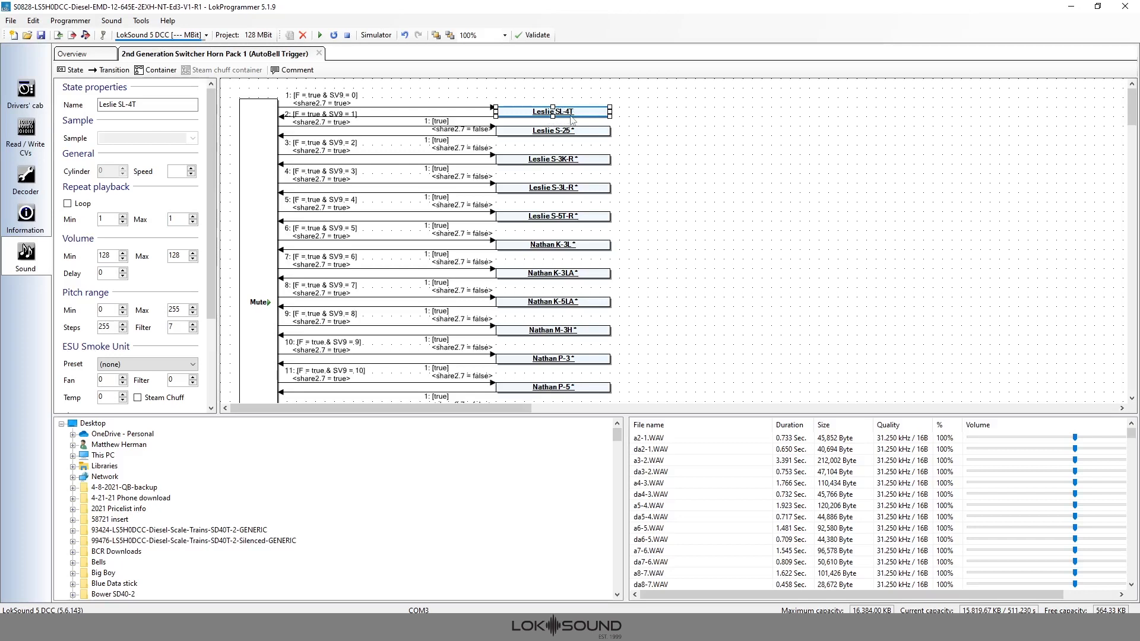
click(376, 38)
click(104, 445)
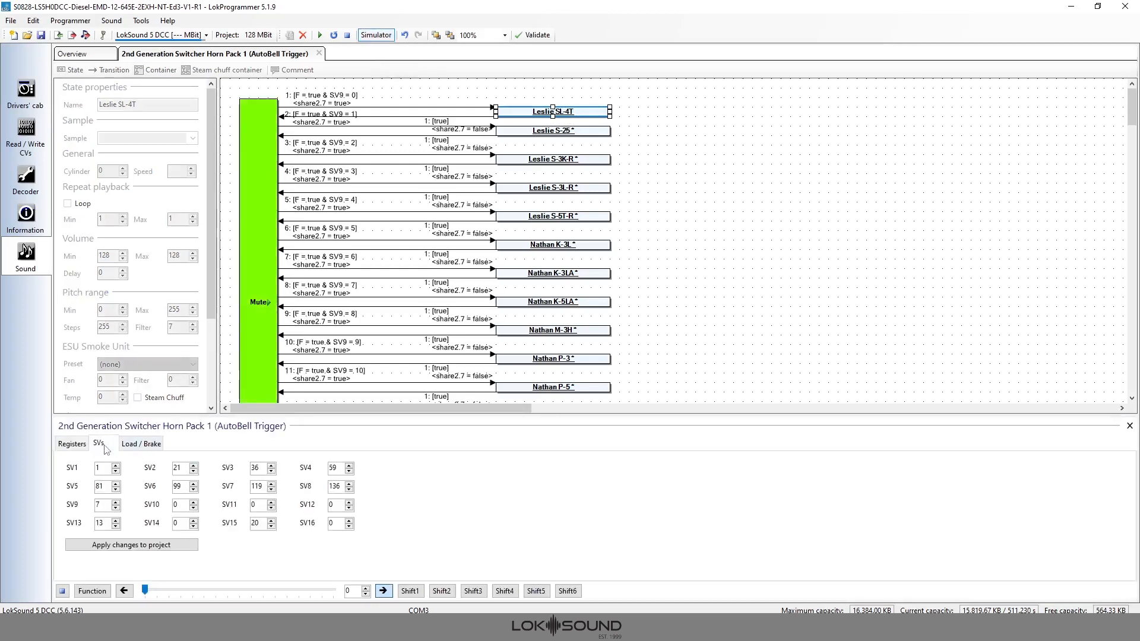
double_click(100, 505)
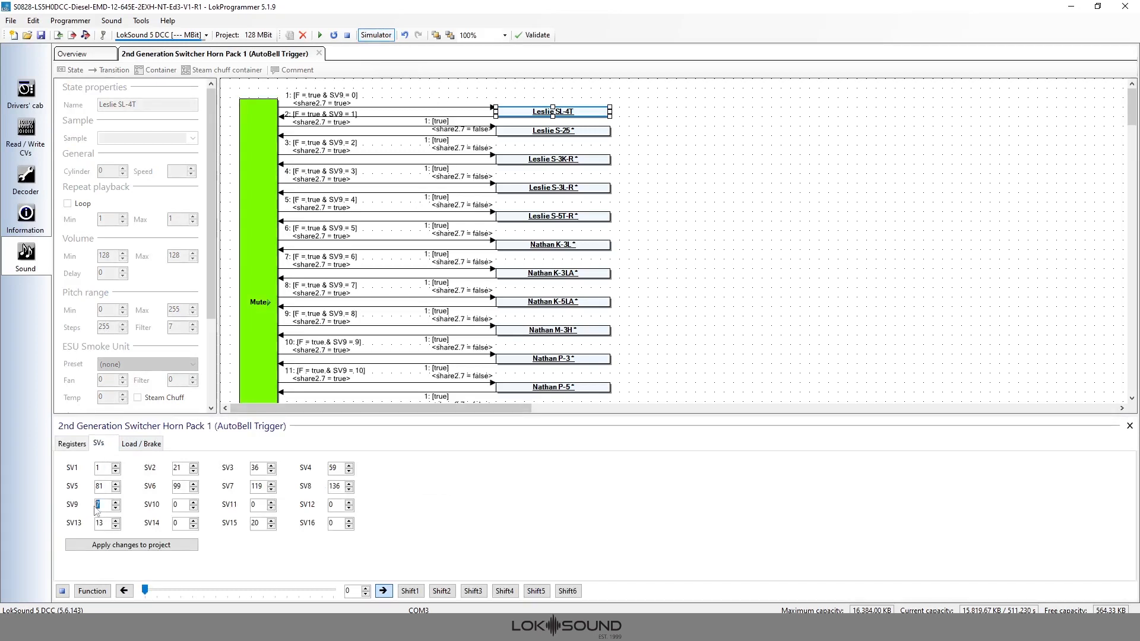
text(0)
click(99, 593)
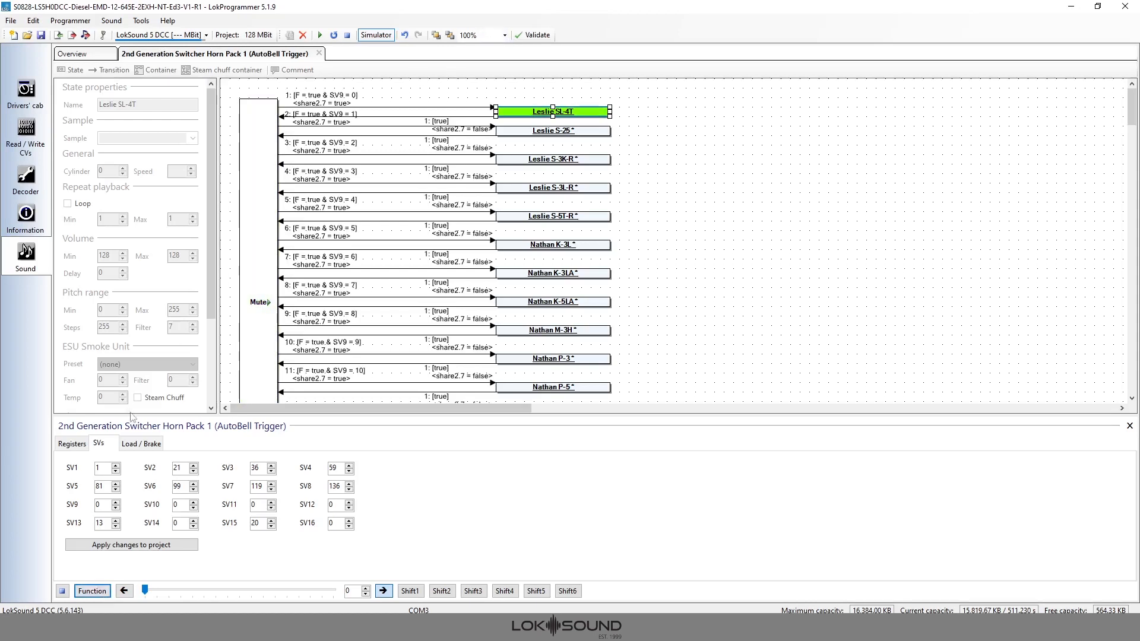
- Simulate the Leslie S-25 horn by setting SV9 to 1 and toggling the function in the horn pack simulator
click(116, 501)
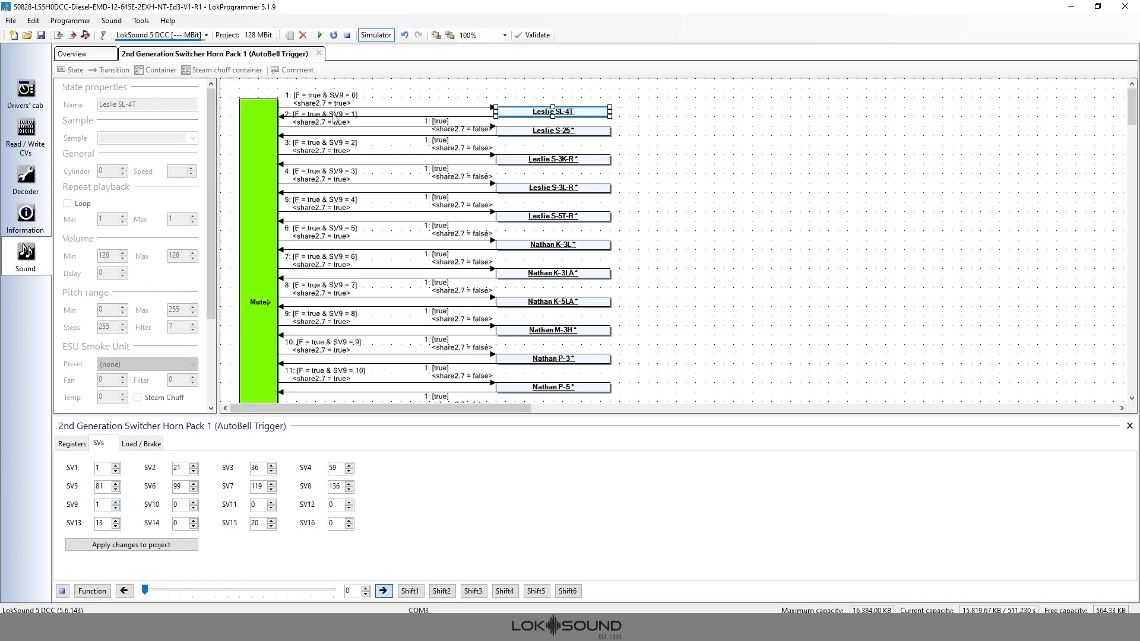
click(552, 134)
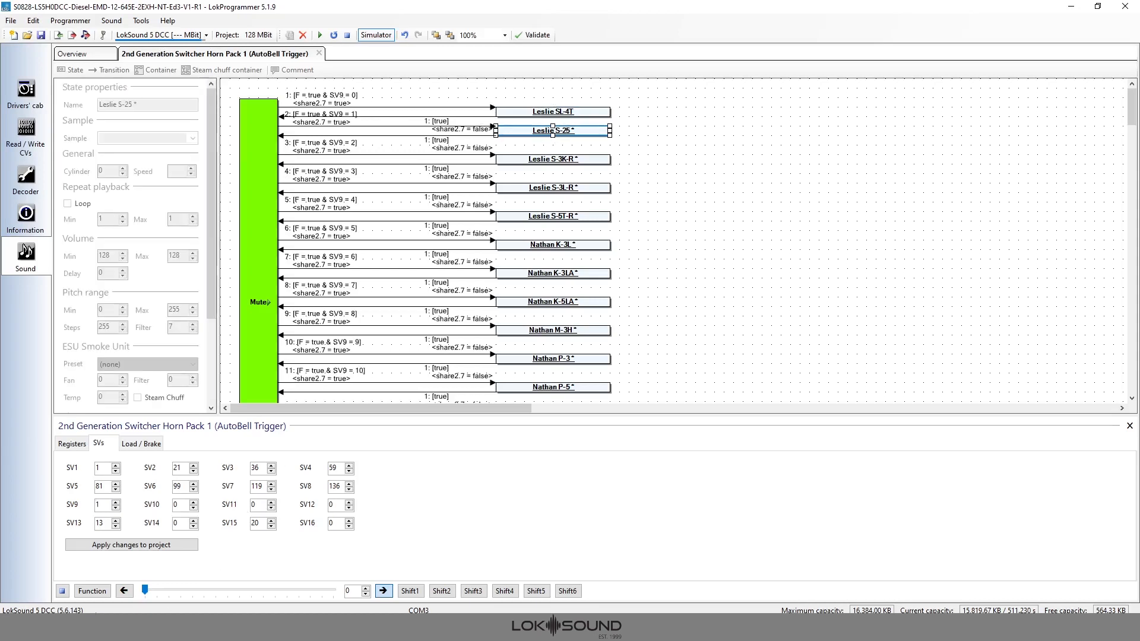
click(92, 591)
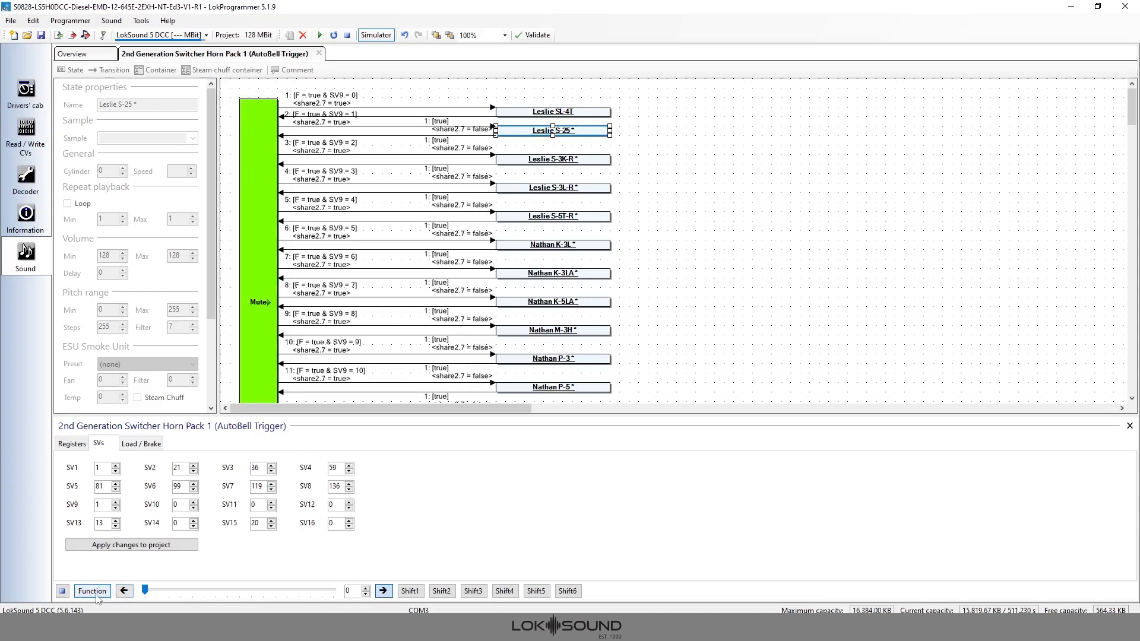
click(94, 593)
click(91, 592)
click(704, 151)
click(604, 109)
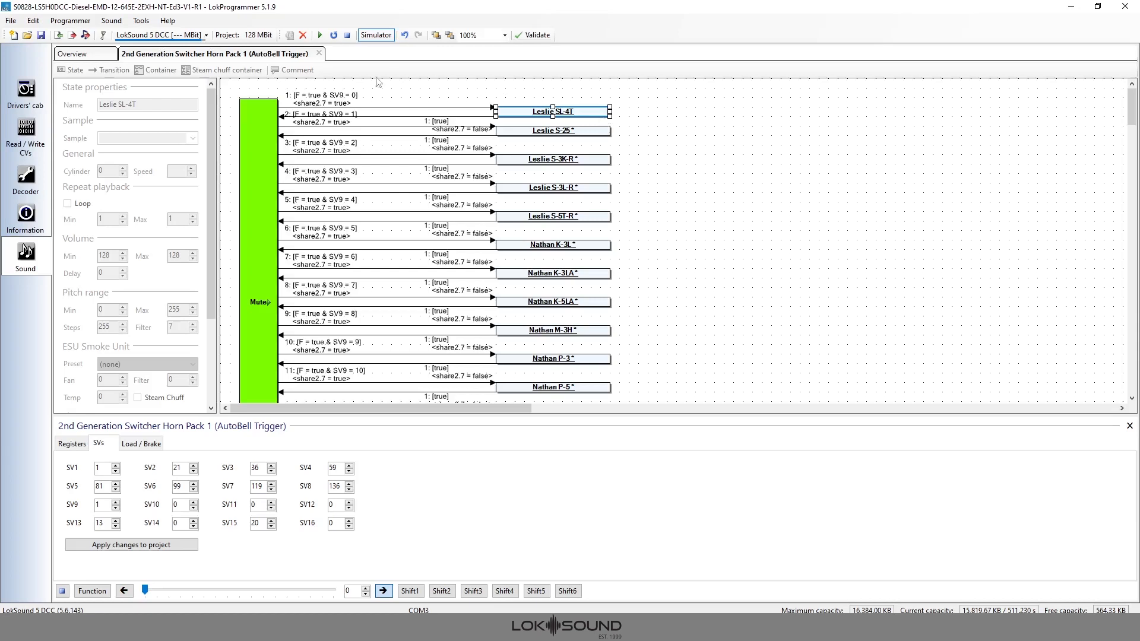
- Close the S0828 horn pack, reopen the Leslie SL-4T container in the S0765 project, and move its start node slightly left
click(319, 53)
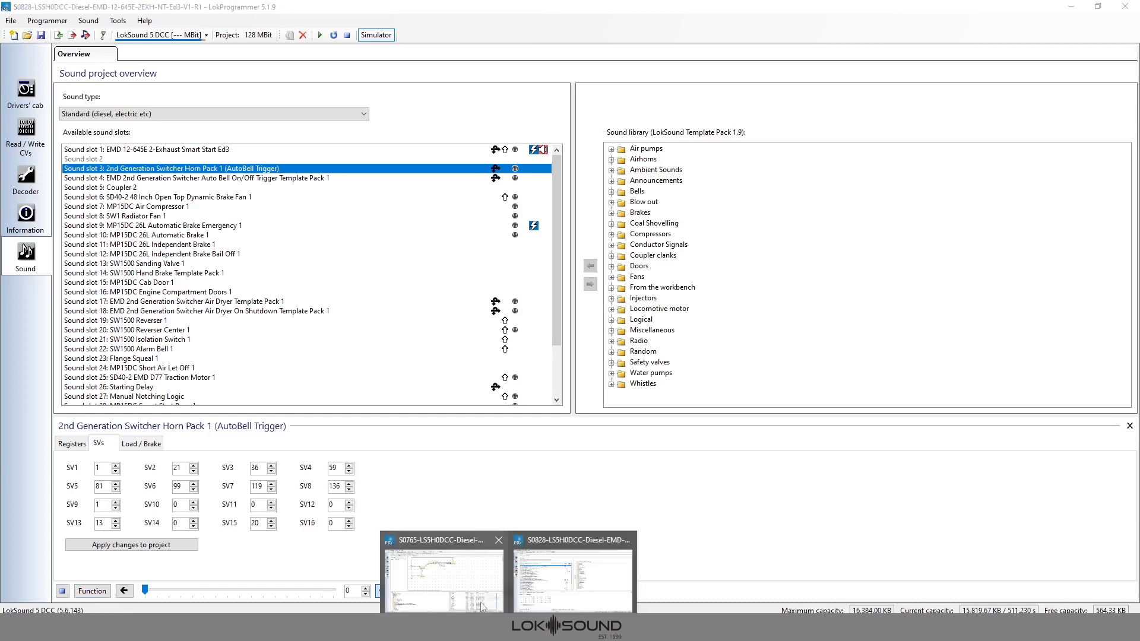
click(471, 584)
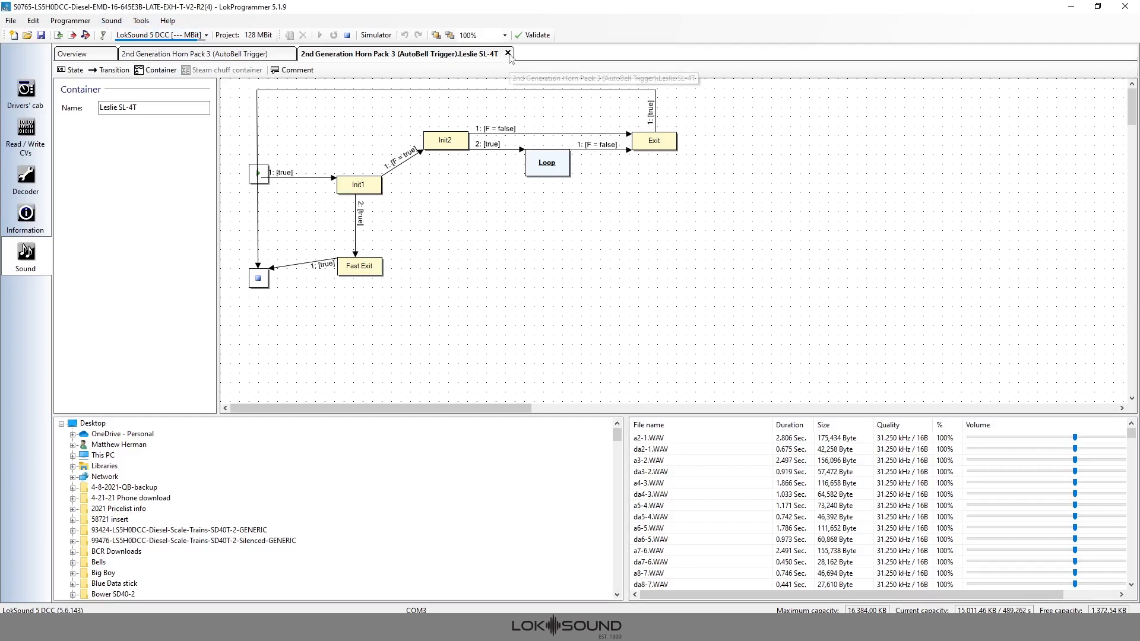
click(507, 53)
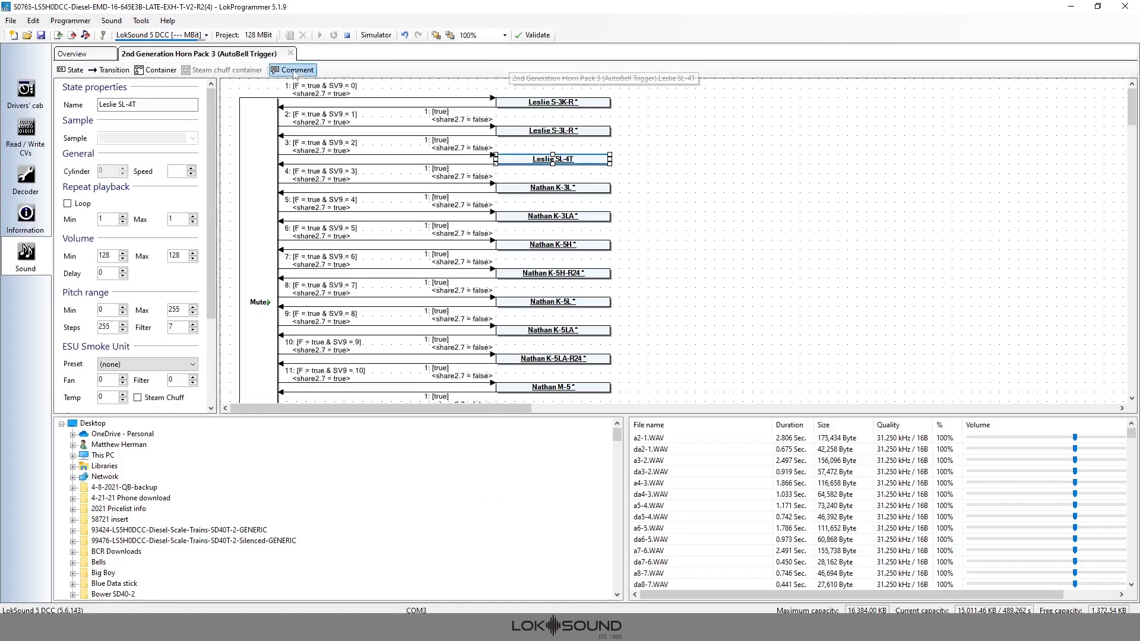
double_click(575, 164)
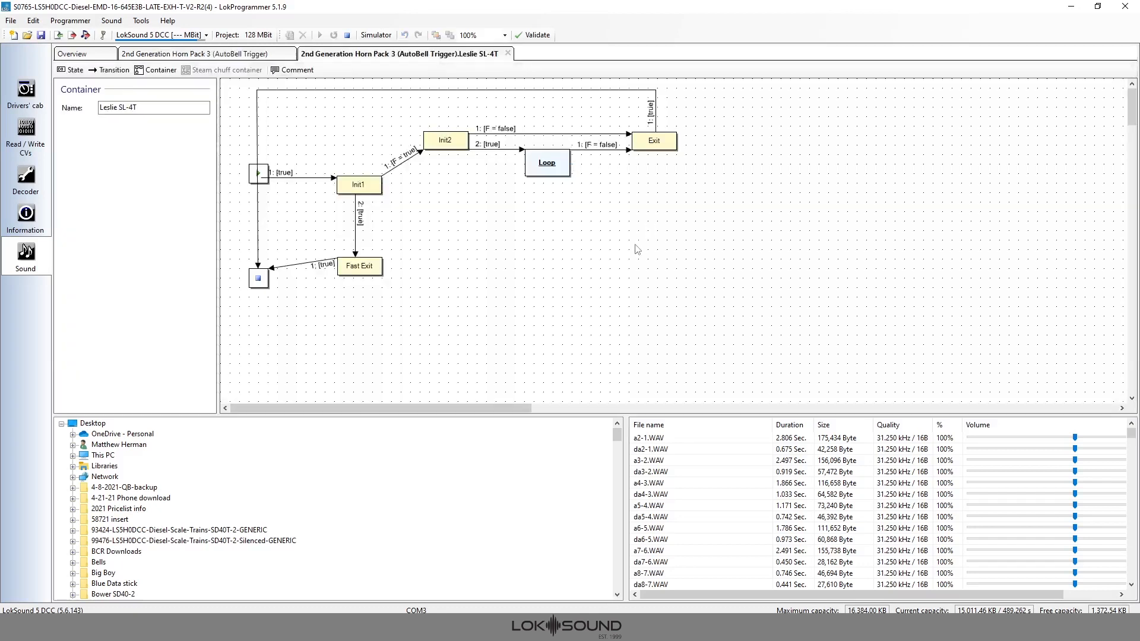
drag(259, 174, 249, 172)
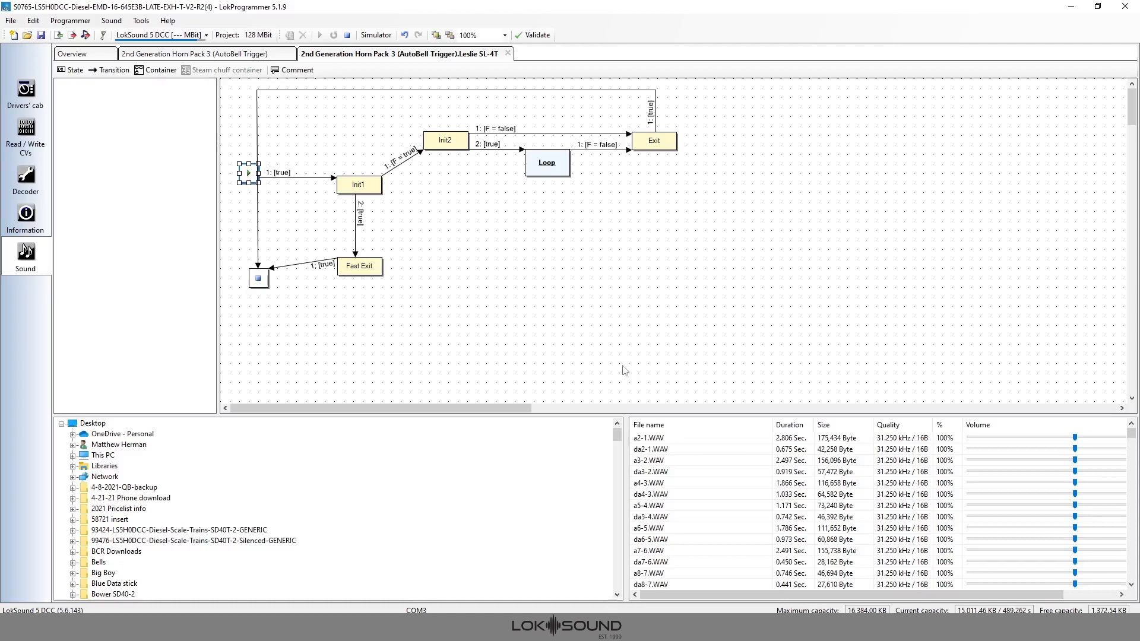
- Select all states and transitions inside the Leslie SL-4T container and copy them
drag(756, 357, 209, 82)
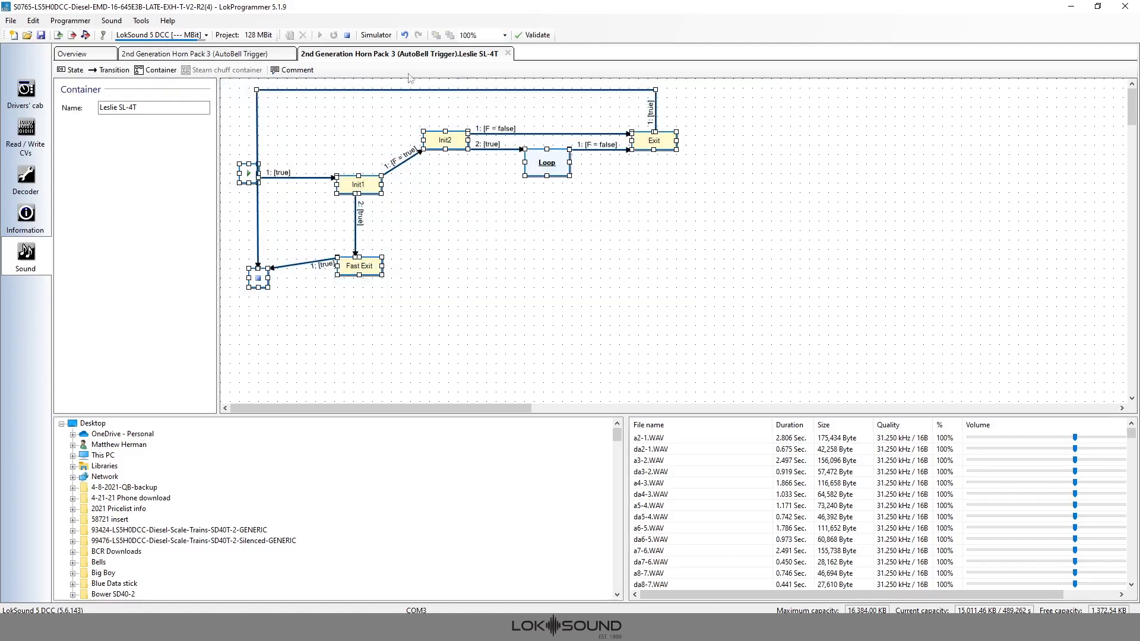
right_click(446, 144)
click(481, 166)
right_click(462, 221)
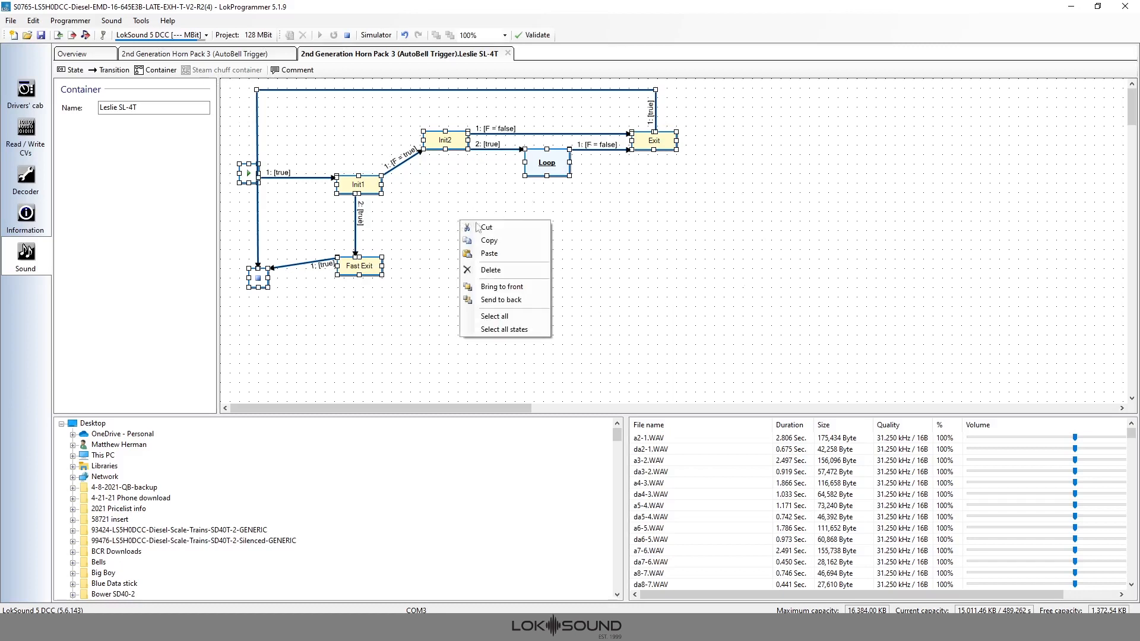
click(506, 329)
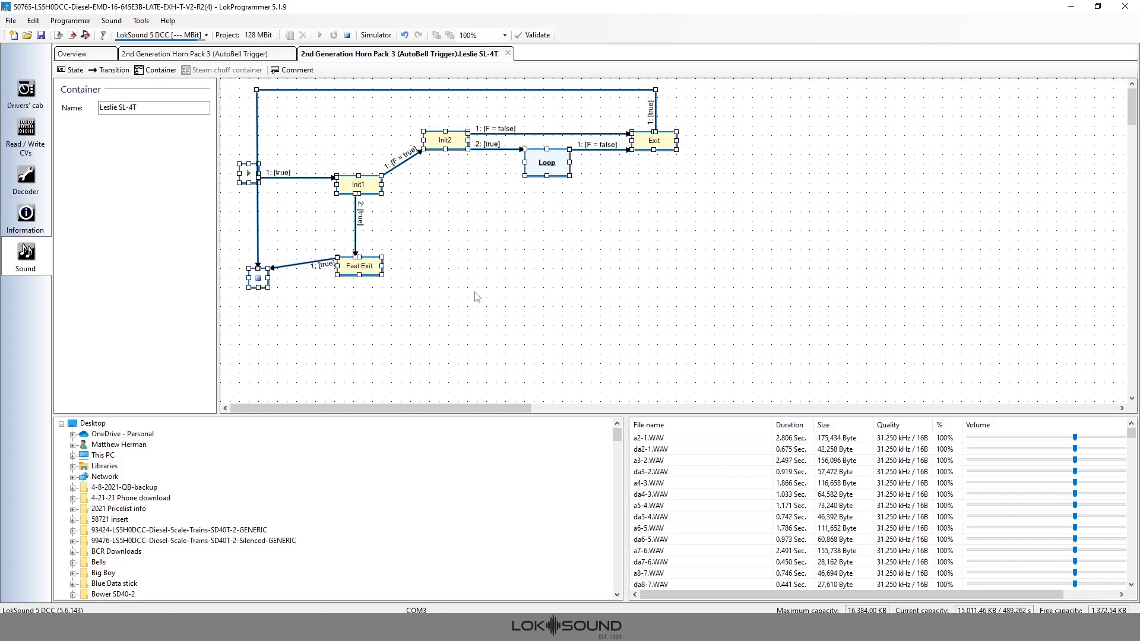
right_click(457, 237)
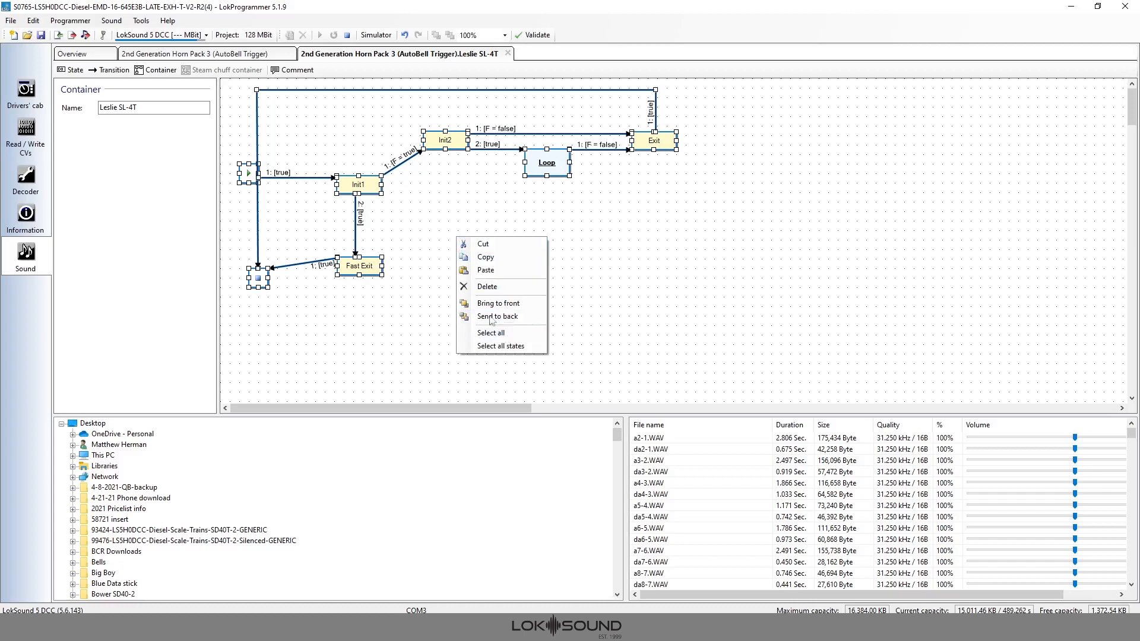
click(530, 347)
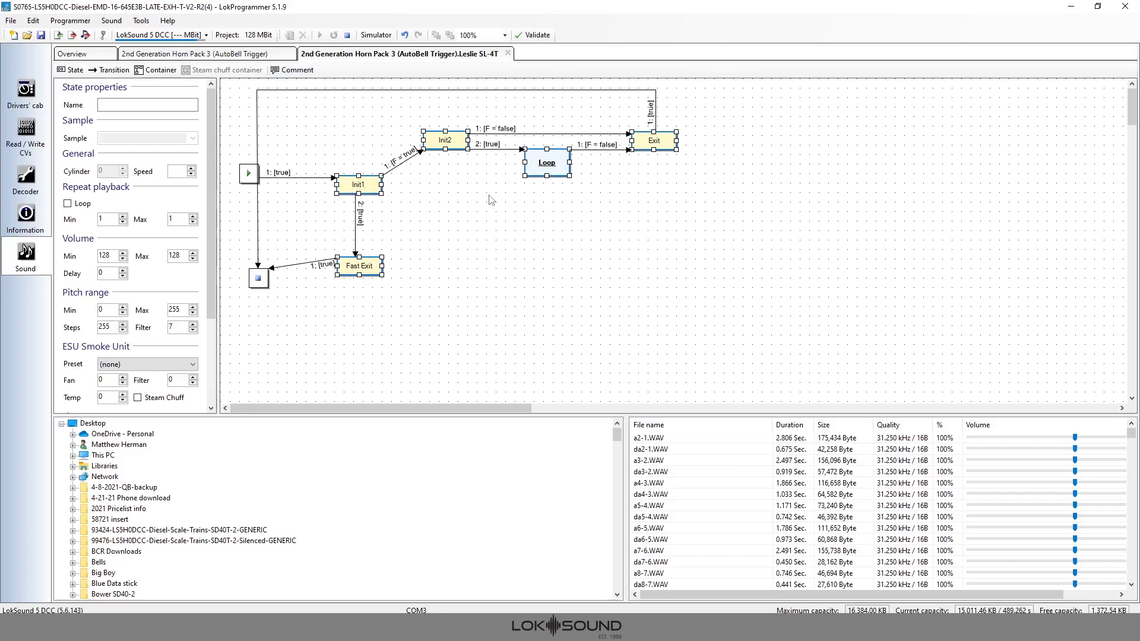
right_click(470, 223)
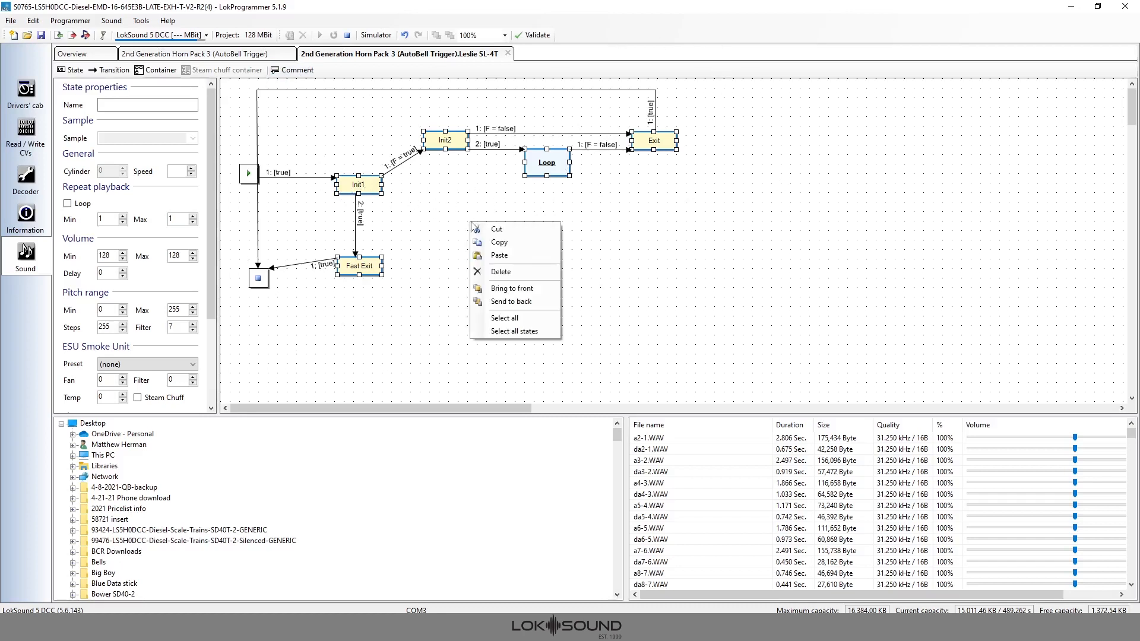
click(506, 318)
right_click(487, 288)
click(522, 310)
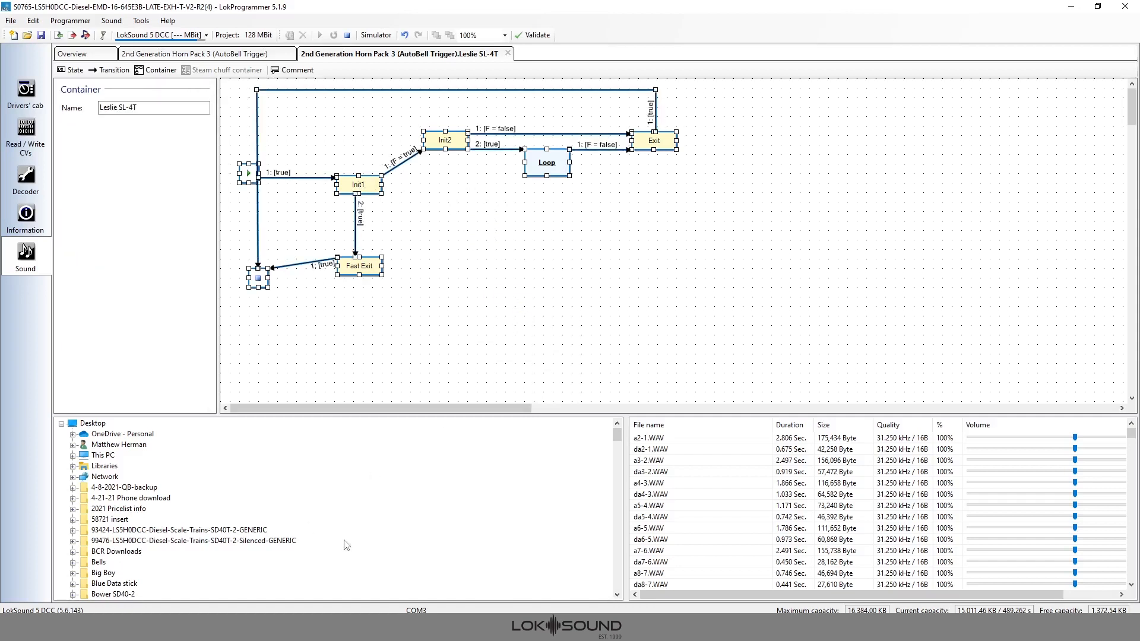
- Switch to the S0828 project and open 2nd Generation Switcher Horn Pack 1 (AutoBell Trigger) in sound slot 3
mouse_move(509, 629)
click(545, 591)
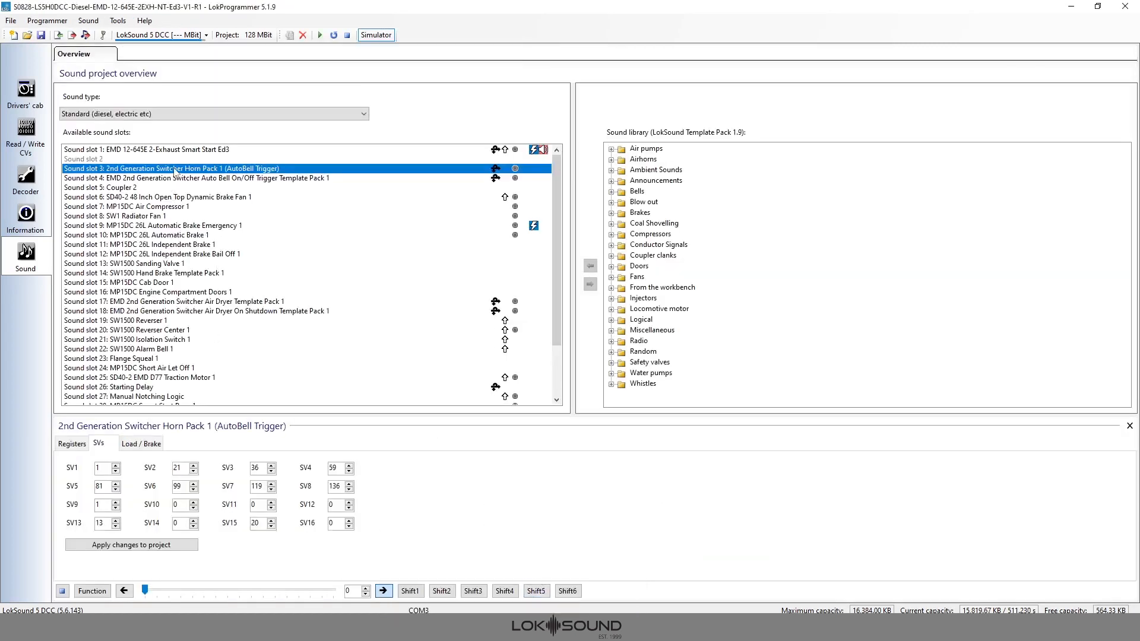
double_click(176, 170)
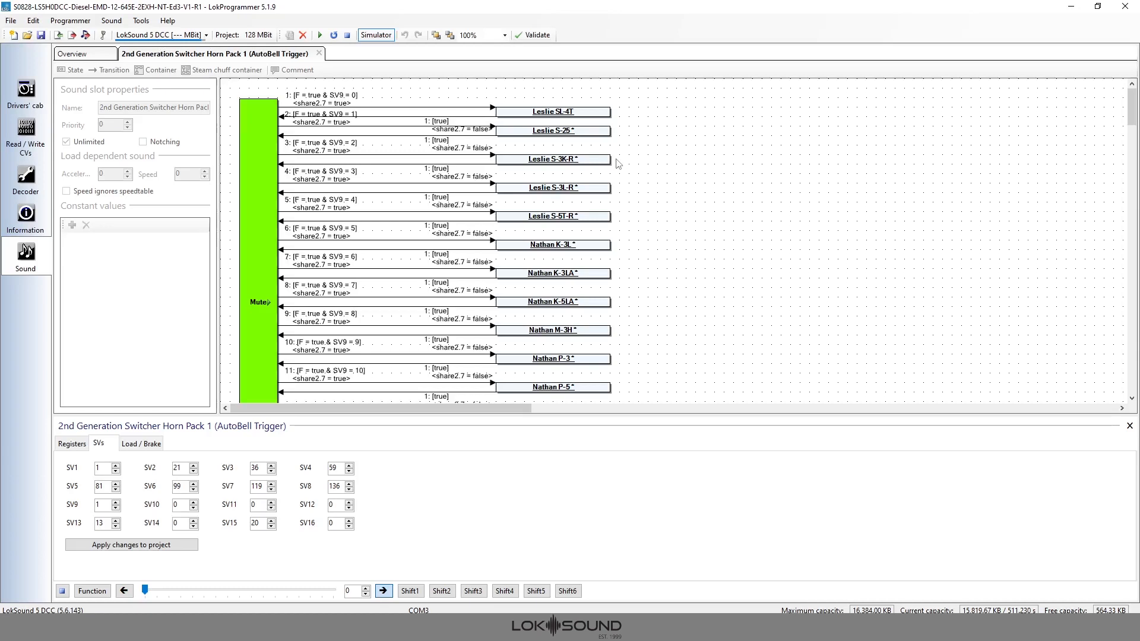
- Examine the horn containers in the S0828 horn pack and the SV9 conditions on the transitions leading to them
scroll(587, 165, down, 5)
scroll(587, 165, up, 5)
scroll(636, 212, down, 3)
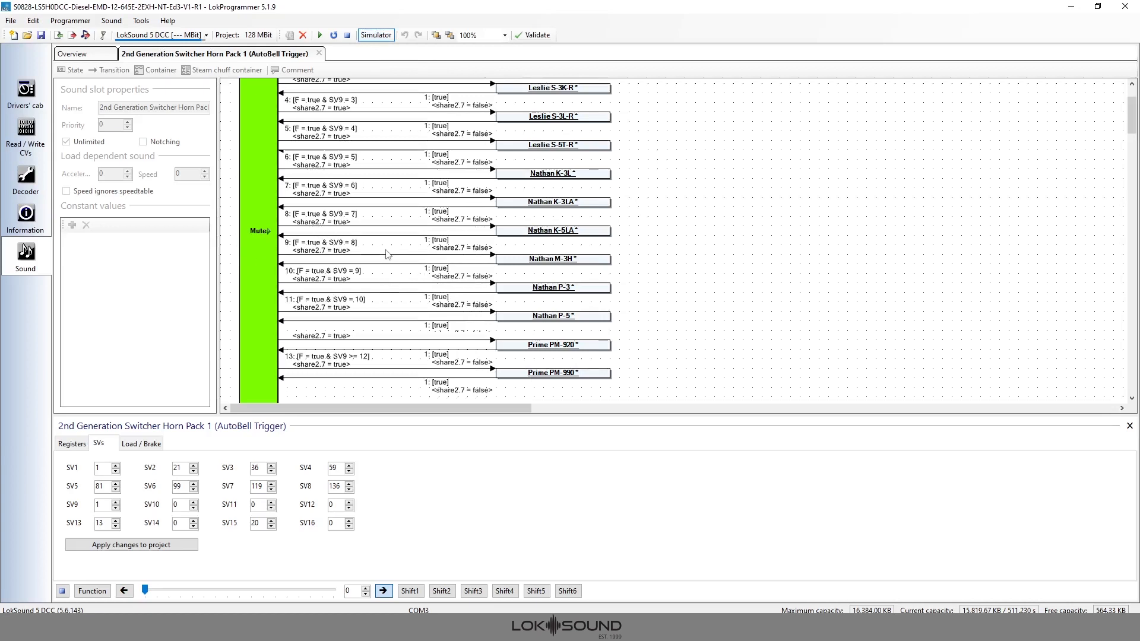
scroll(389, 256, up, 3)
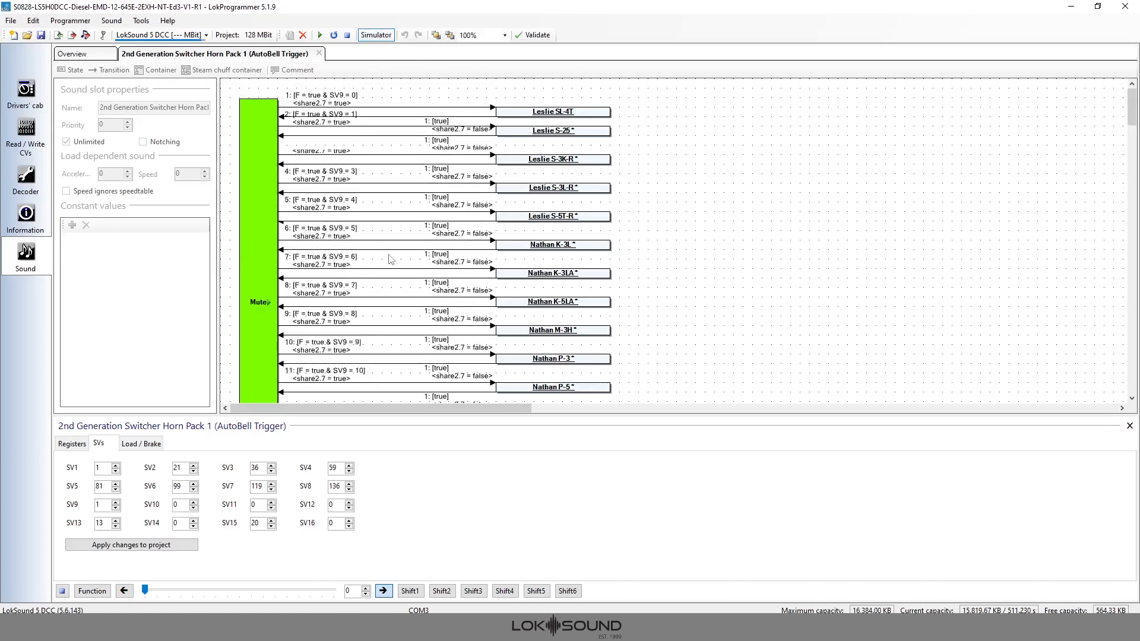
click(585, 116)
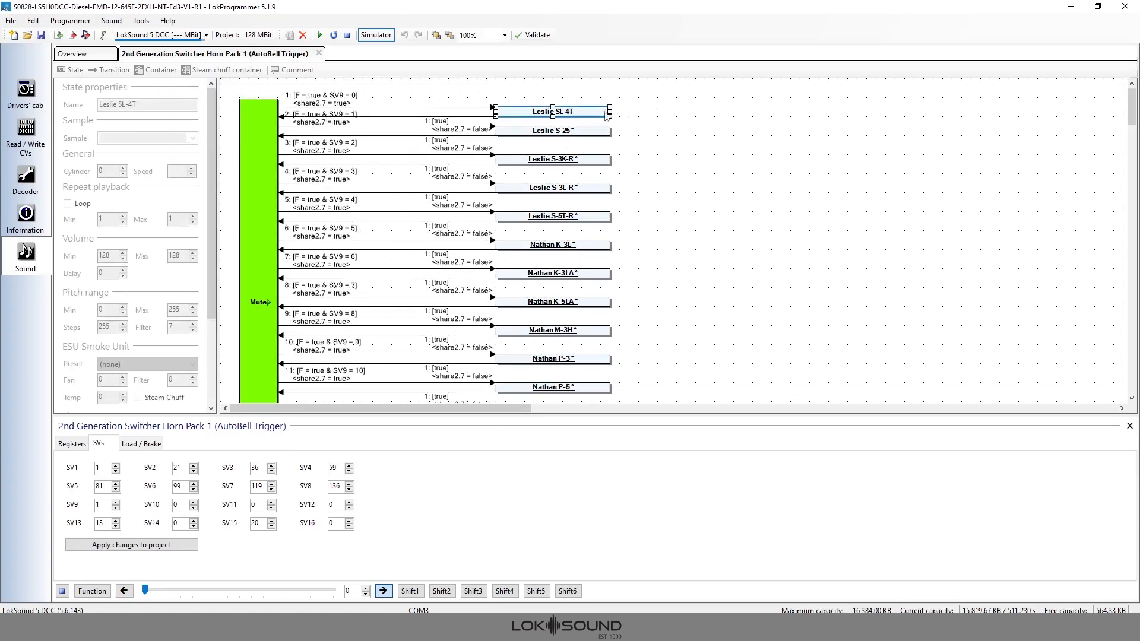
click(565, 161)
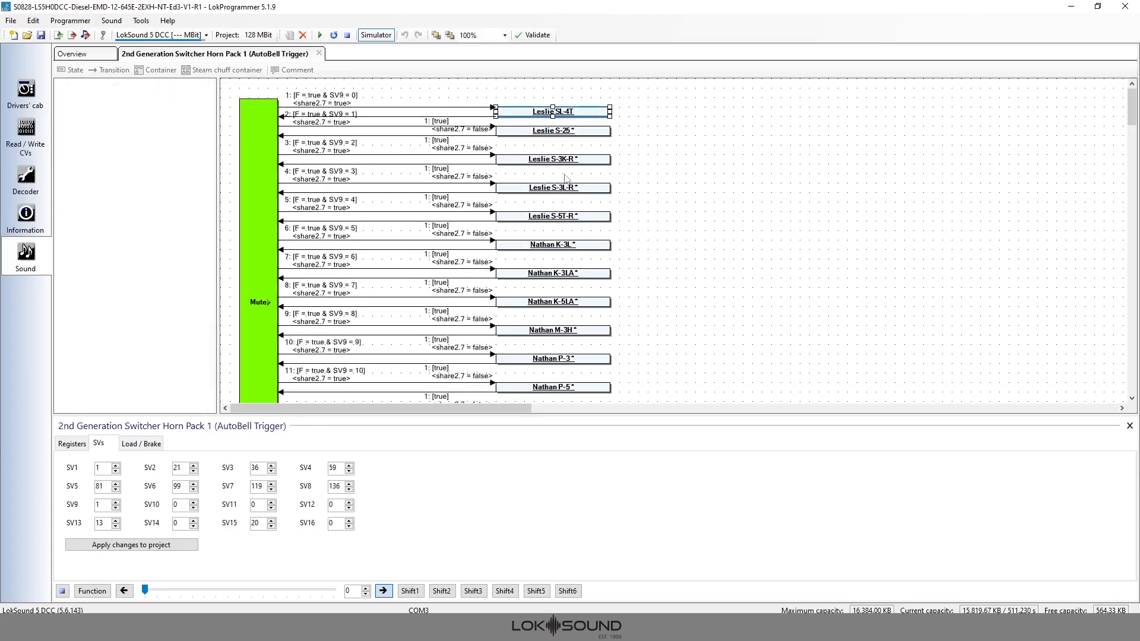
click(576, 113)
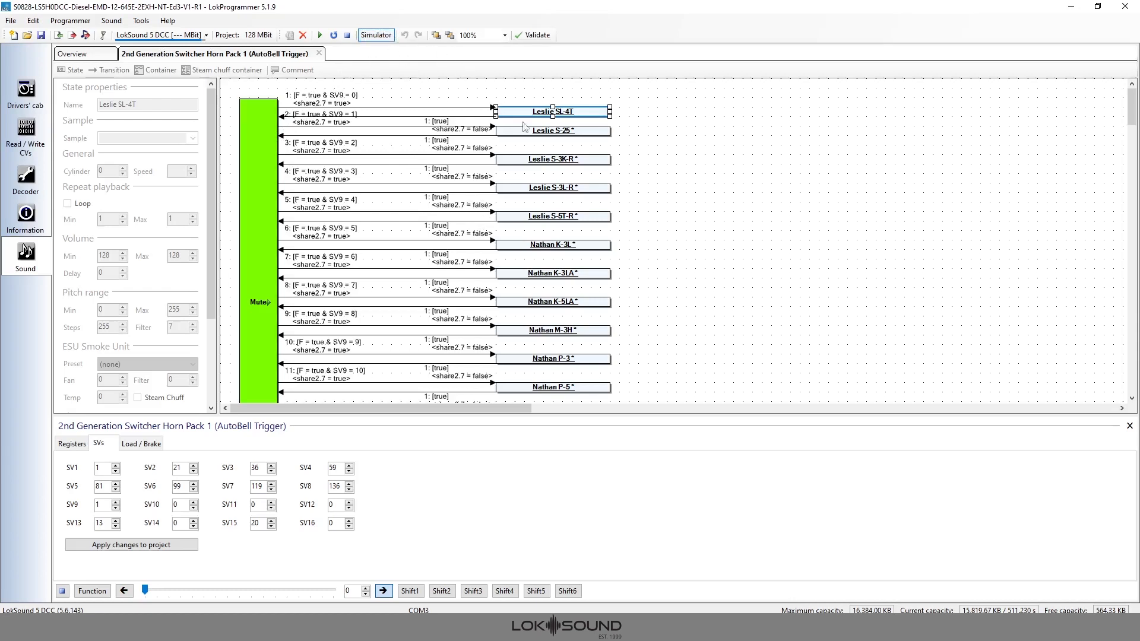
click(575, 132)
click(575, 160)
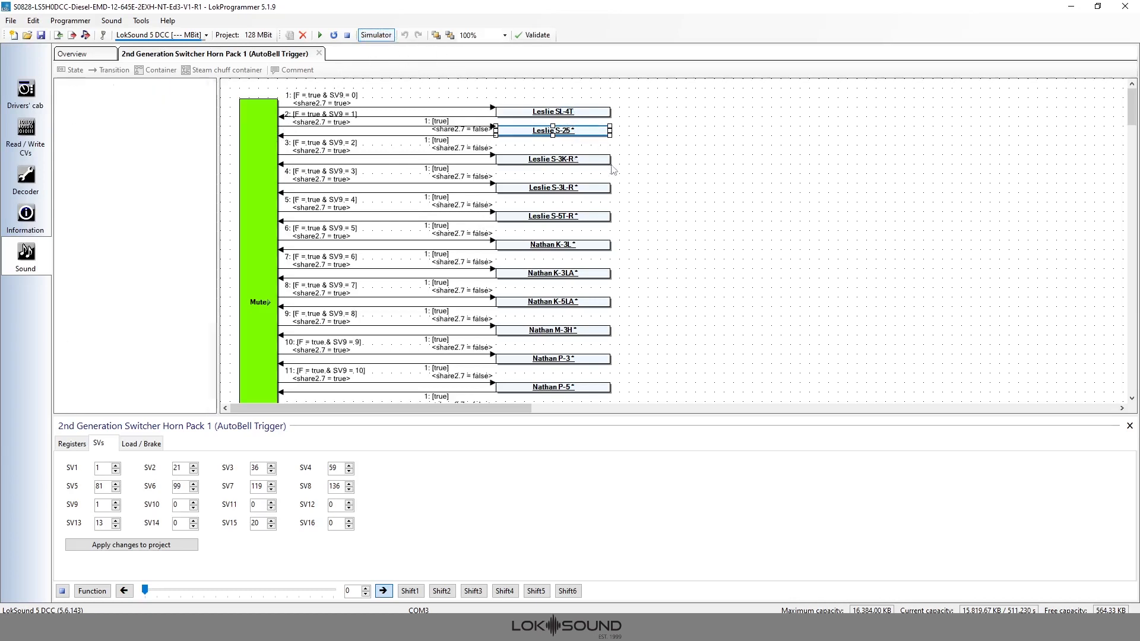
click(571, 115)
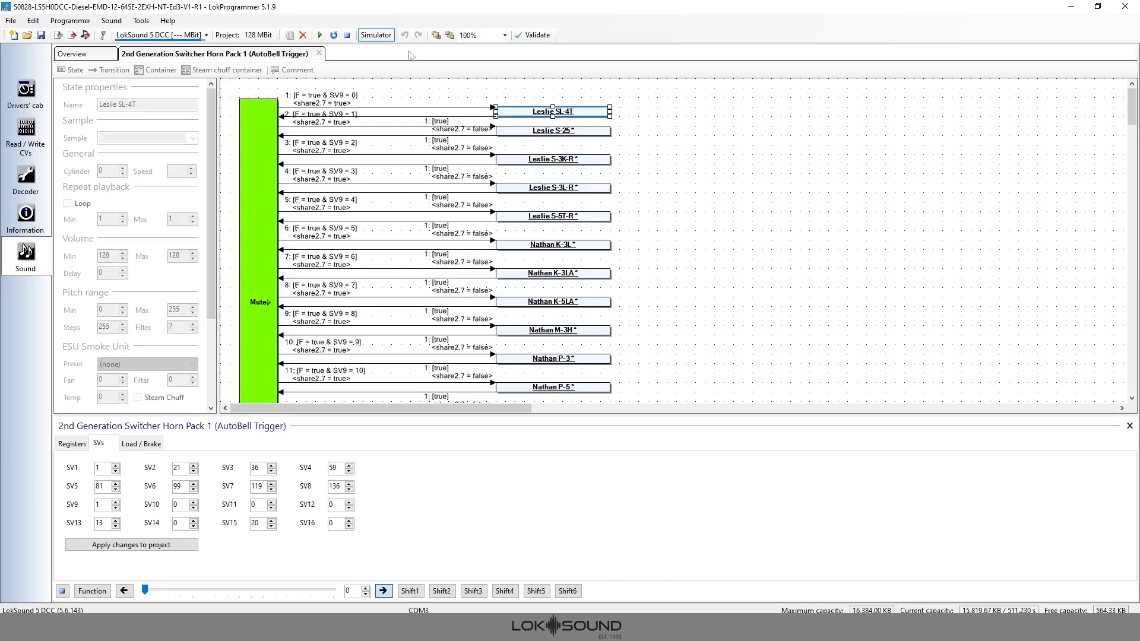
- Turn off the simulator and delete all horn containers and transitions from the S0828 horn pack, leaving only the Mute state
click(377, 37)
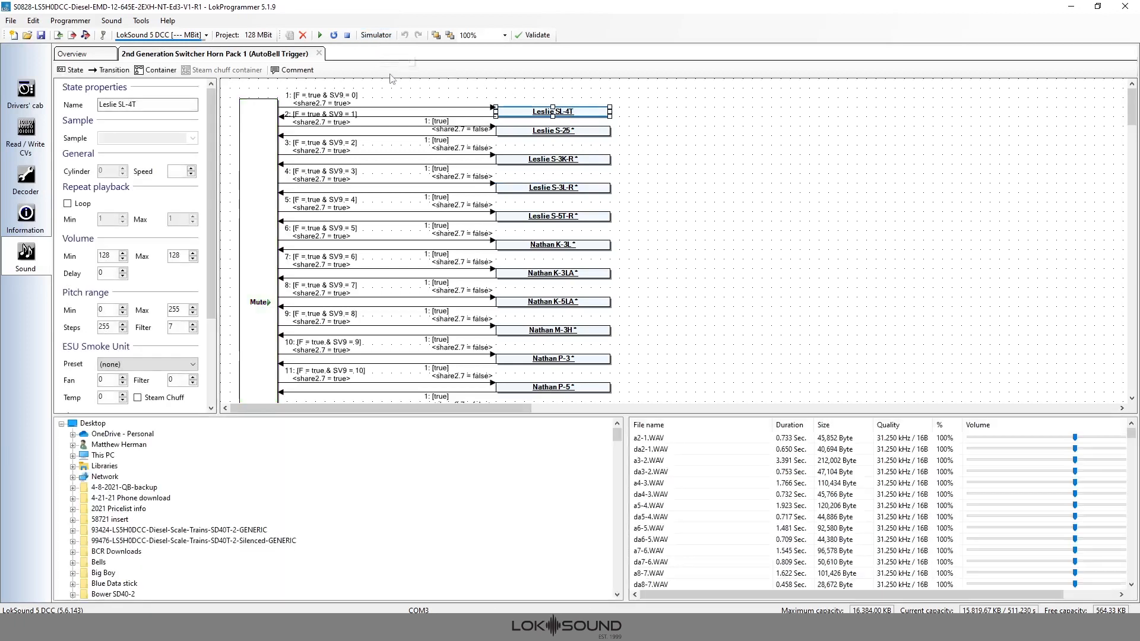
drag(590, 114, 591, 114)
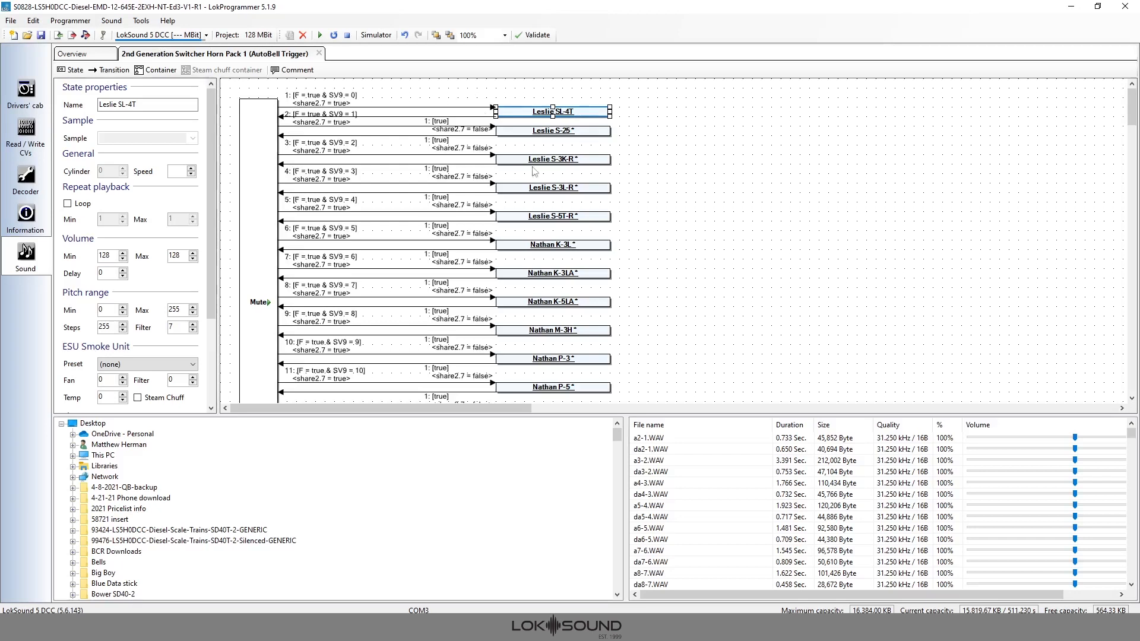
right_click(673, 174)
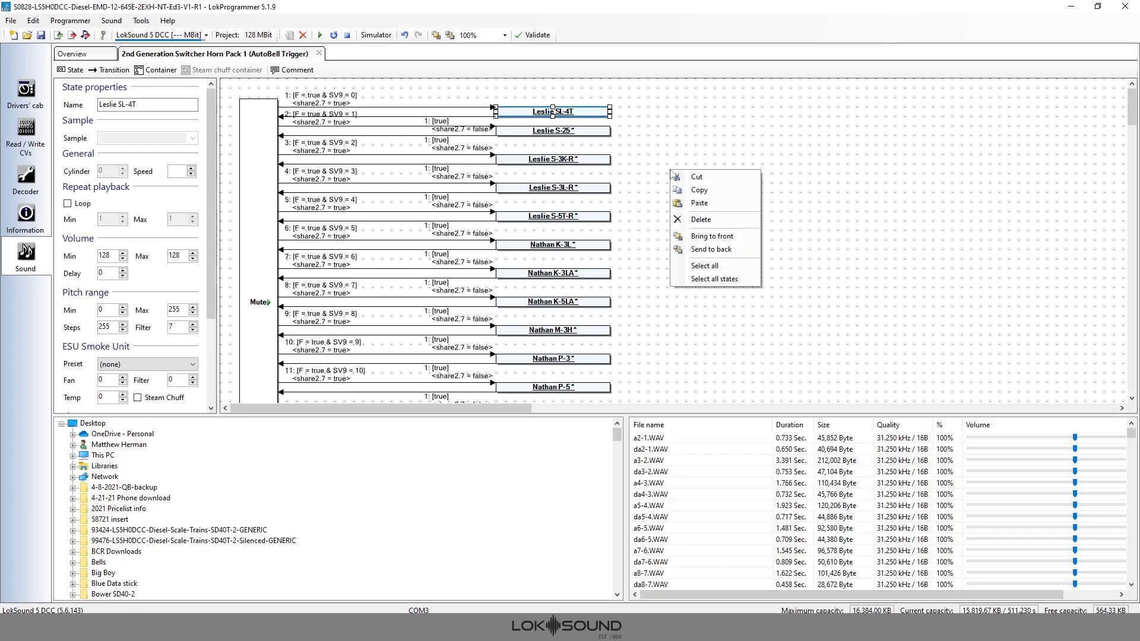
click(704, 266)
right_click(679, 221)
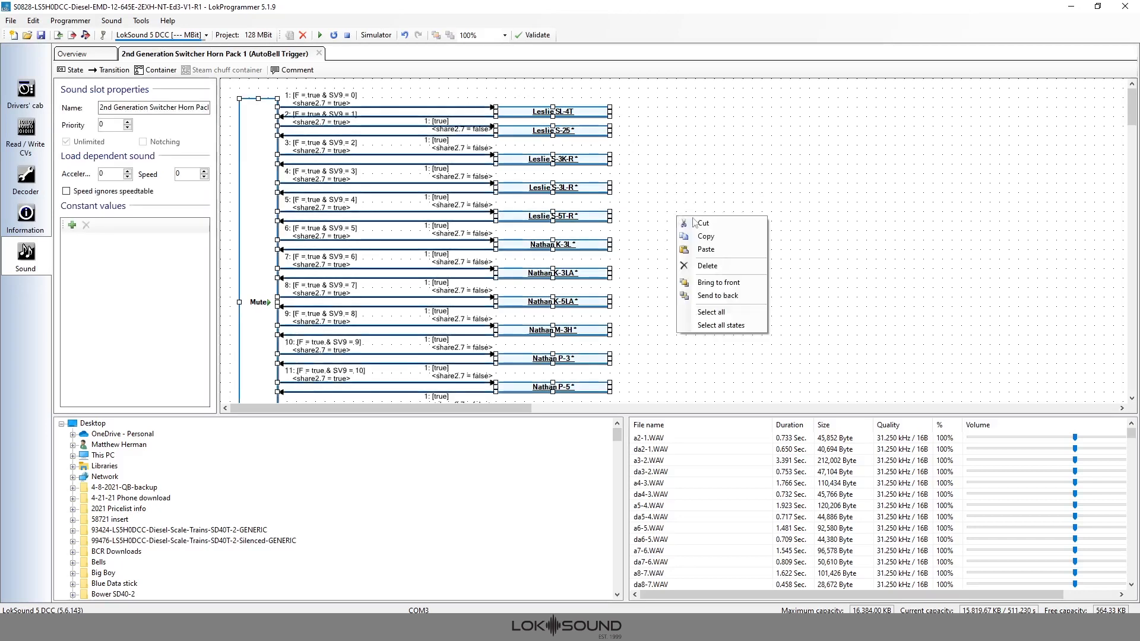
click(706, 264)
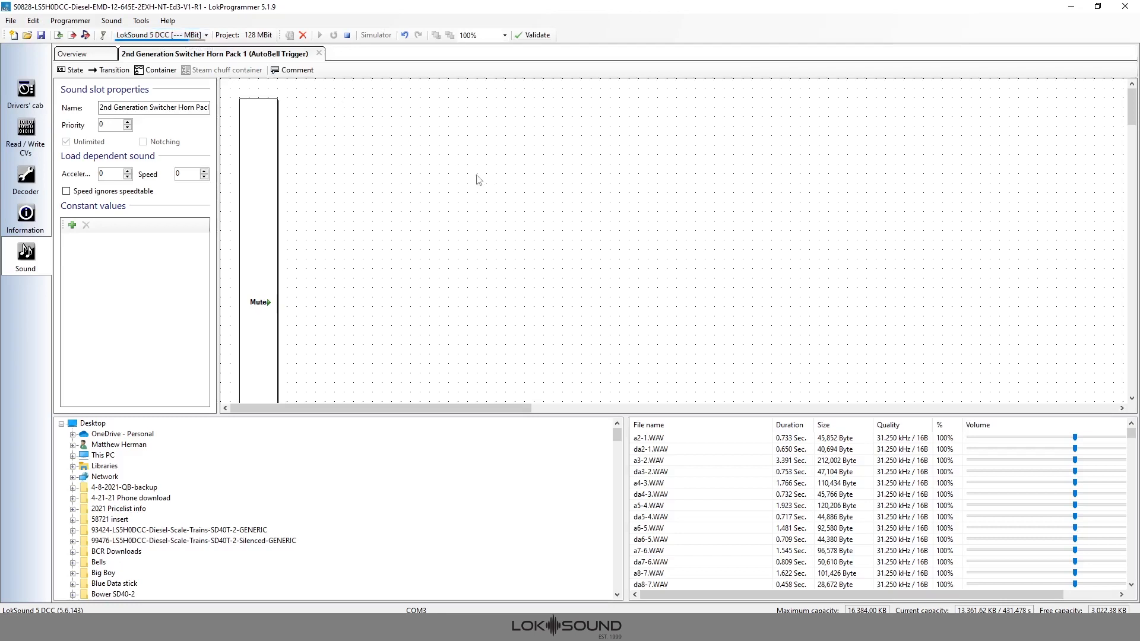
- Copy the full contents of the Leslie SL-4T container in the S0765 project and return to the emptied S0828 horn pack
click(508, 630)
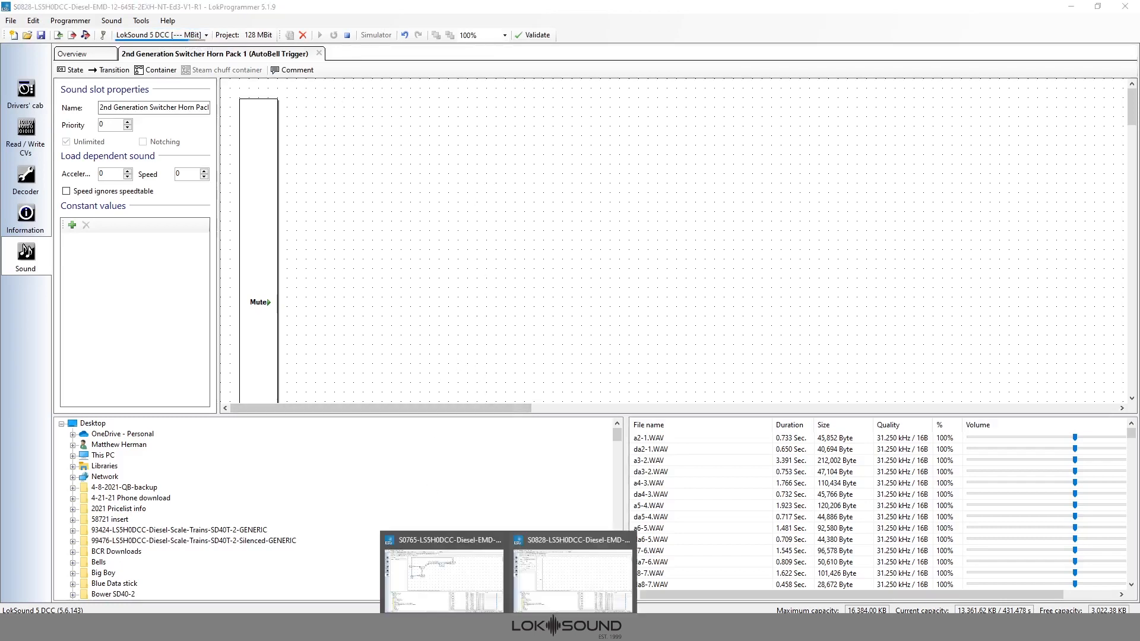
click(463, 585)
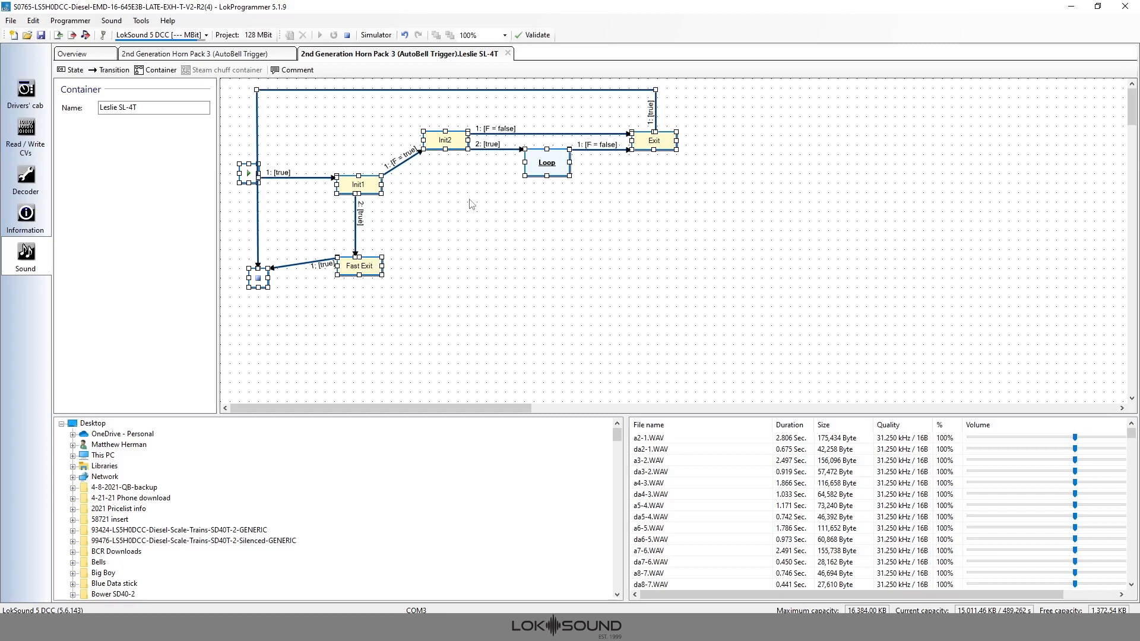
right_click(484, 176)
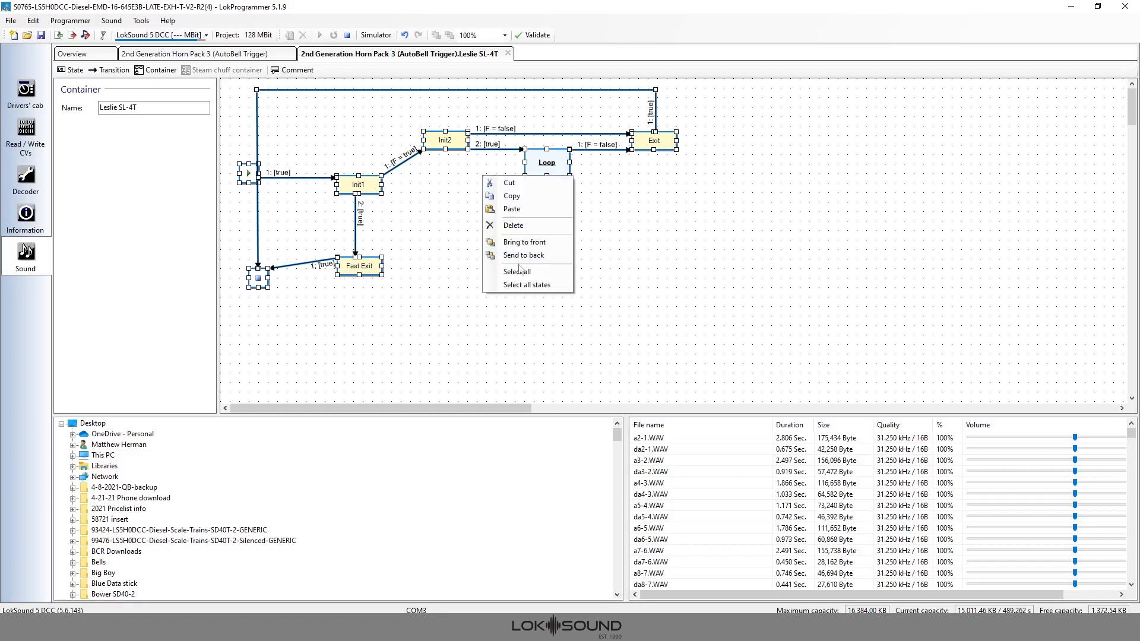
click(510, 198)
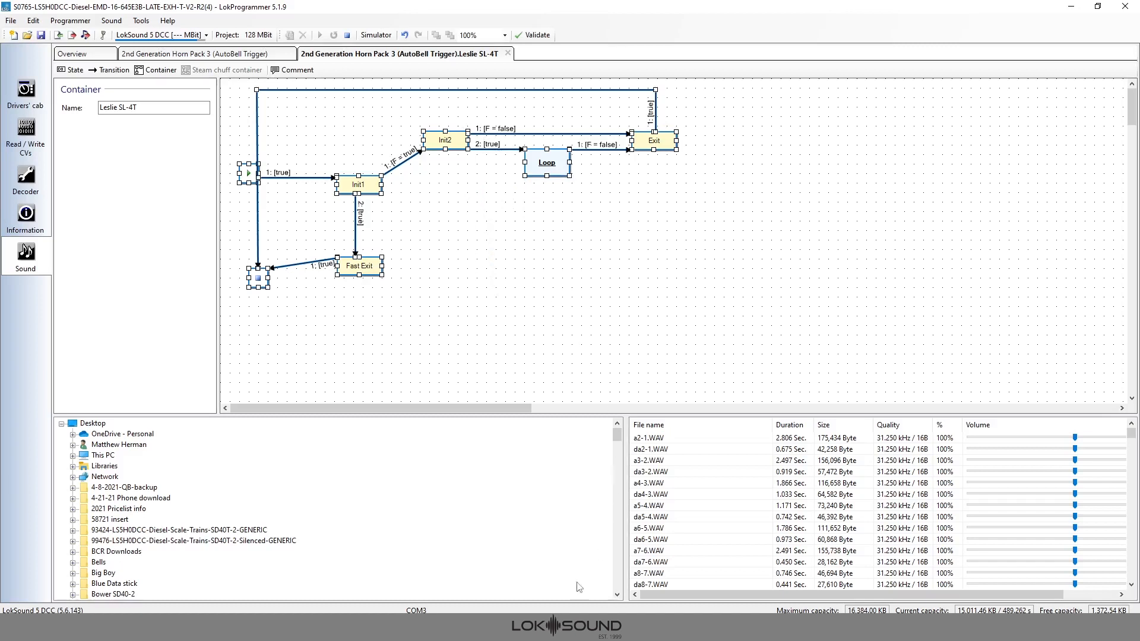
mouse_move(509, 630)
click(556, 587)
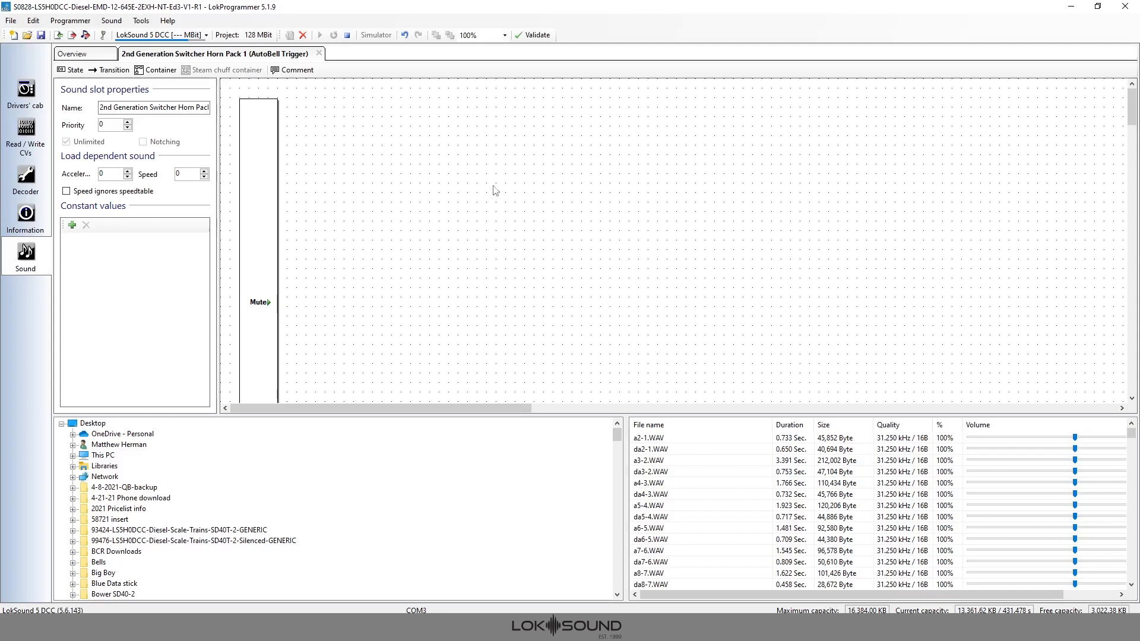
- Paste the copied Leslie SL-4T horn states and transitions into the horn pack and place them clear of the Mute state
right_click(429, 201)
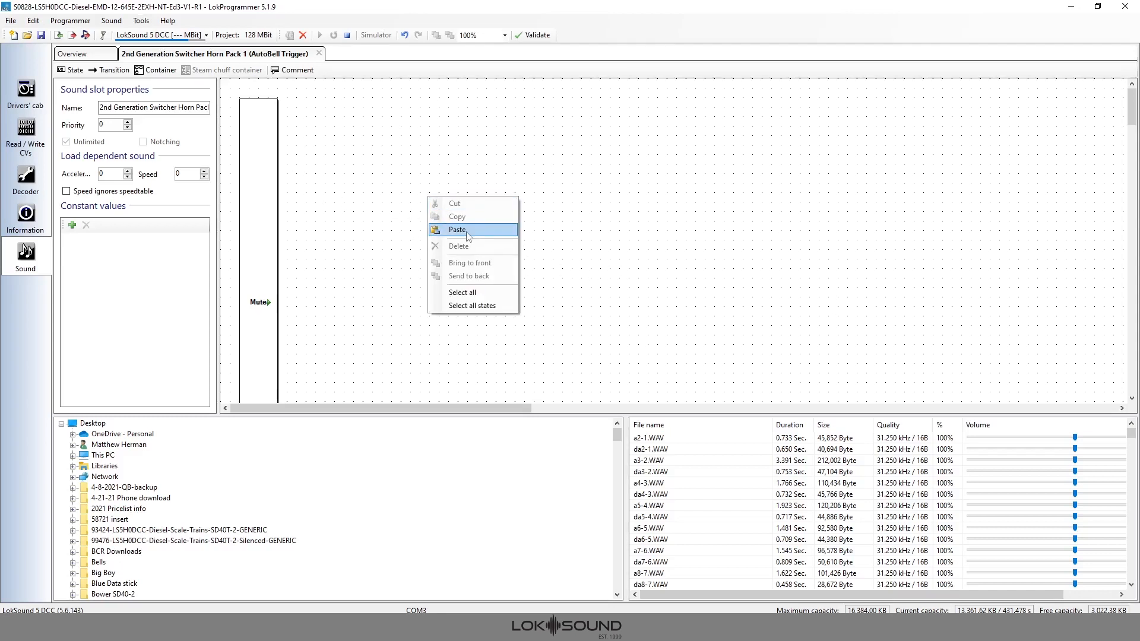
click(462, 232)
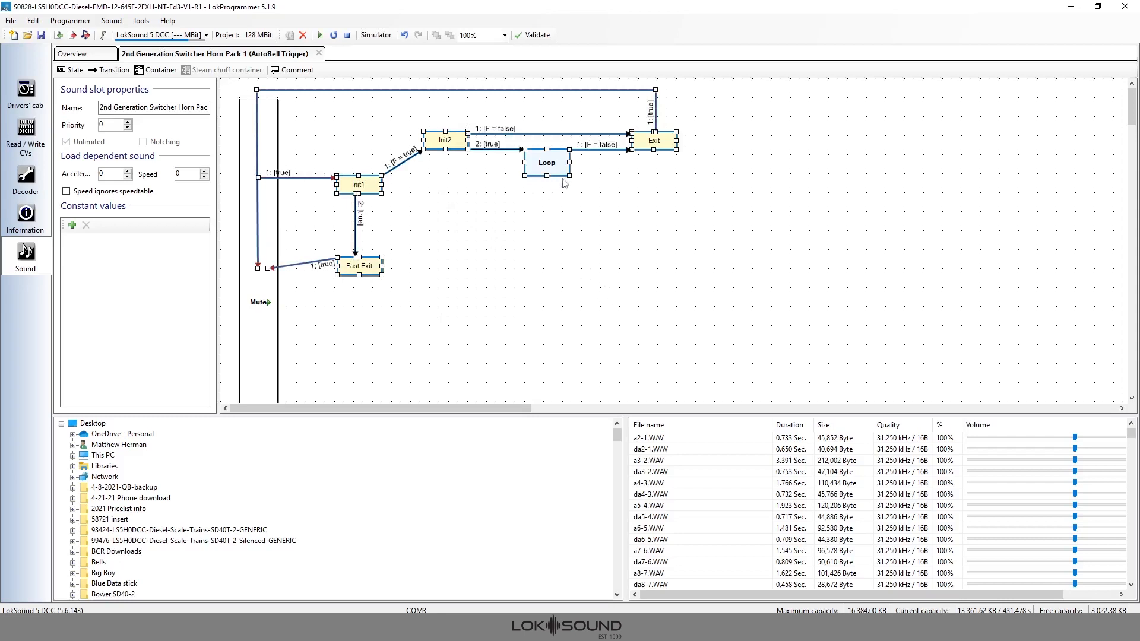
drag(545, 172, 650, 187)
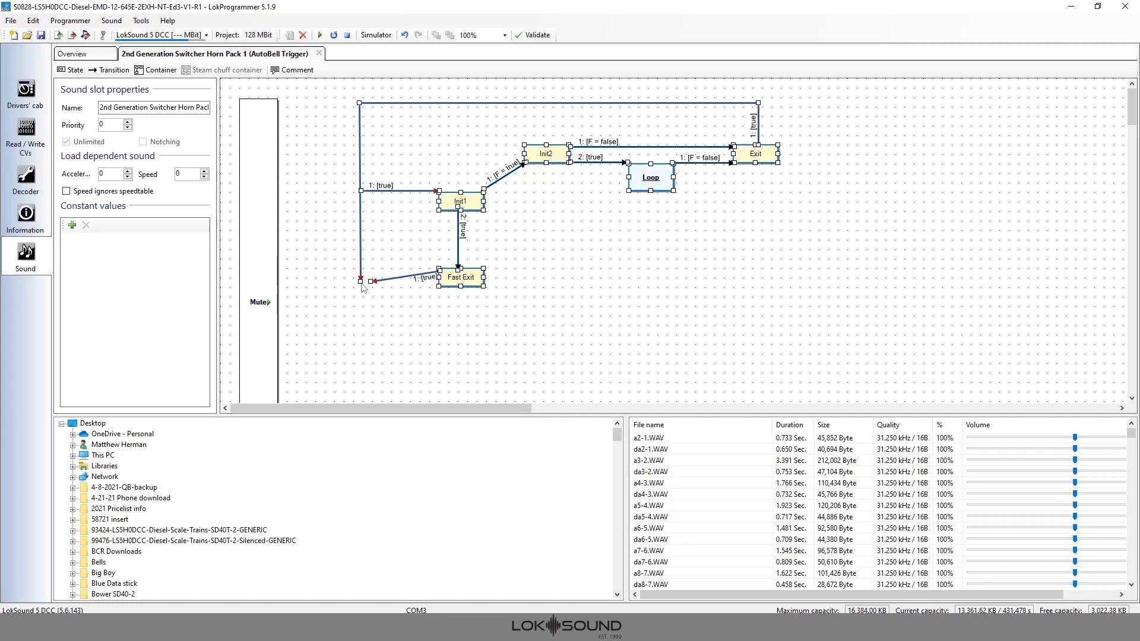
mouse_move(360, 281)
mouse_down()
mouse_move(348, 280)
mouse_move(360, 290)
mouse_up()
click(404, 255)
- Attach the start of Init1's incoming transition and the end of Exit's return transition to the Mute state
click(371, 203)
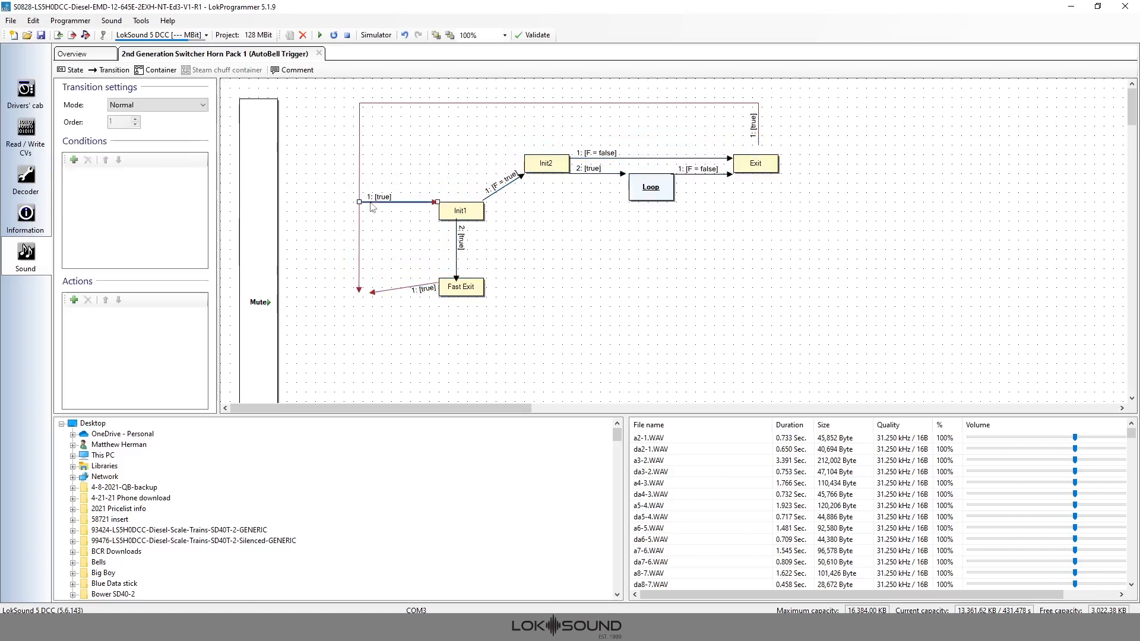
drag(360, 203, 277, 202)
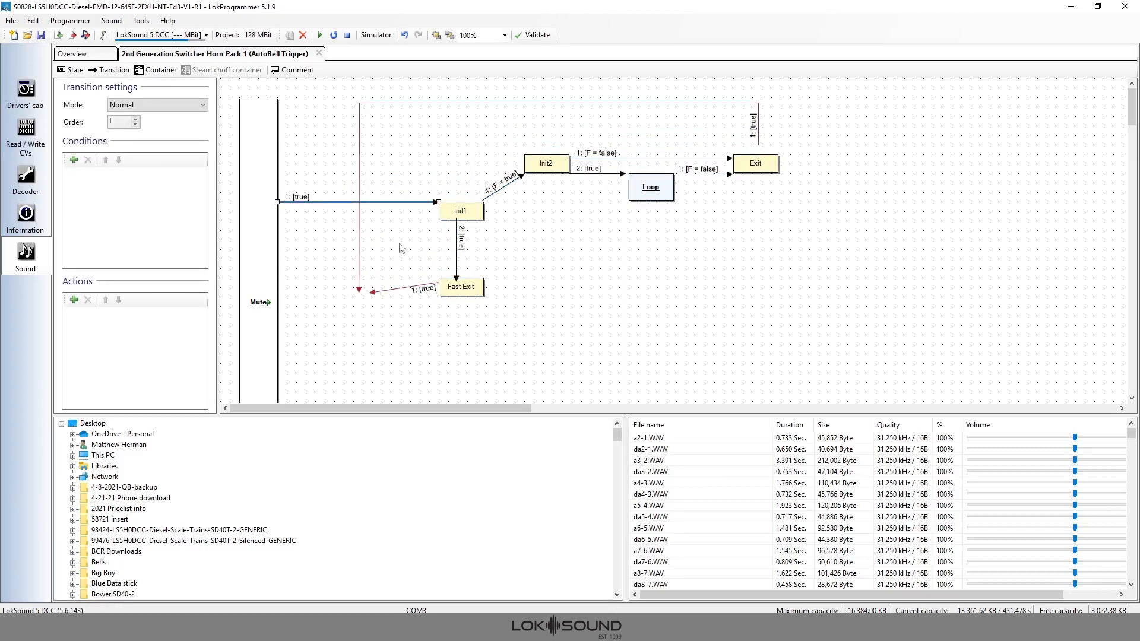
mouse_move(358, 291)
mouse_down()
mouse_move(357, 273)
mouse_move(356, 304)
mouse_up()
click(357, 312)
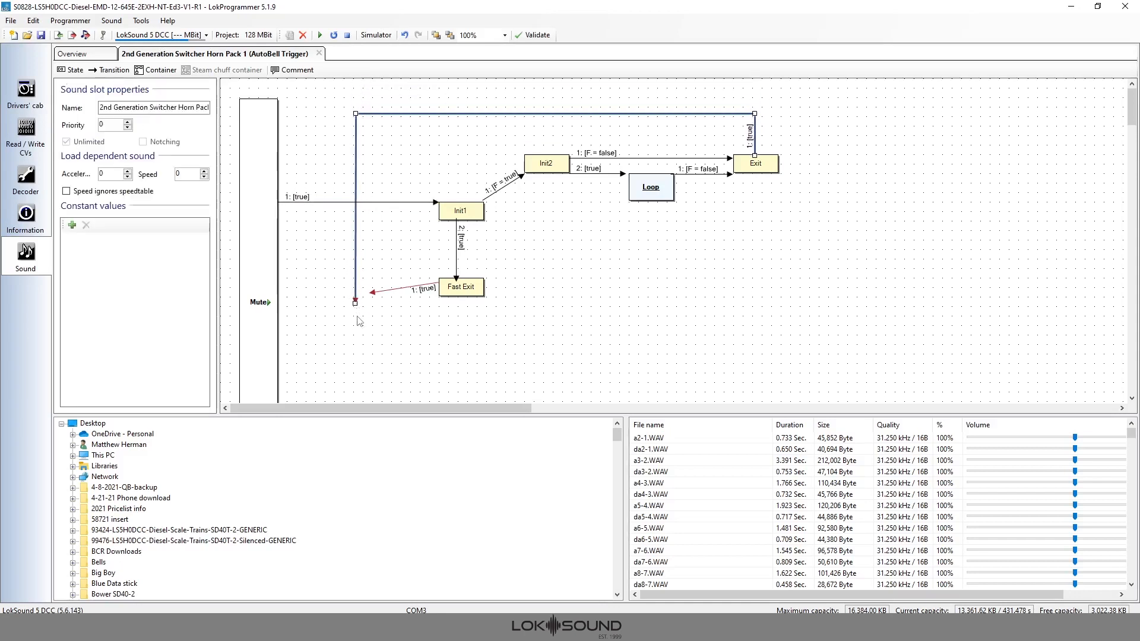
click(356, 301)
drag(355, 303, 277, 303)
- Attach Fast Exit's return transition to Mute and reroute Exit's return line nearly horizontally to Mute's upper end
click(370, 295)
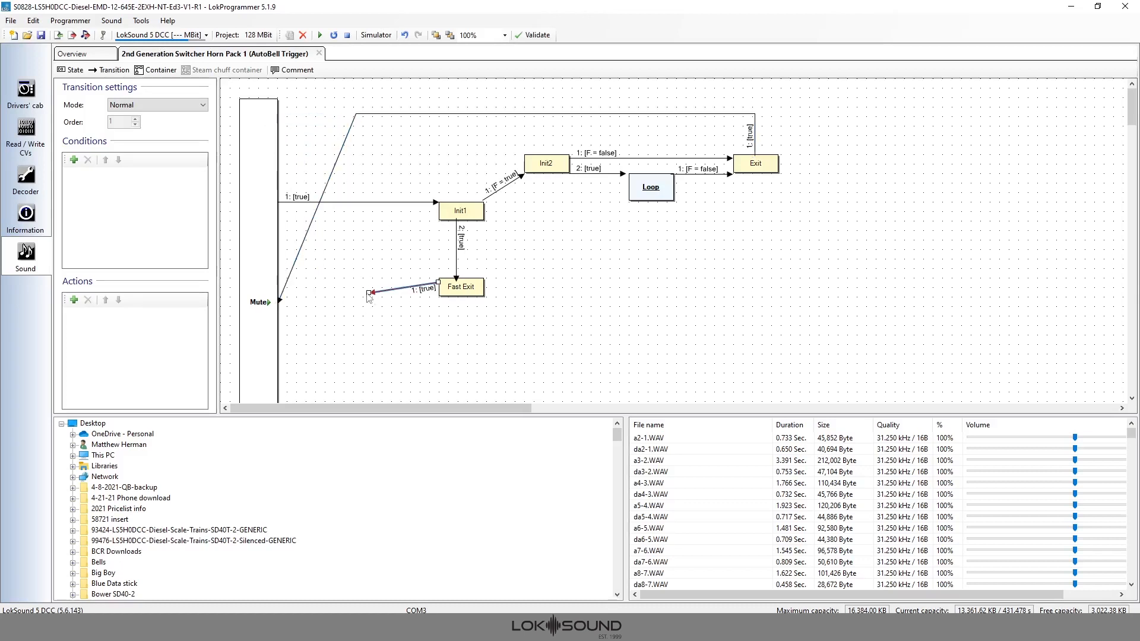
drag(370, 297, 277, 115)
click(281, 303)
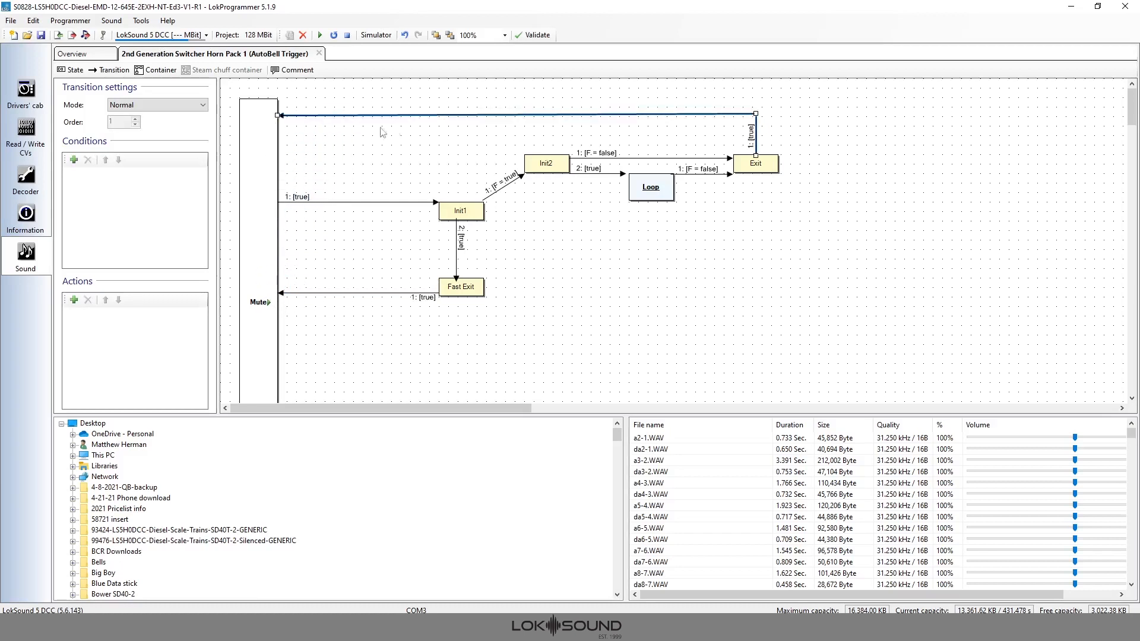
click(472, 115)
mouse_move(471, 116)
mouse_down()
mouse_move(476, 105)
mouse_move(474, 114)
mouse_up()
drag(278, 115, 274, 111)
click(347, 169)
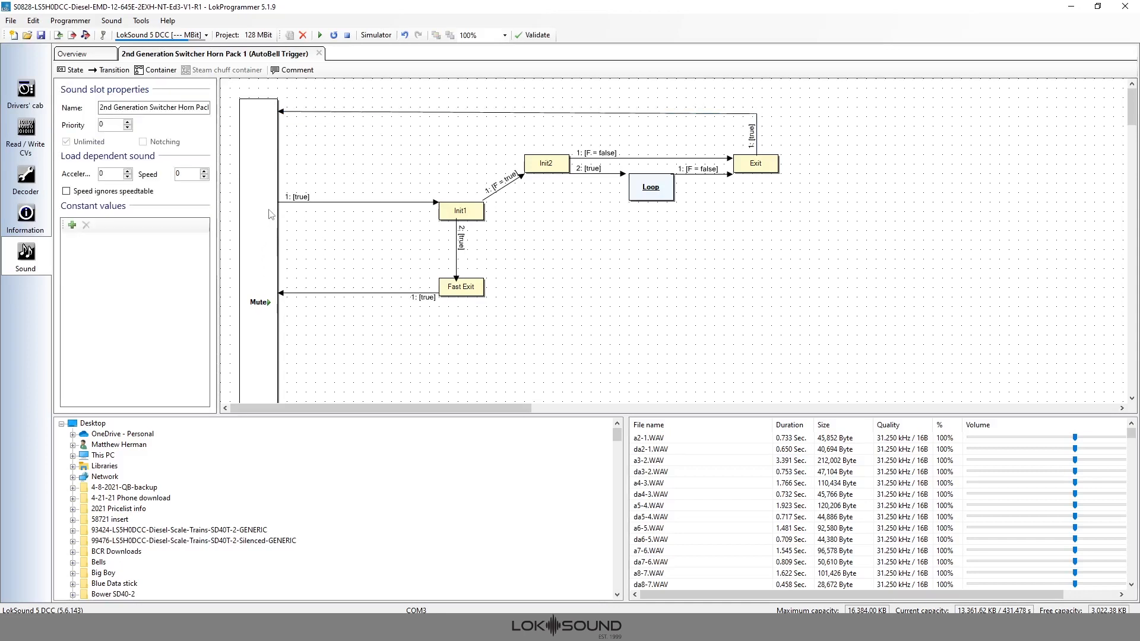
- Inspect the Init1 state's properties and validate the rebuilt horn flow
click(465, 214)
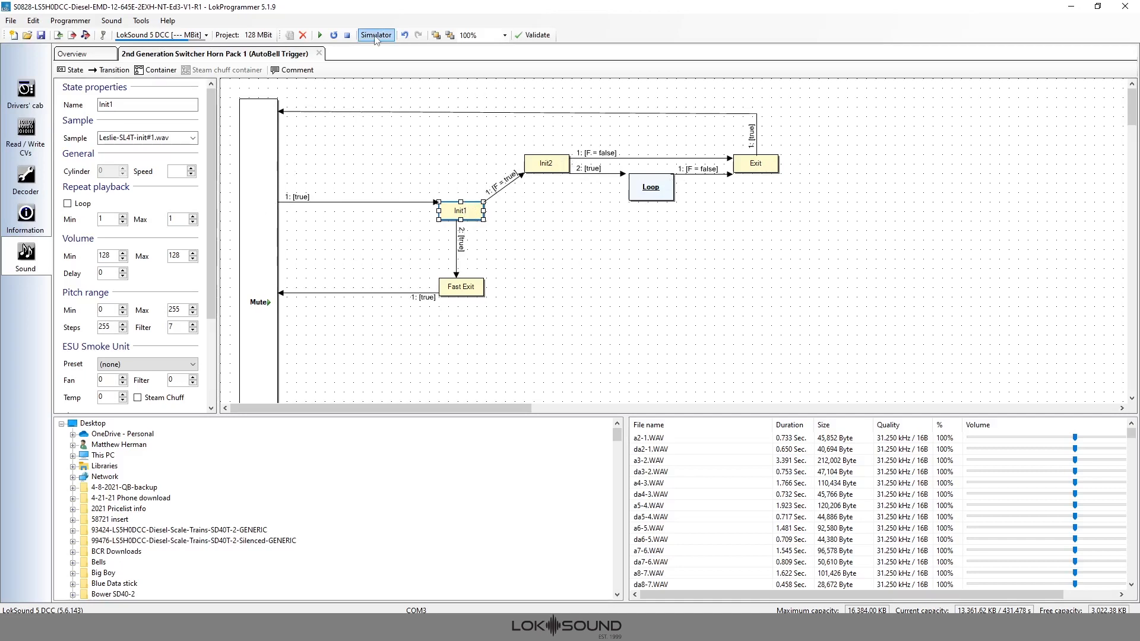
click(538, 37)
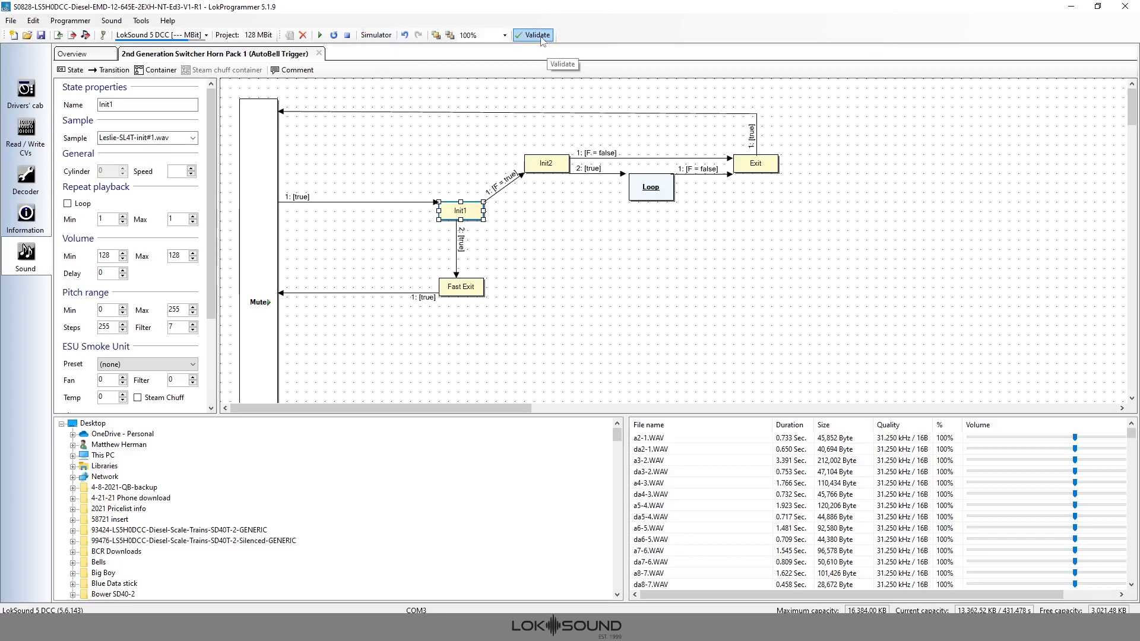
click(532, 36)
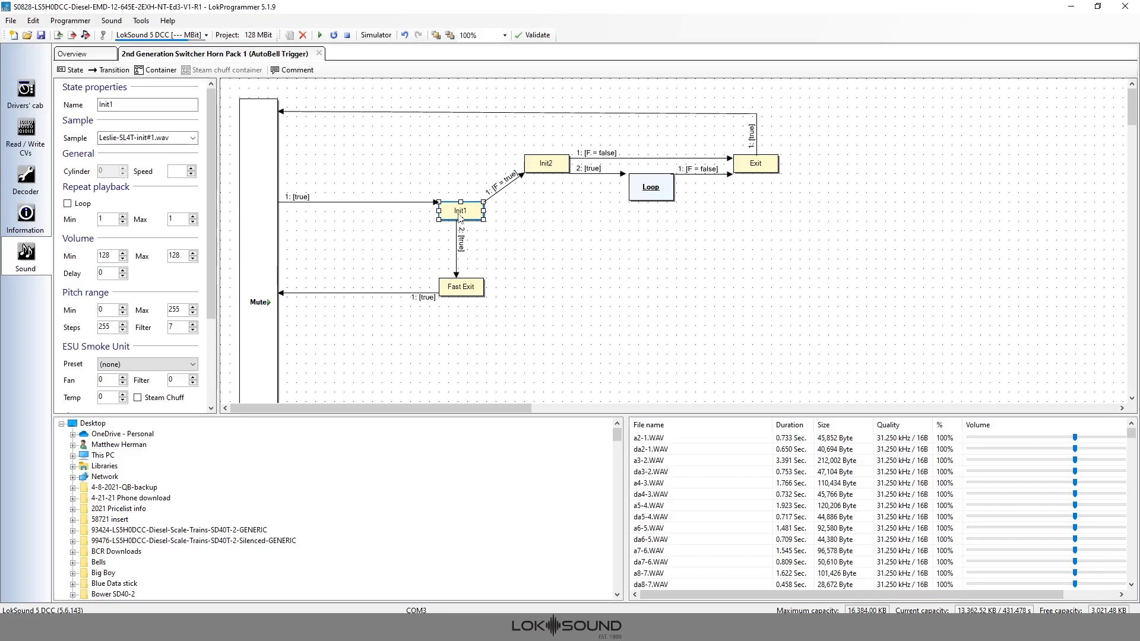
- Add the condition Function = true to the transition from Mute to Init1
click(336, 203)
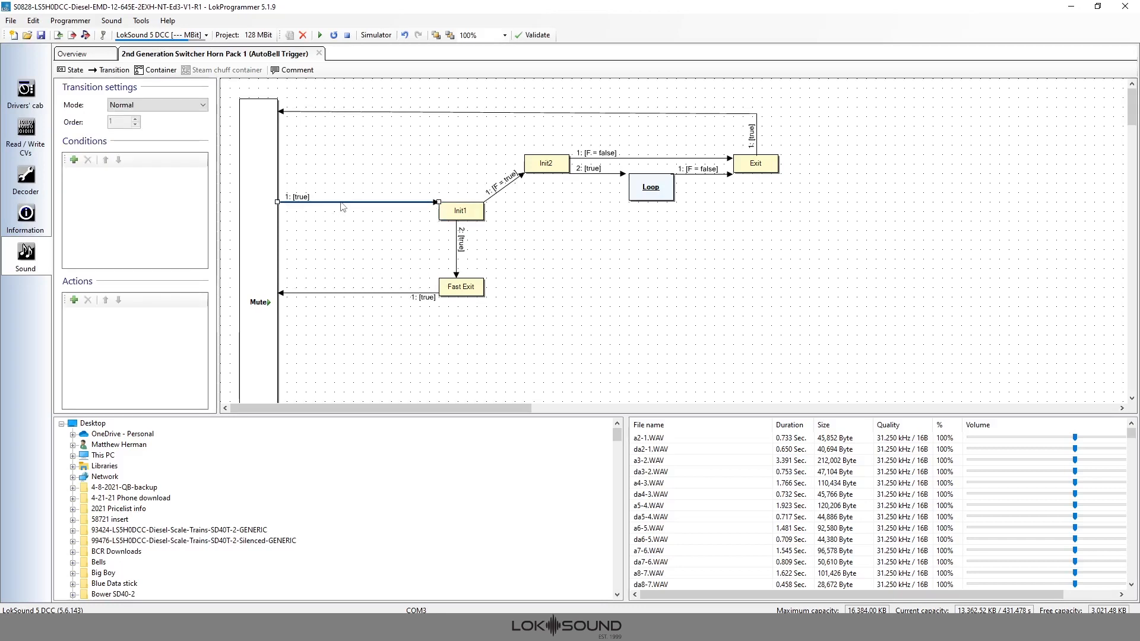
click(75, 160)
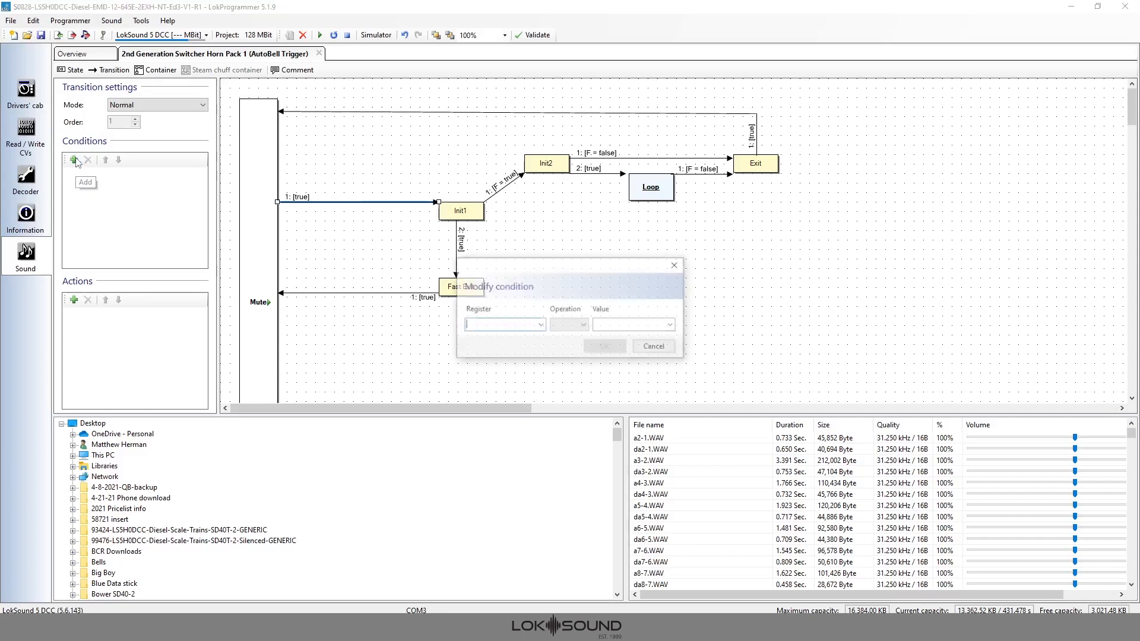
click(540, 325)
drag(540, 351, 540, 364)
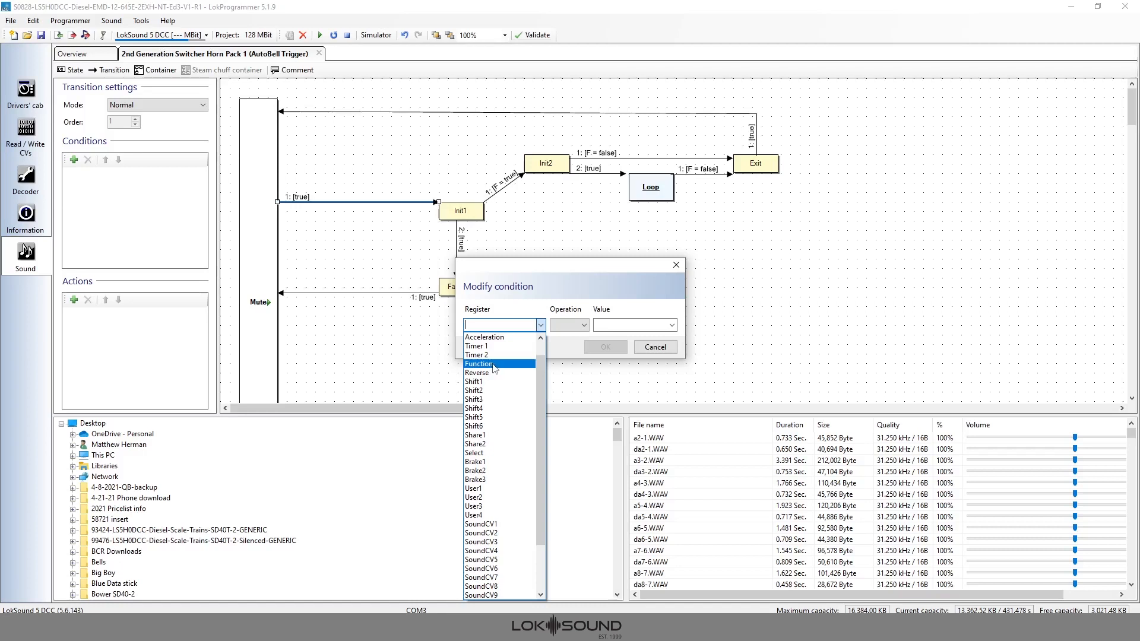
click(494, 364)
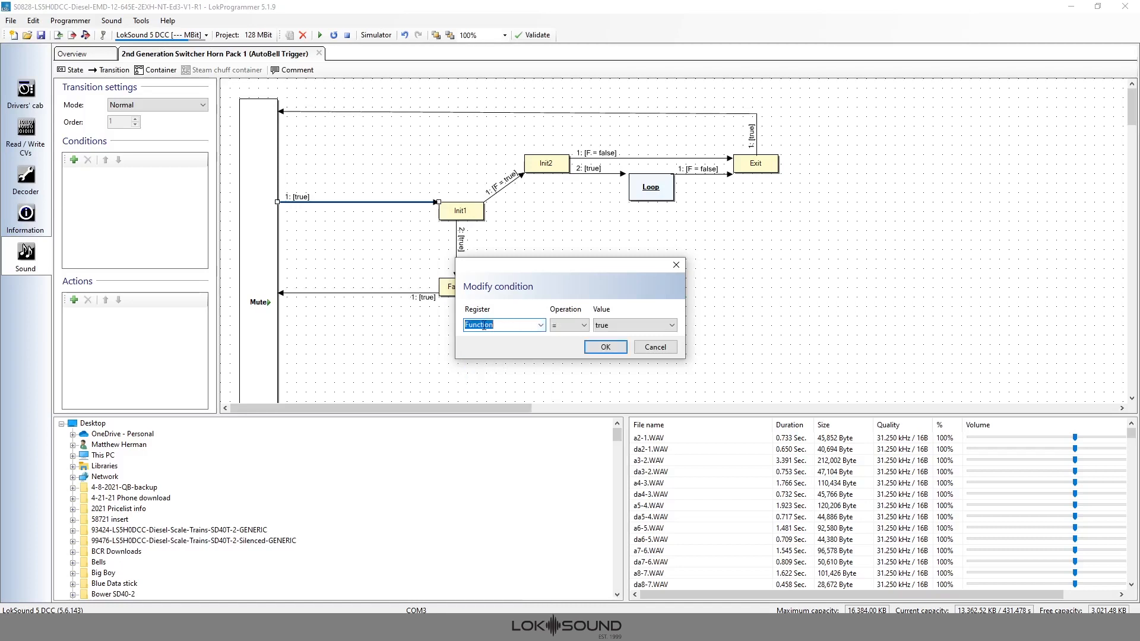
click(611, 348)
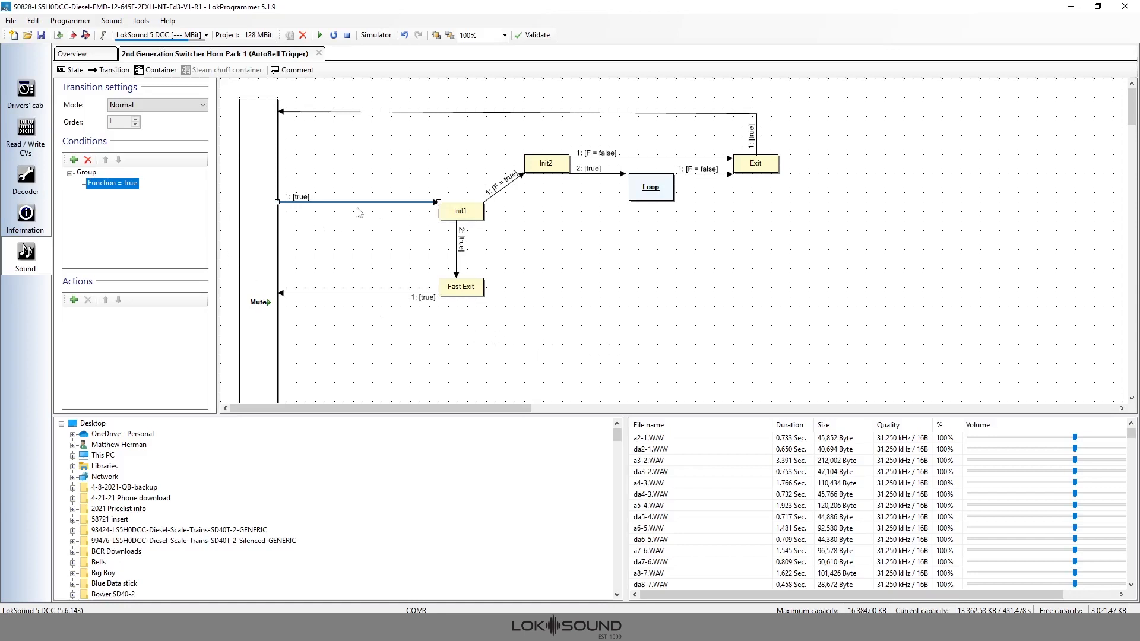
click(335, 179)
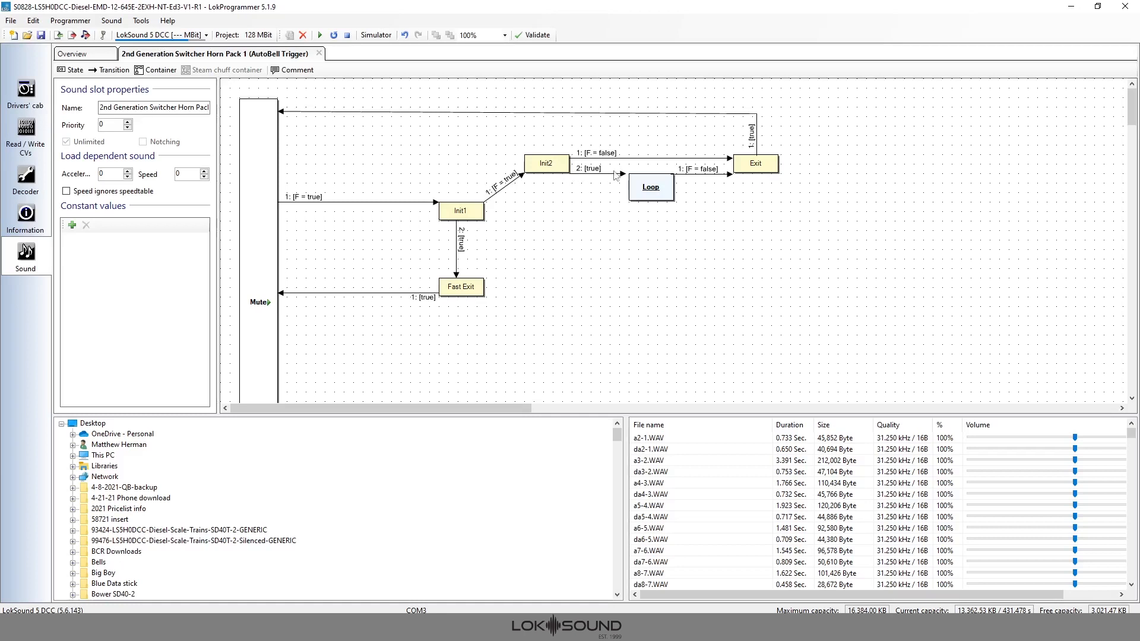
- Test the horn in the simulator by repeatedly triggering its function with the SV values shown, and close the sound slot
click(650, 189)
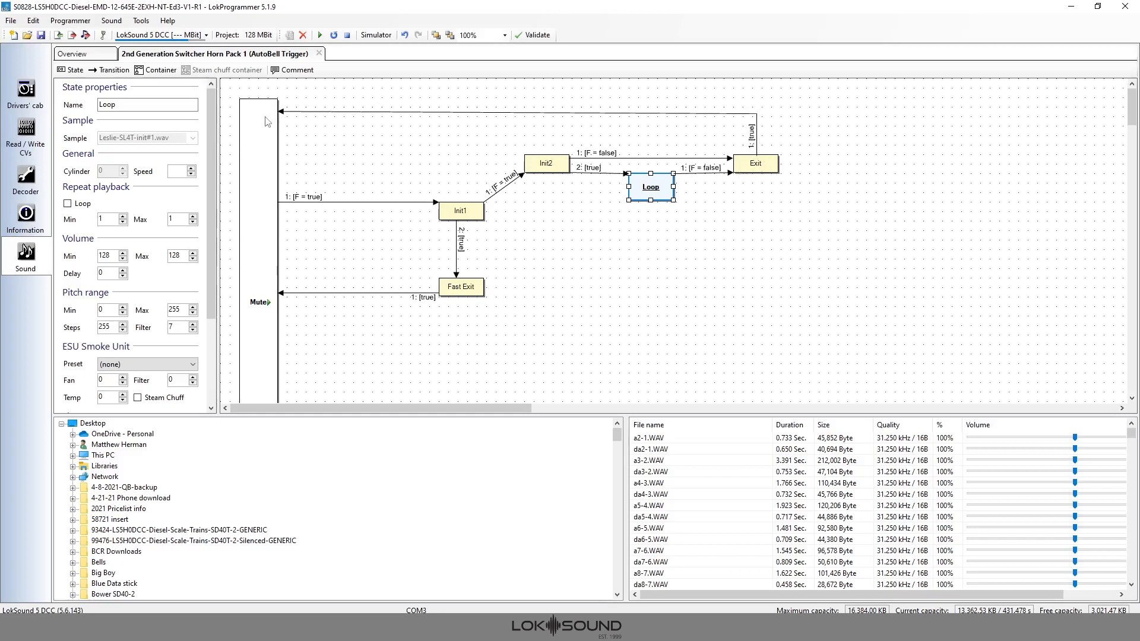
click(377, 35)
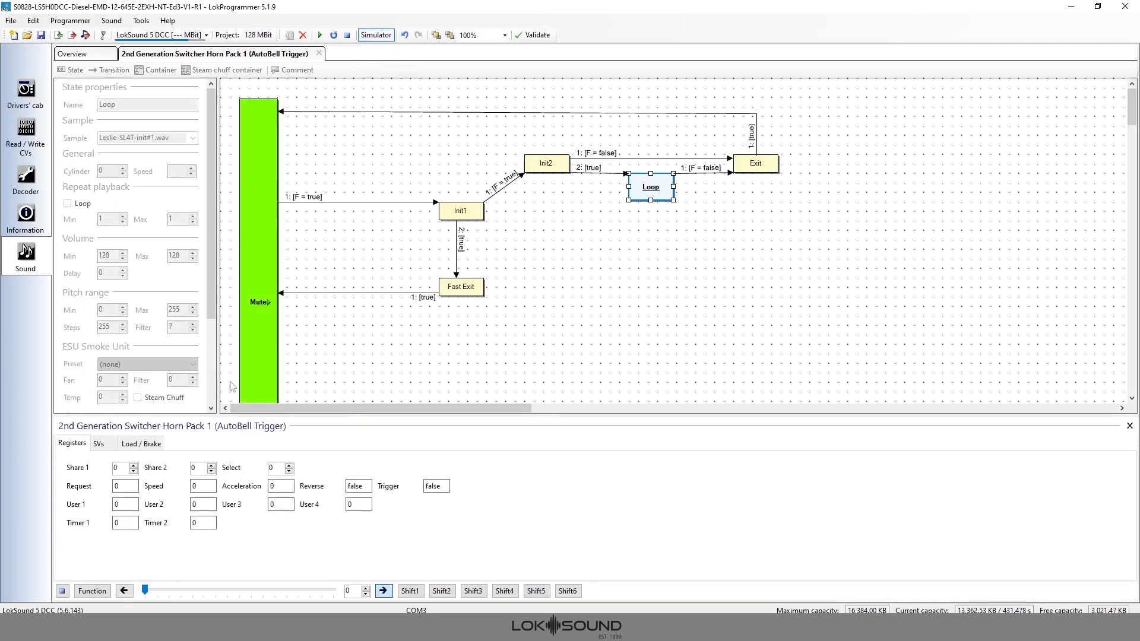
click(99, 445)
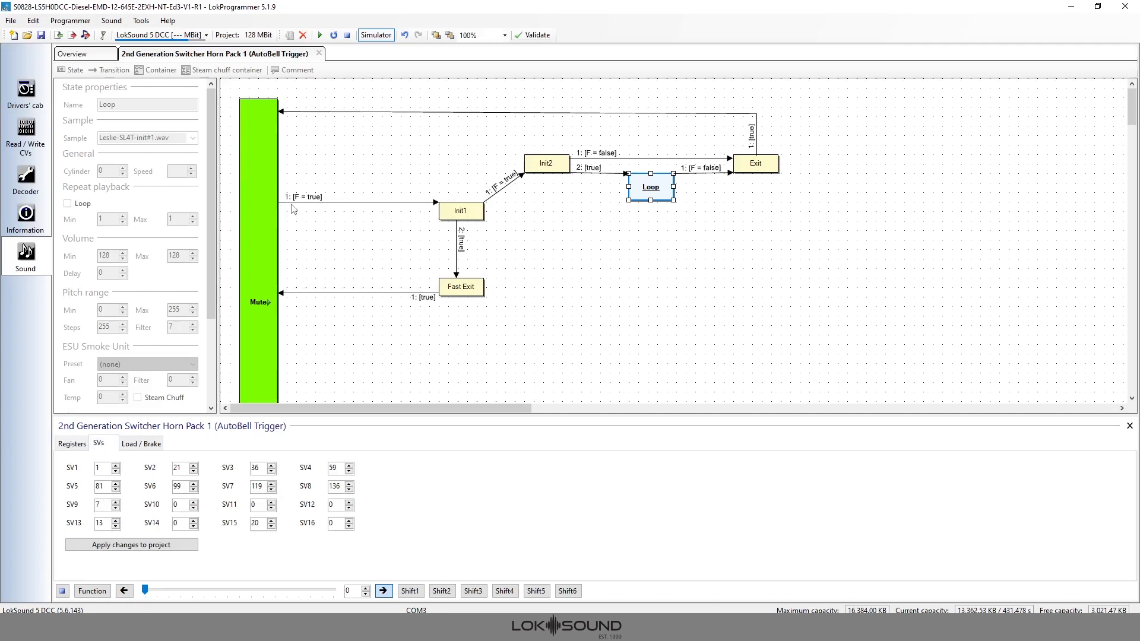
click(92, 592)
click(92, 592)
click(101, 594)
click(103, 592)
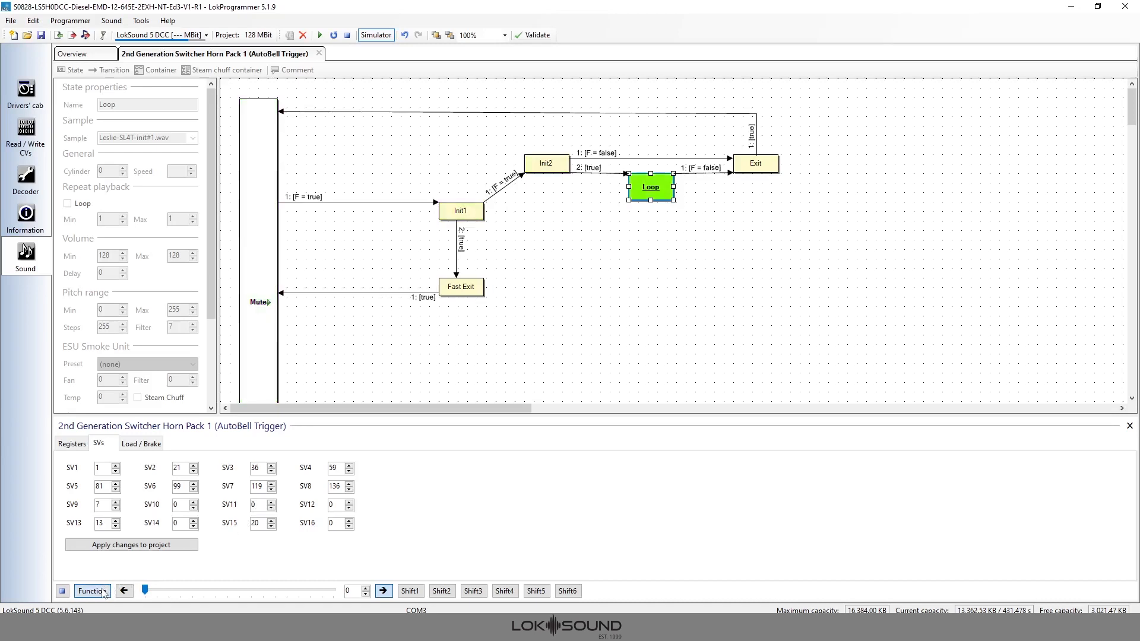
click(104, 593)
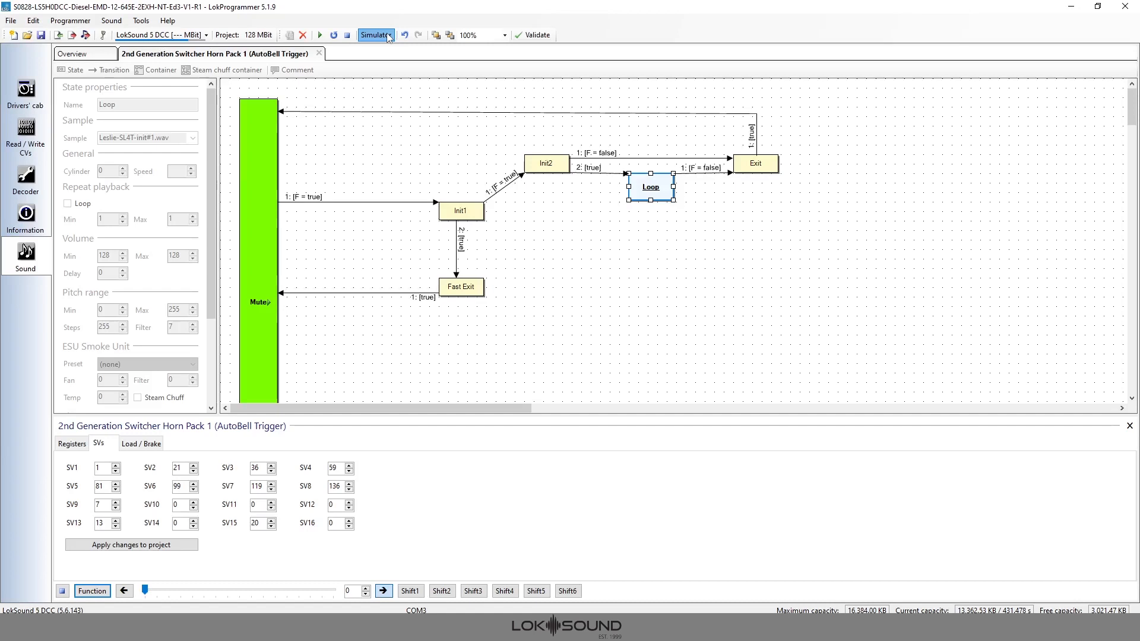
click(319, 53)
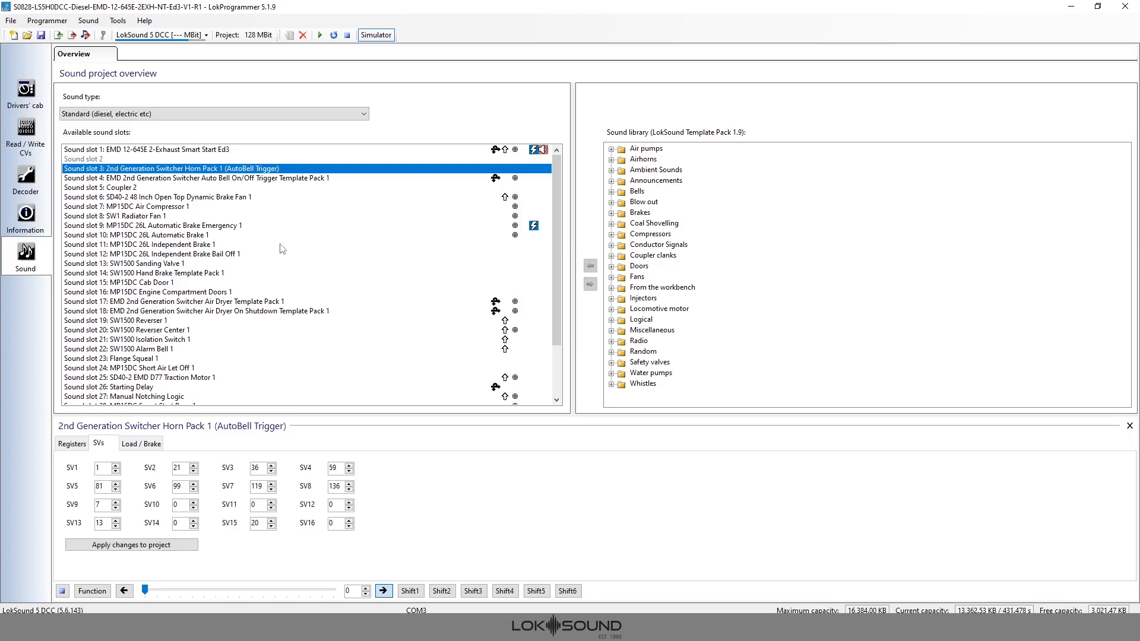
- Examine the SV conditions and containers in the slot 17 air dryer pack and the Switcher Brake Squeal Template Pack 1
scroll(281, 279, down, 3)
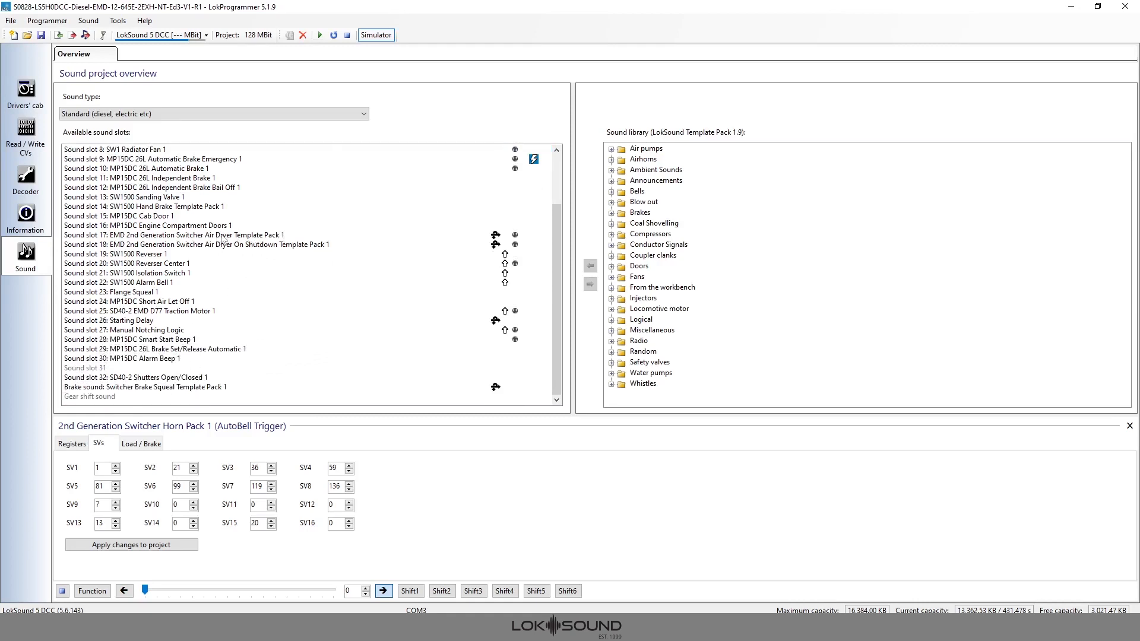
double_click(244, 236)
scroll(749, 258, down, 5)
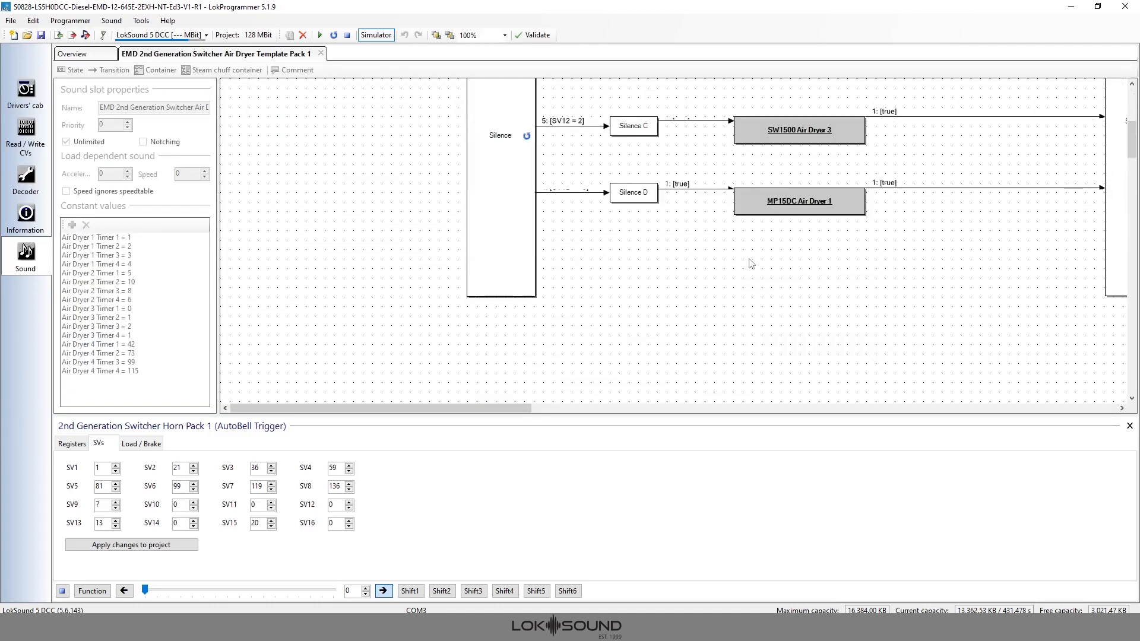
scroll(297, 111, up, 5)
click(321, 54)
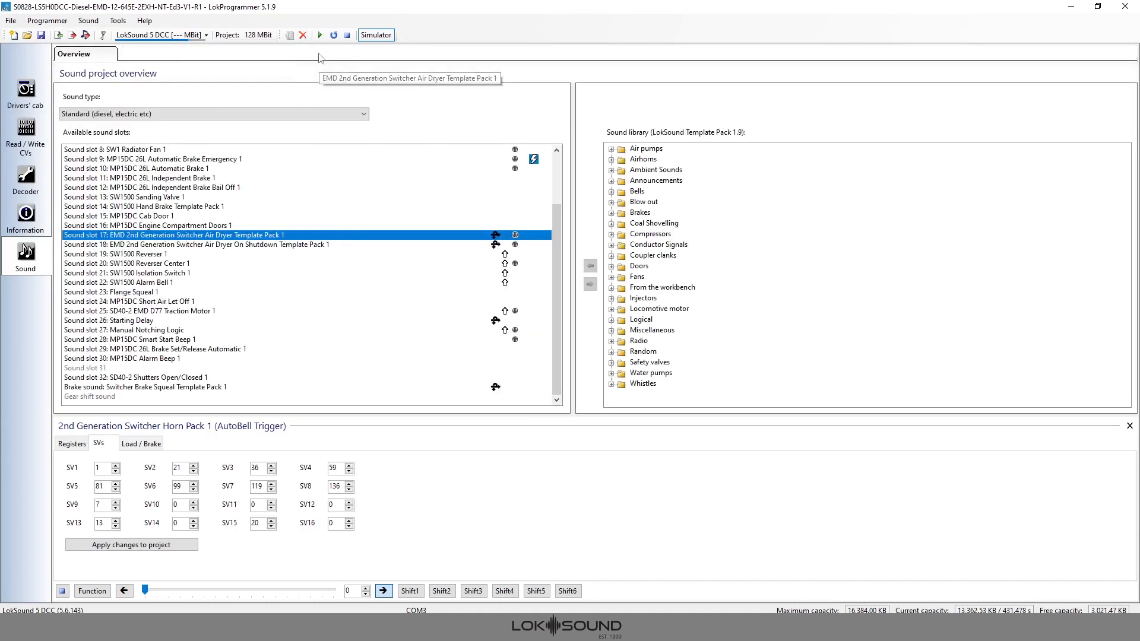
double_click(161, 388)
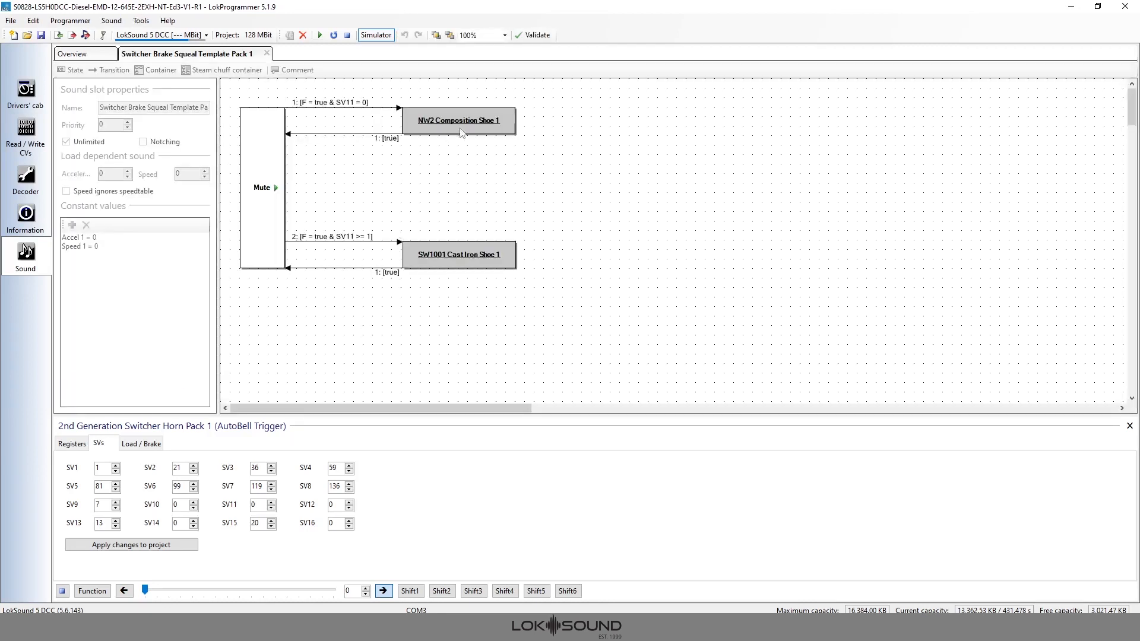
click(267, 53)
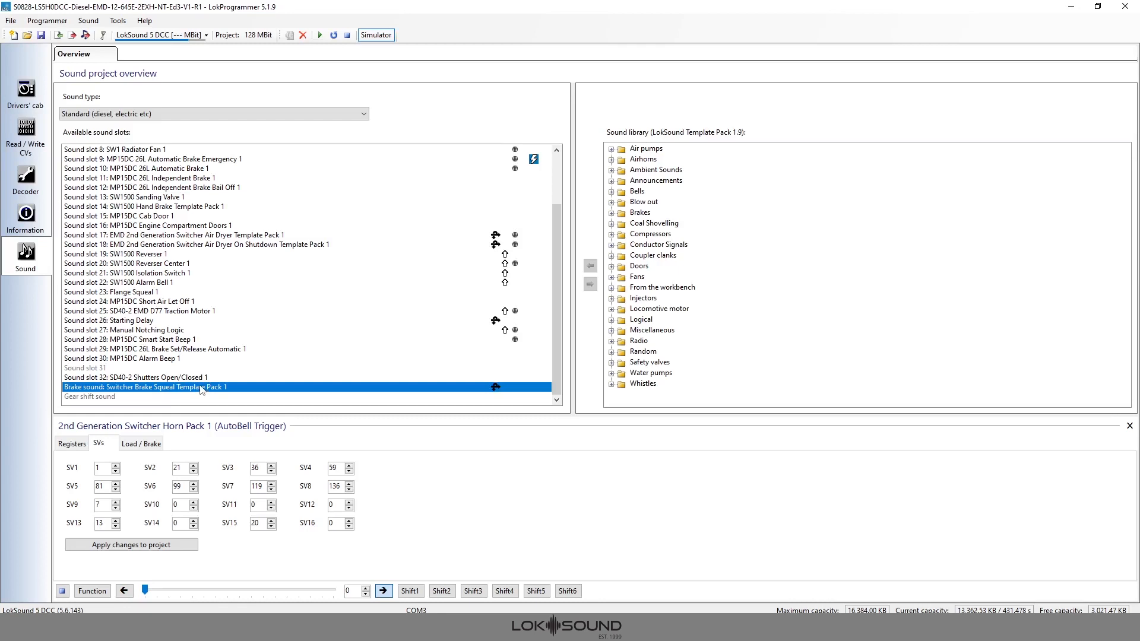
- Set SoundCV9's value to 0 and clear its Horn name in the decoder's sound slot settings
click(26, 178)
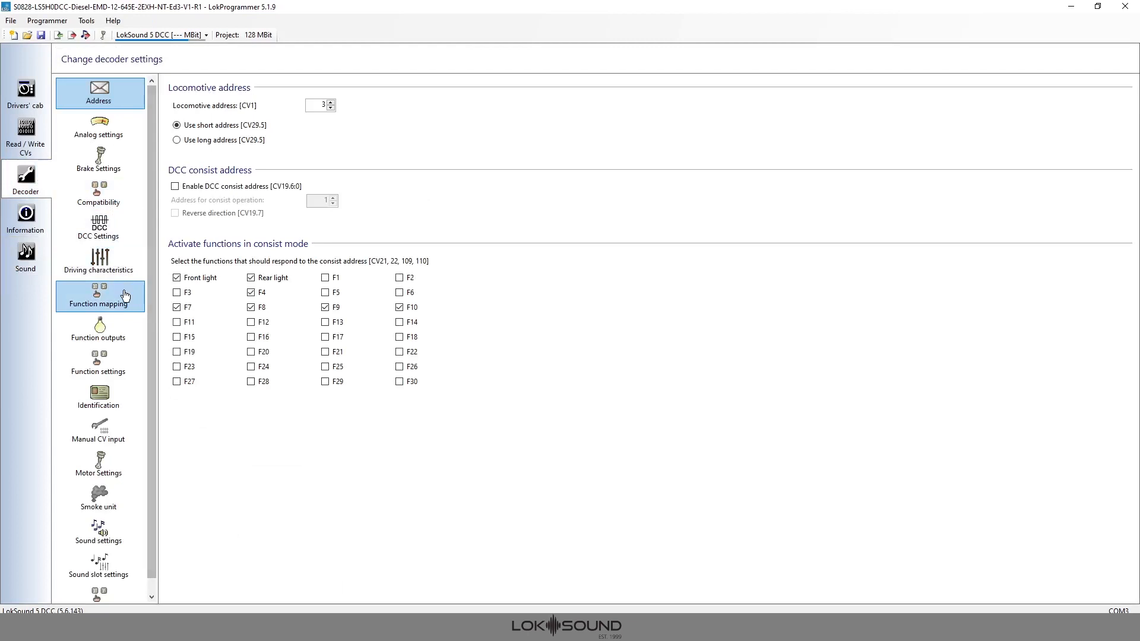
click(111, 572)
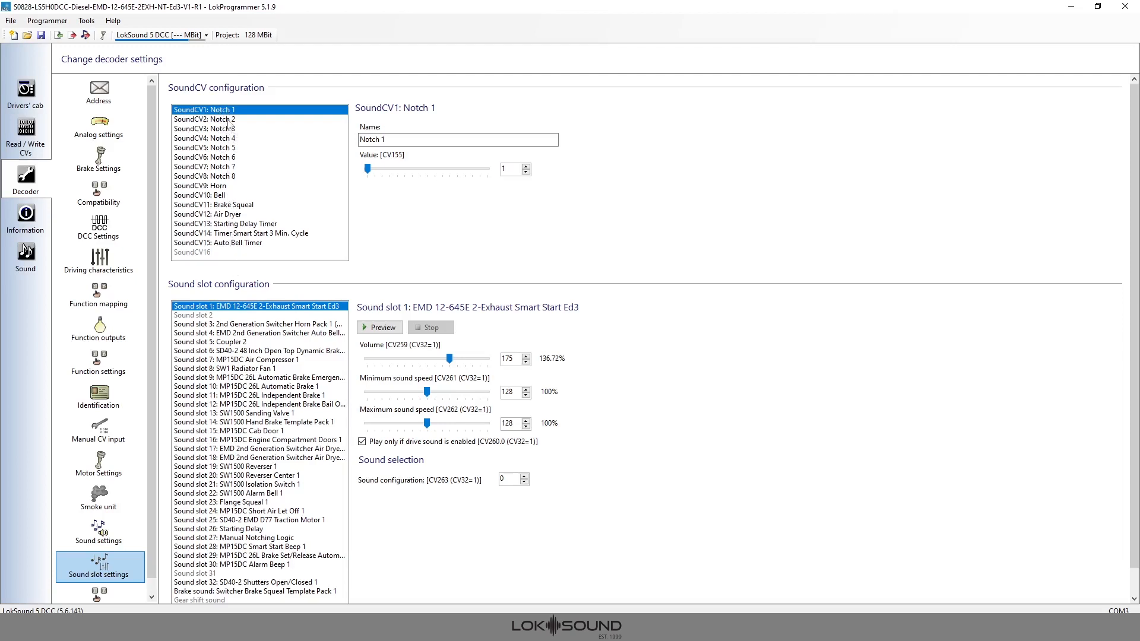
click(206, 186)
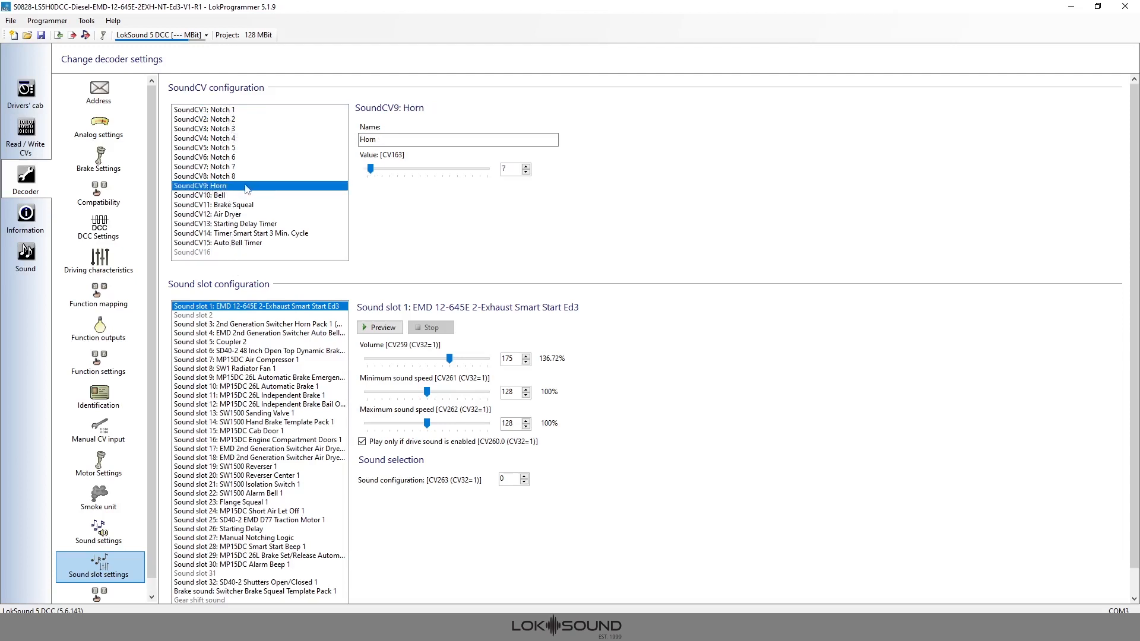
mouse_move(370, 170)
mouse_down()
mouse_move(452, 174)
mouse_move(368, 180)
mouse_up()
drag(387, 140, 355, 144)
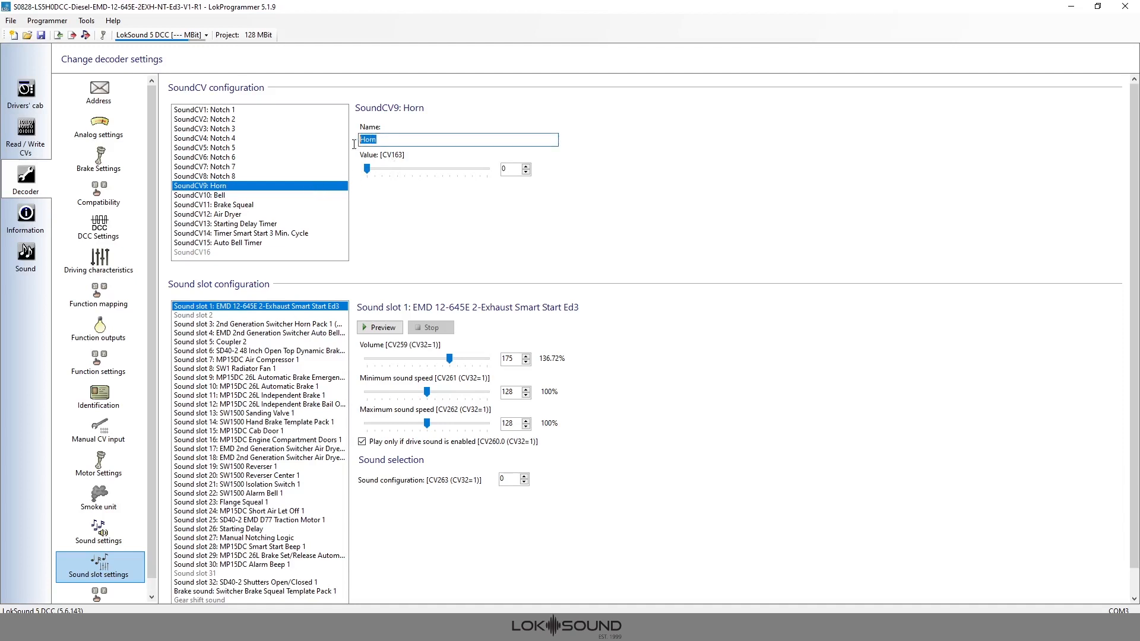
key(BackSpace)
click(236, 196)
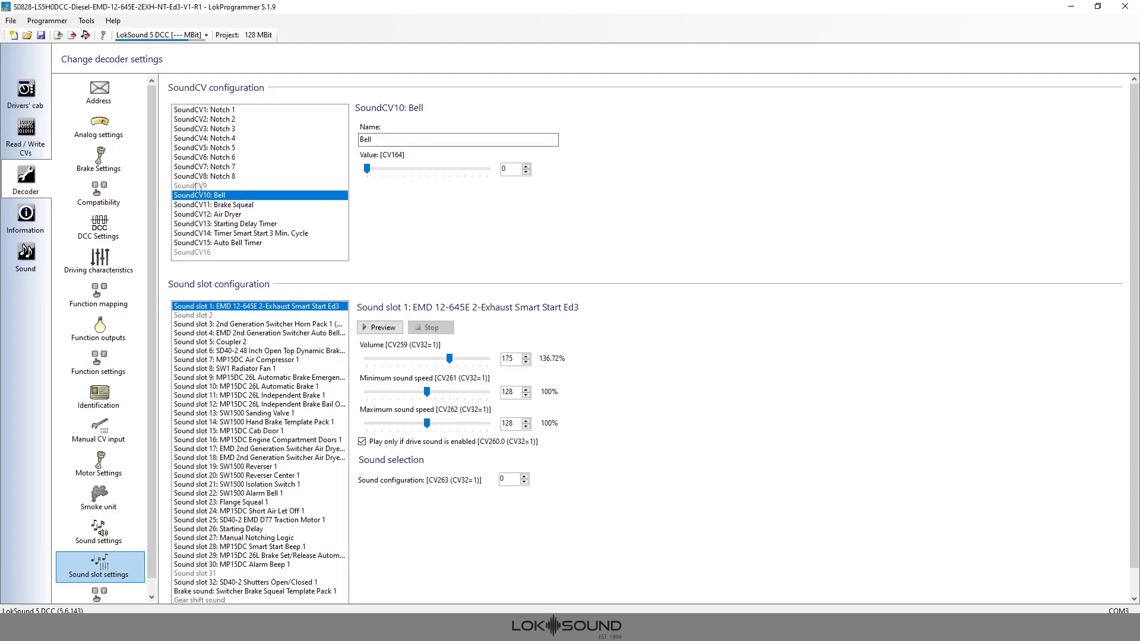